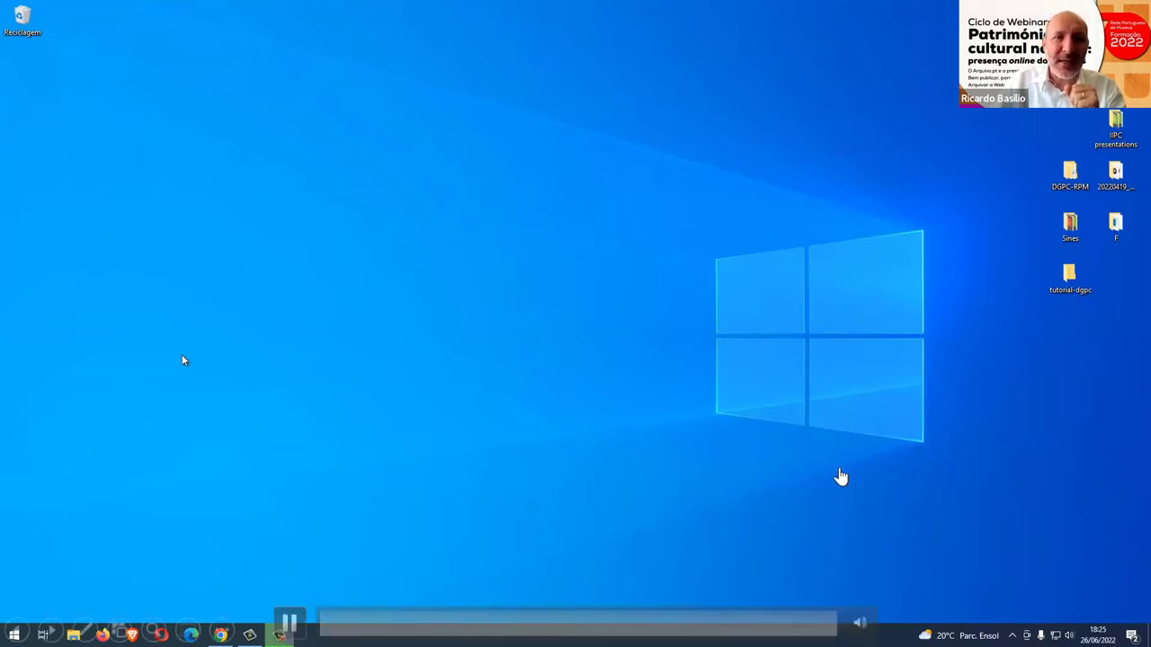
# Create a new folder on the desktop and name it MeuArquivo Web
pyautogui.rightClick(182, 357)
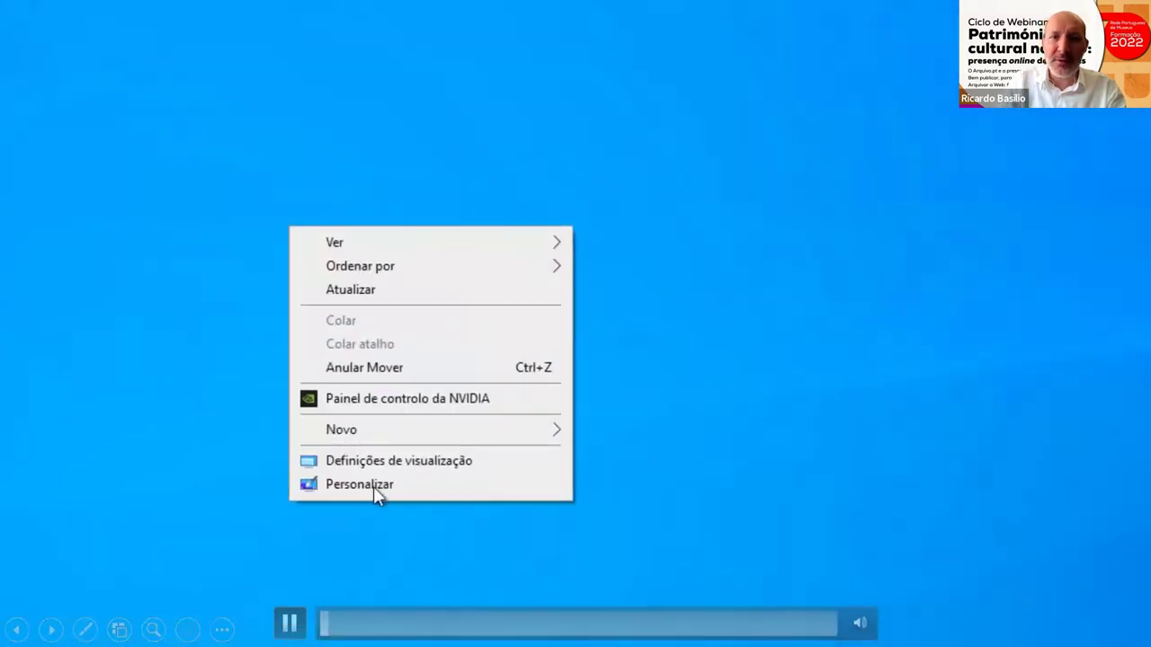
pyautogui.moveTo(386, 441)
pyautogui.click(648, 431)
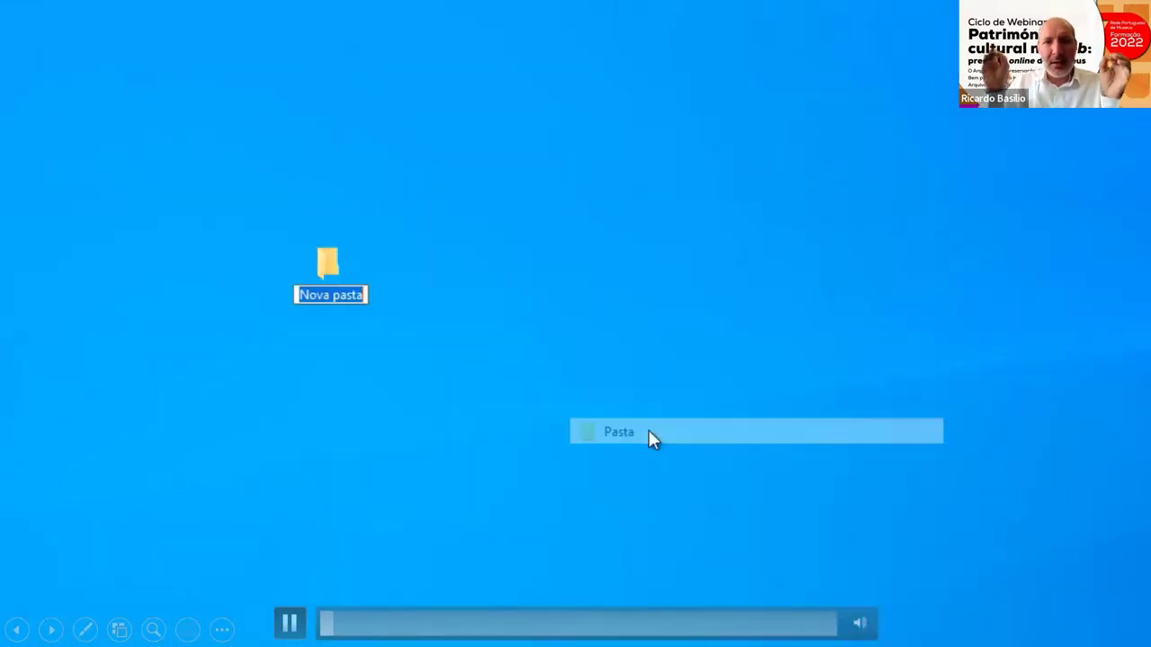
pyautogui.write('MeuArquivo Web')
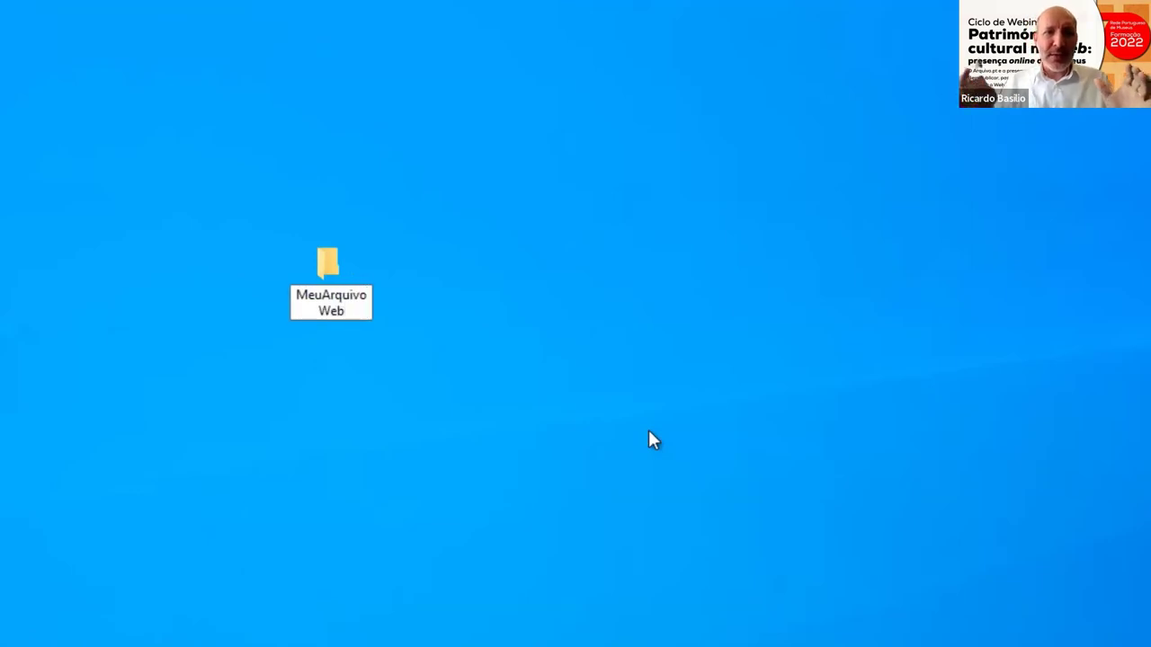
pyautogui.press('Return')
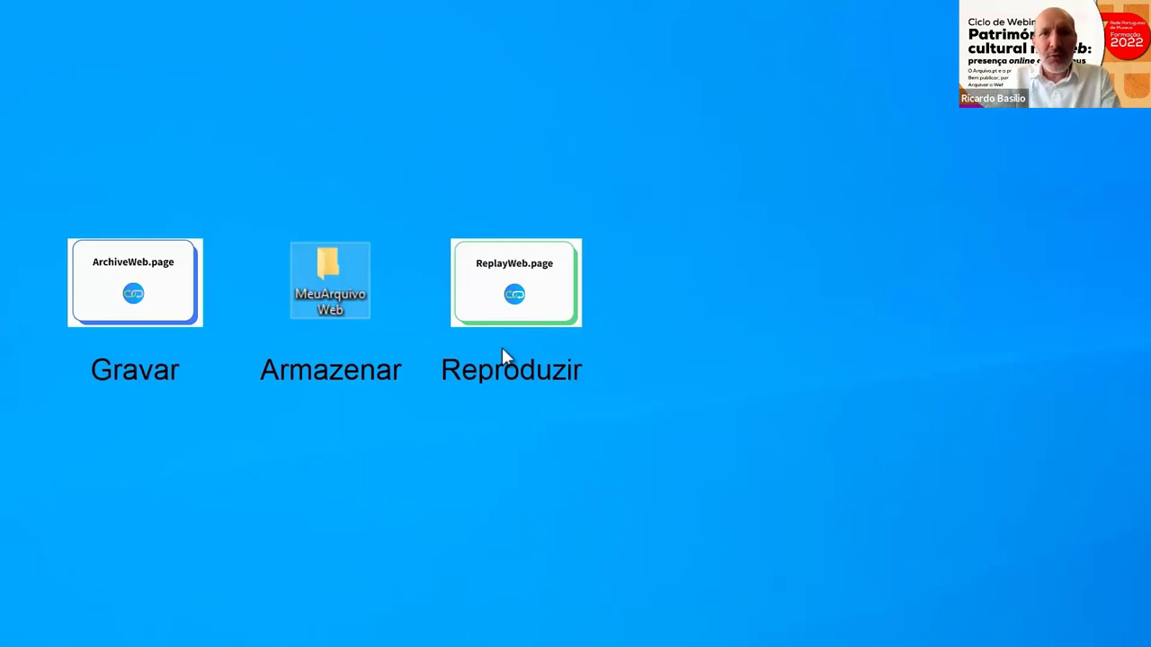
pyautogui.press('Escape')
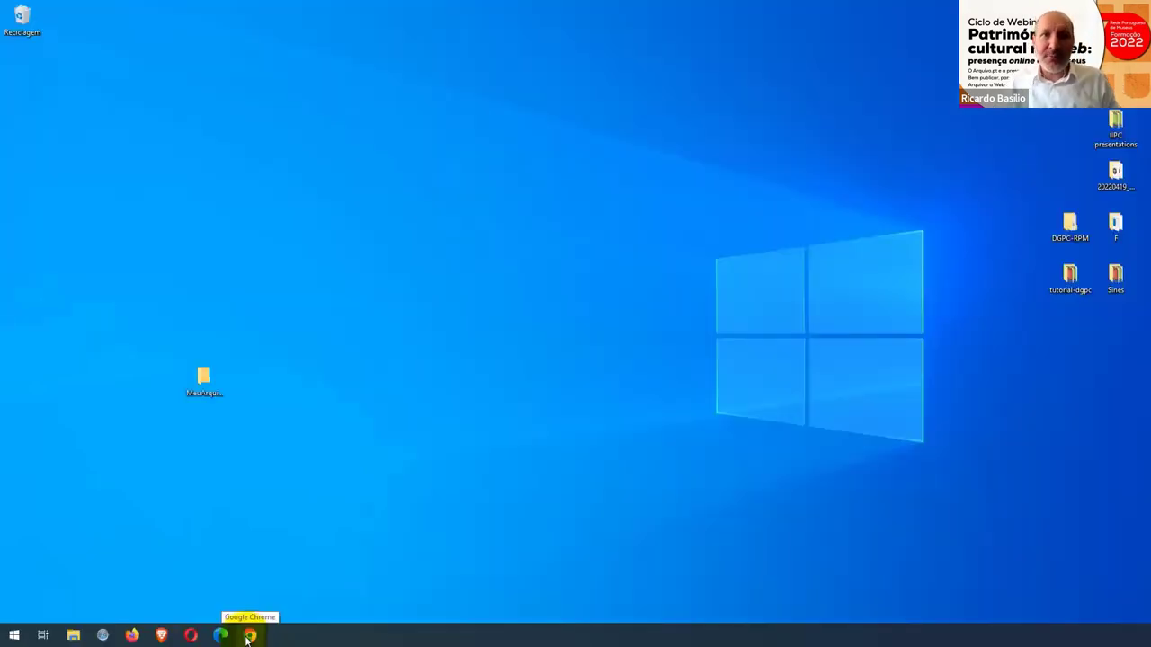
# Switch to Google Chrome and load the webrecorder.net site
pyautogui.click(249, 636)
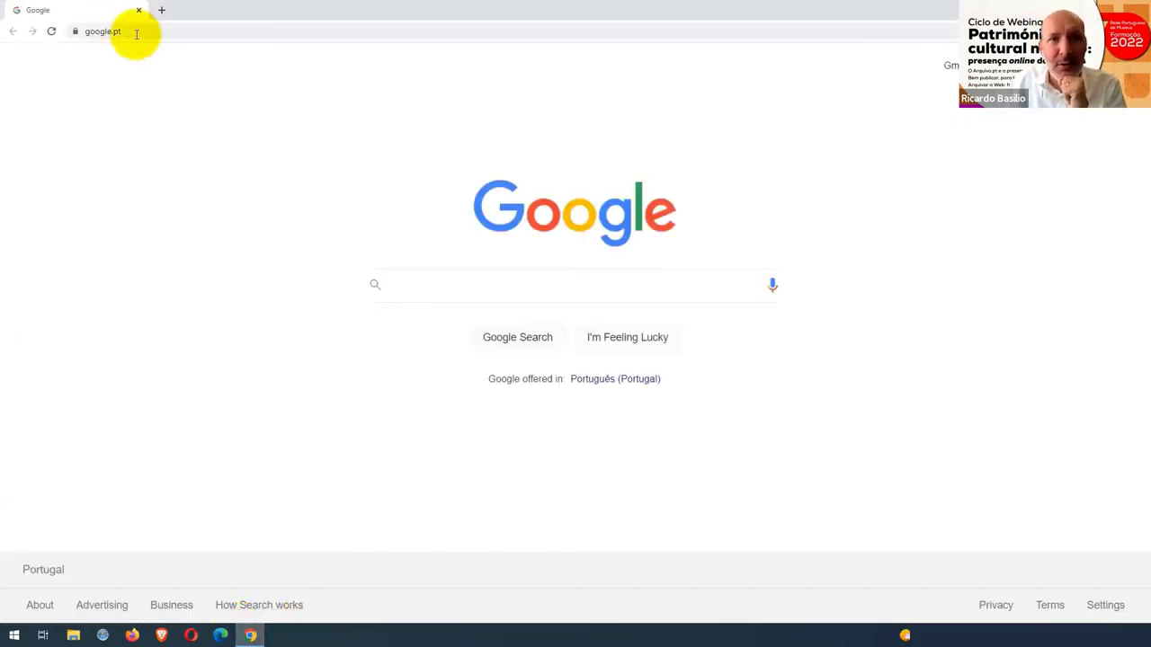
pyautogui.click(133, 32)
pyautogui.write('web')
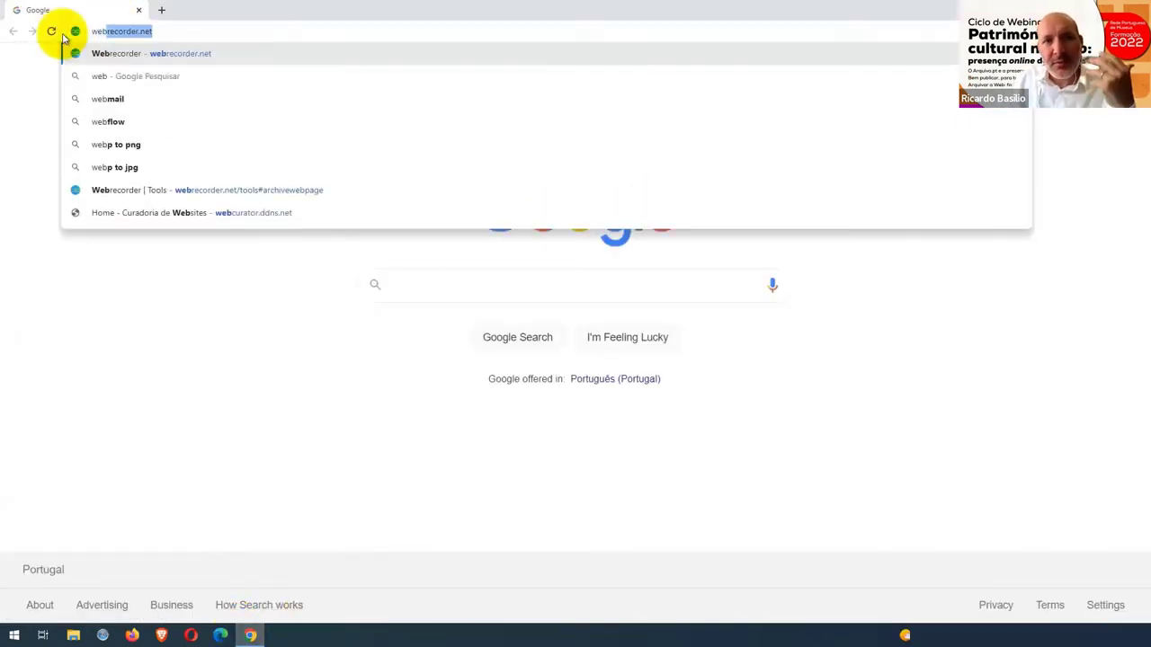
pyautogui.press('Return')
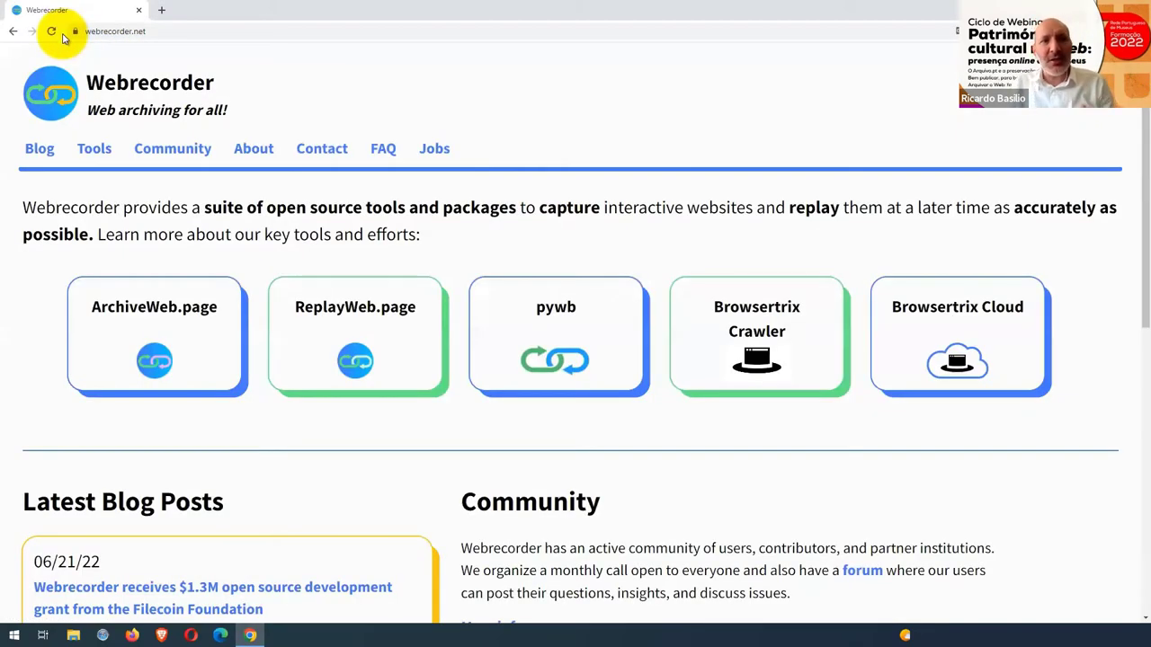
# Install the Webrecorder ArchiveWeb.page extension in Chrome from the Chrome Web Store, reached through the ArchiveWeb.page tool on the Webrecorder site
pyautogui.click(134, 310)
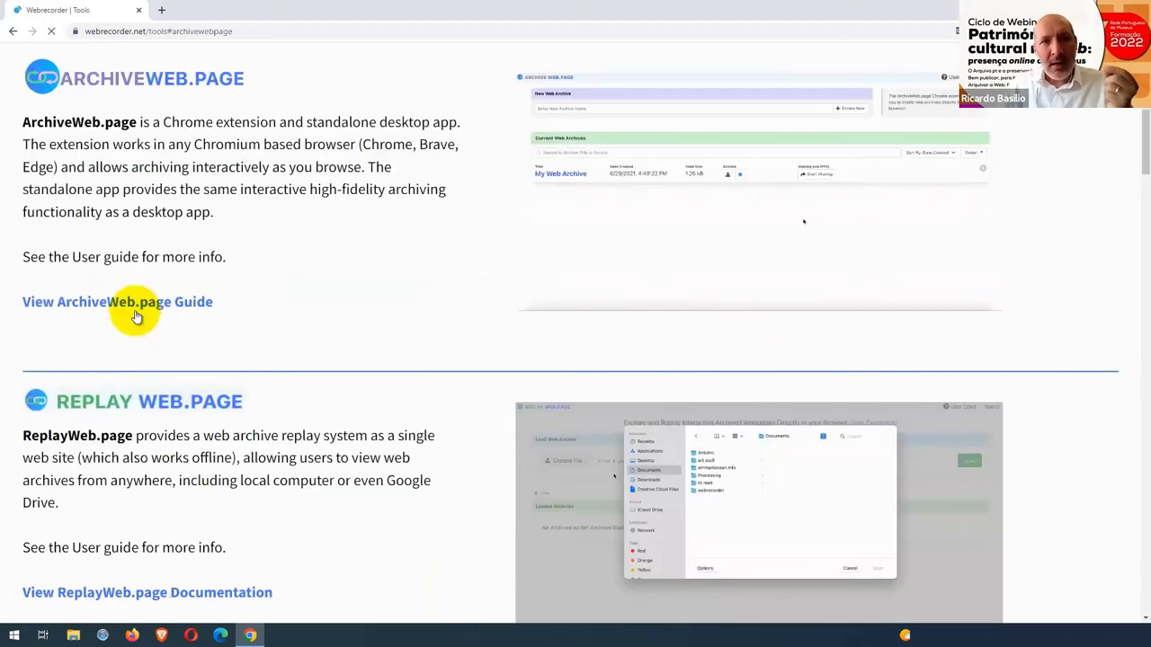
pyautogui.click(152, 87)
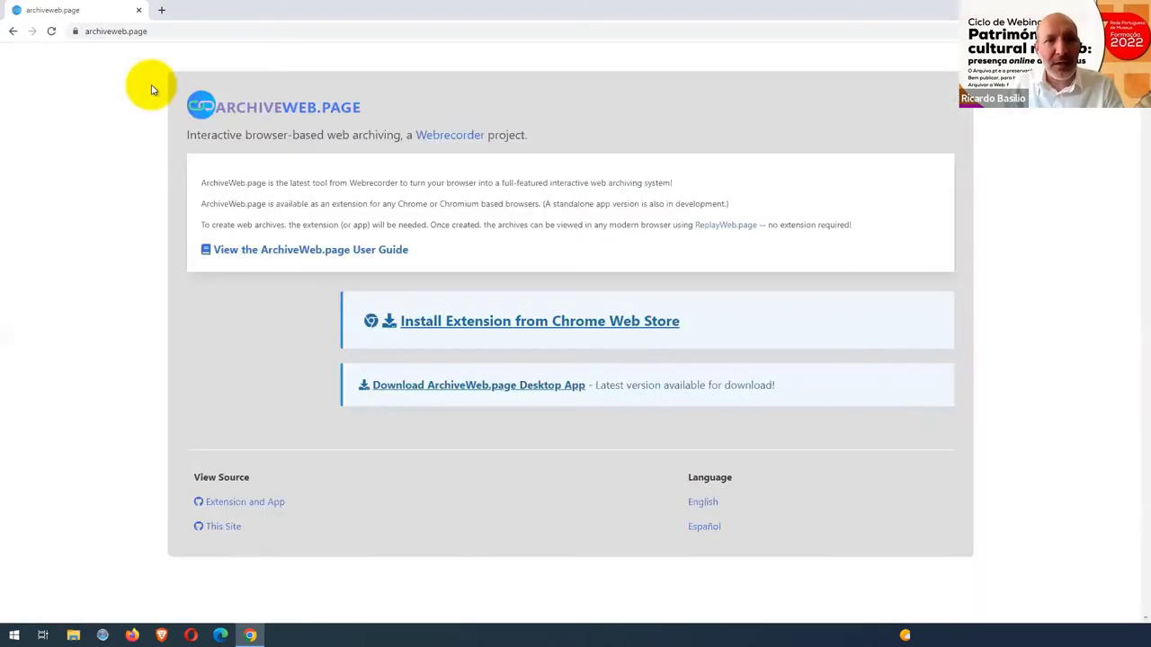
pyautogui.click(480, 324)
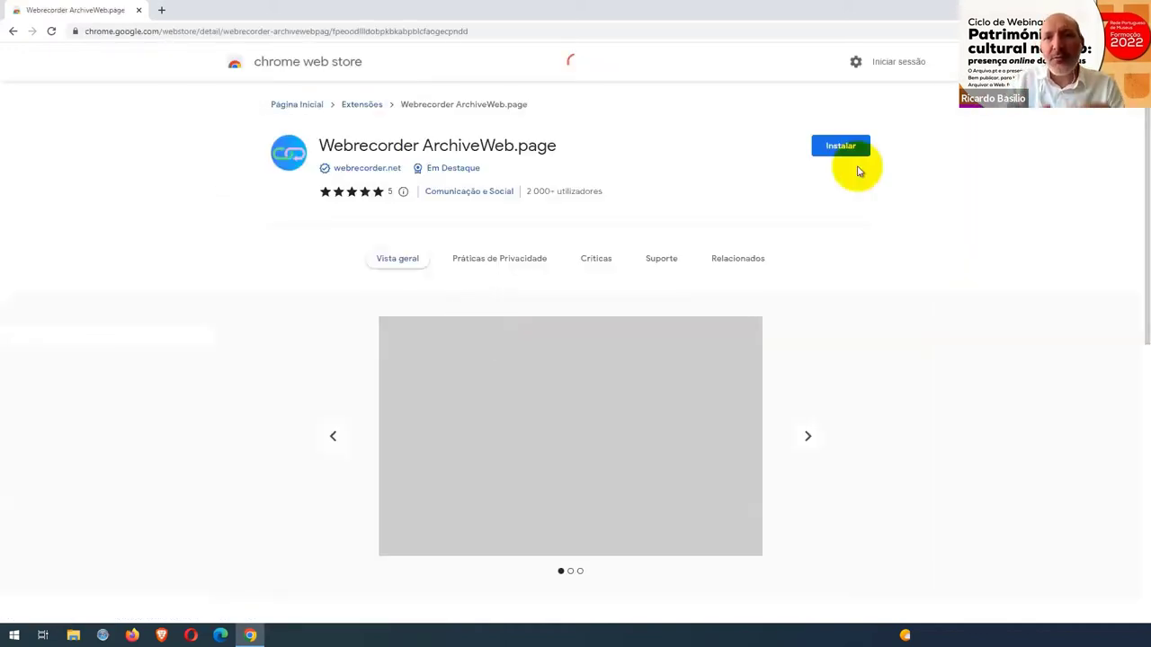
pyautogui.click(841, 147)
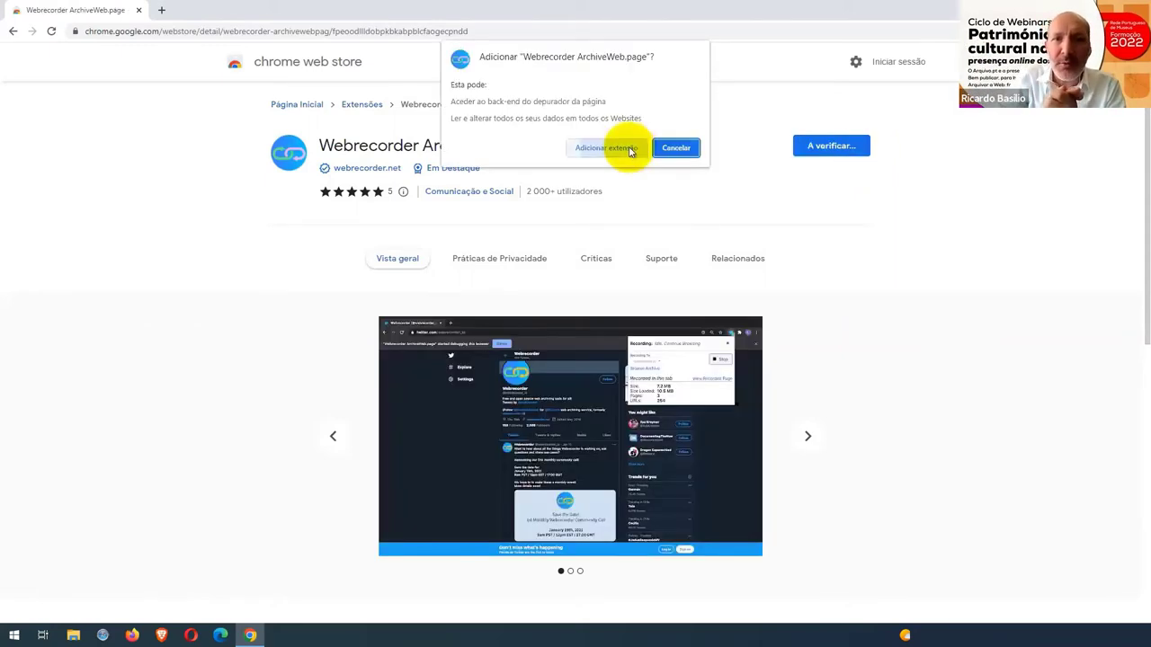
pyautogui.click(630, 149)
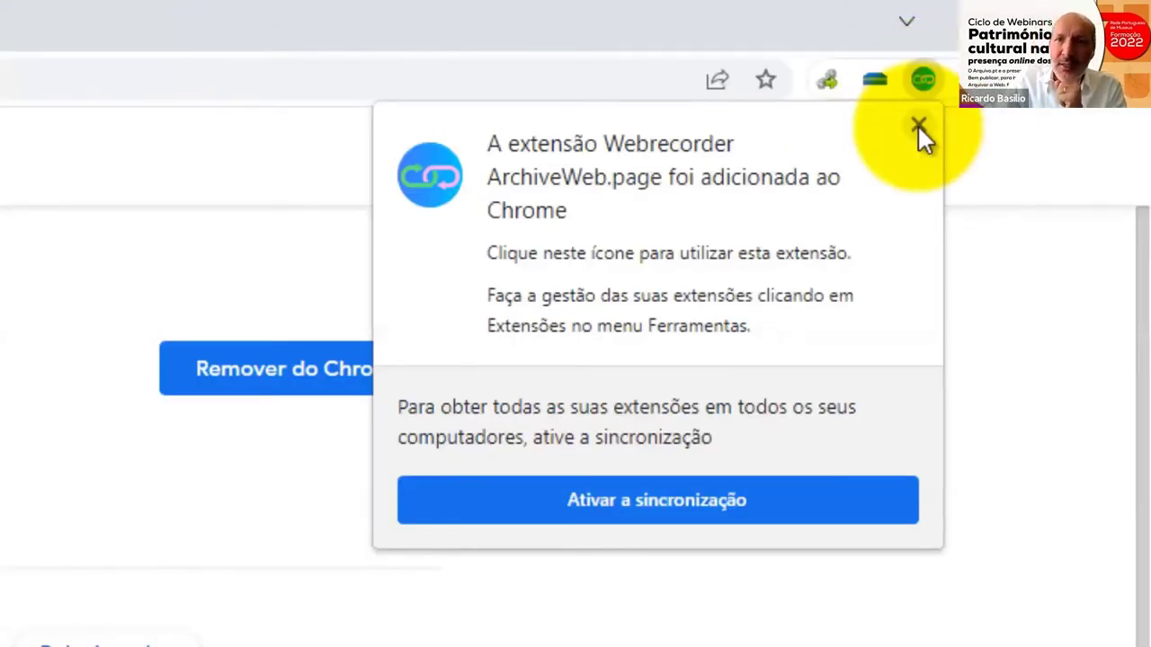
# Pin the Webrecorder ArchiveWeb.page extension in Chrome and open its archive overview page
pyautogui.click(921, 124)
pyautogui.click(982, 81)
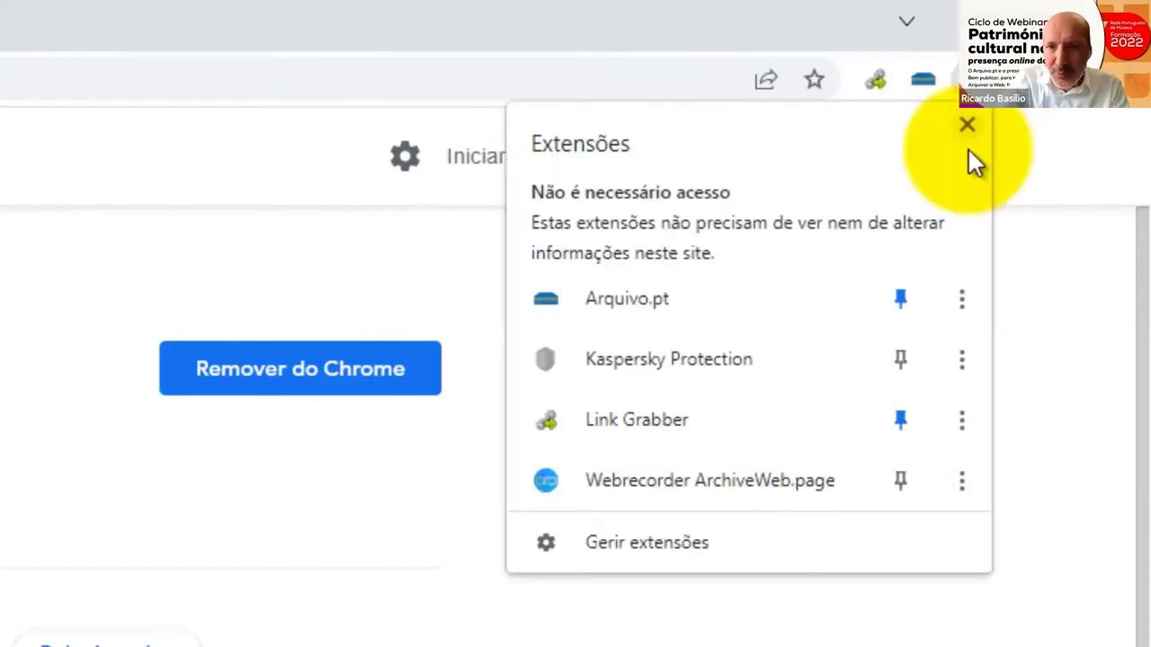
pyautogui.click(902, 480)
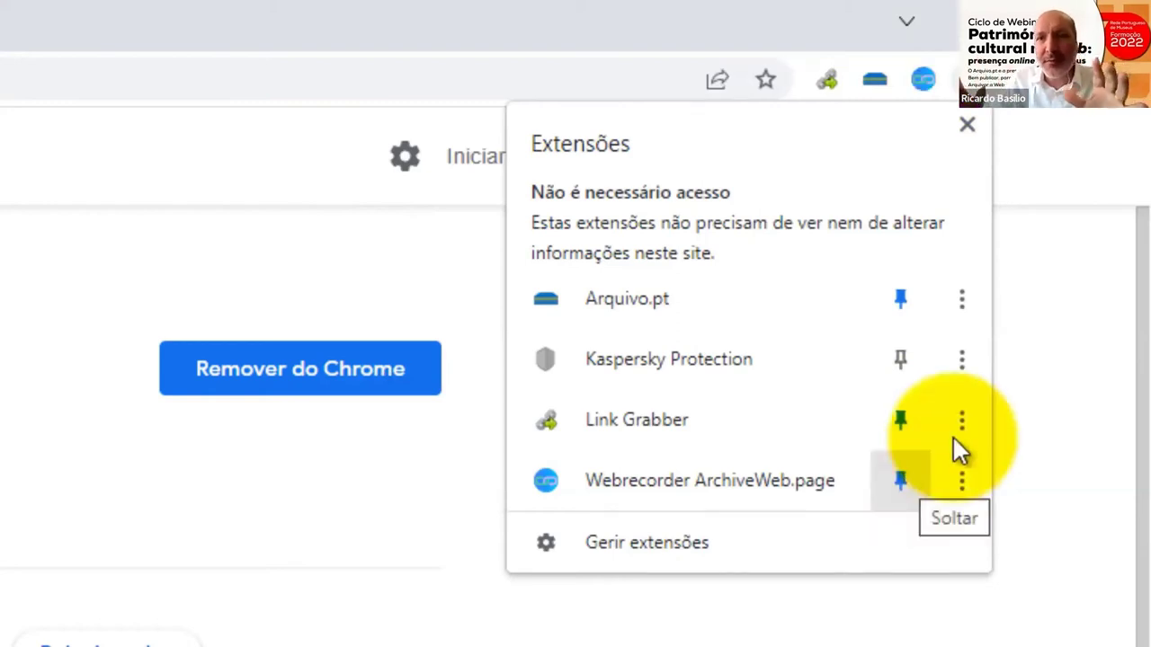
pyautogui.click(923, 79)
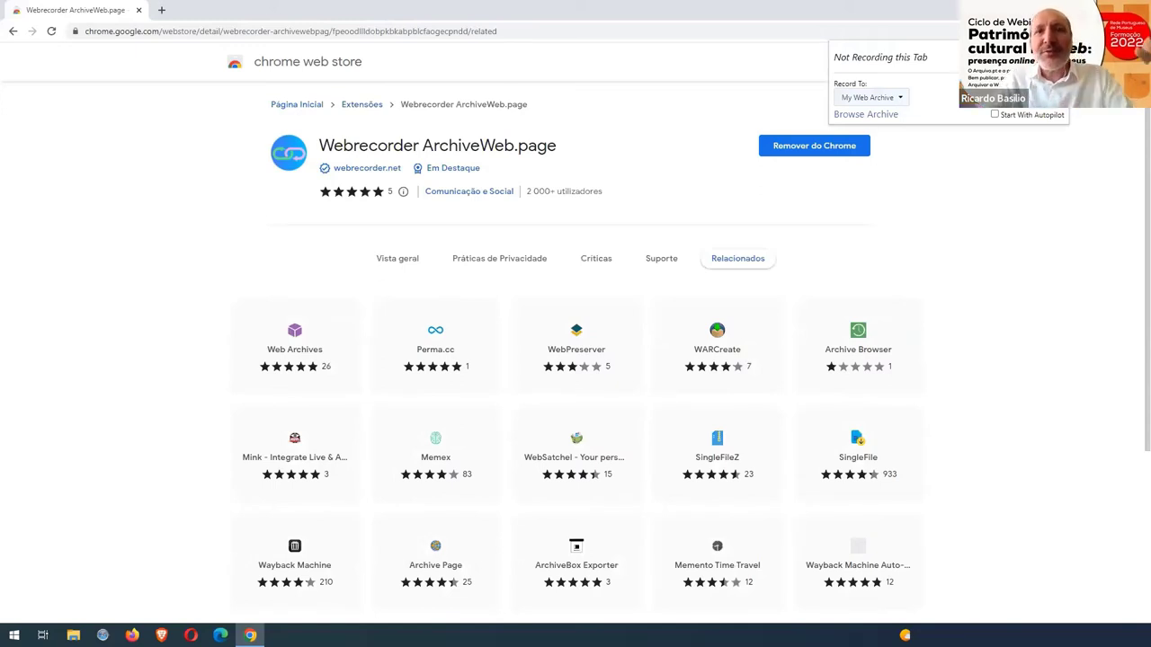
pyautogui.click(865, 114)
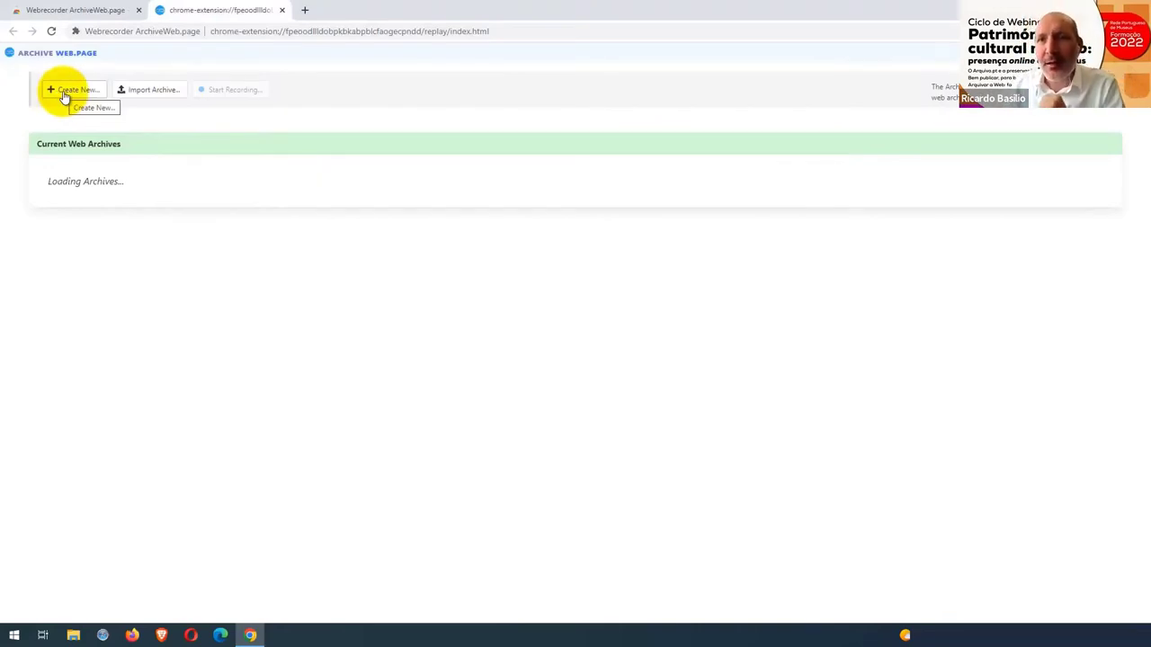
pyautogui.click(221, 636)
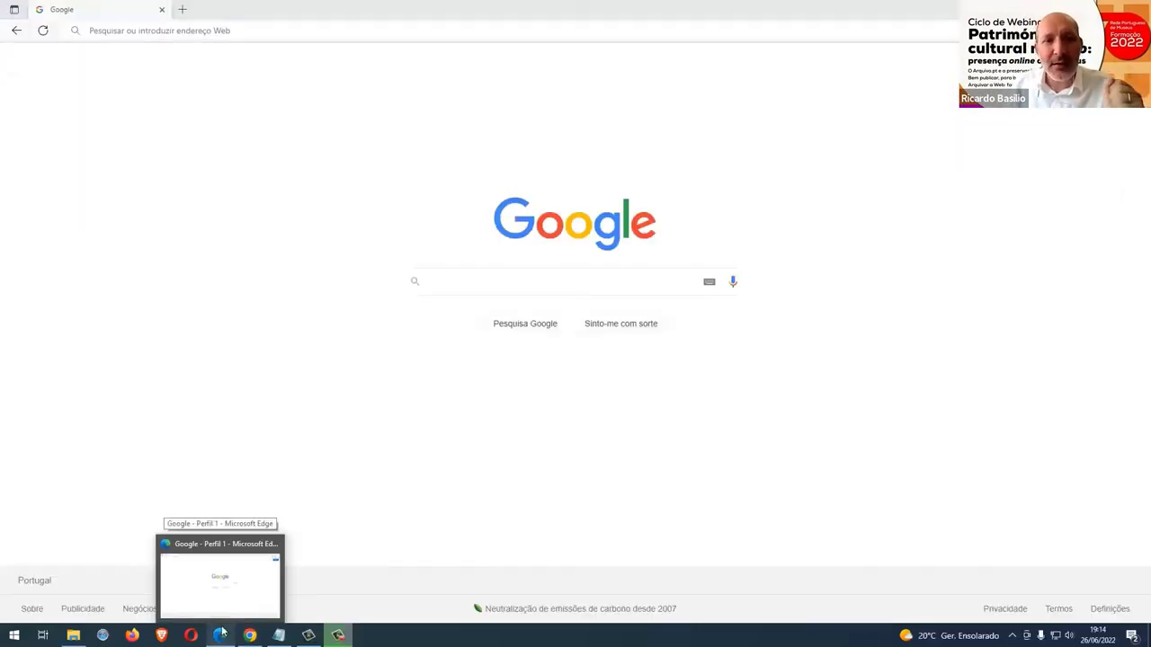
pyautogui.click(197, 31)
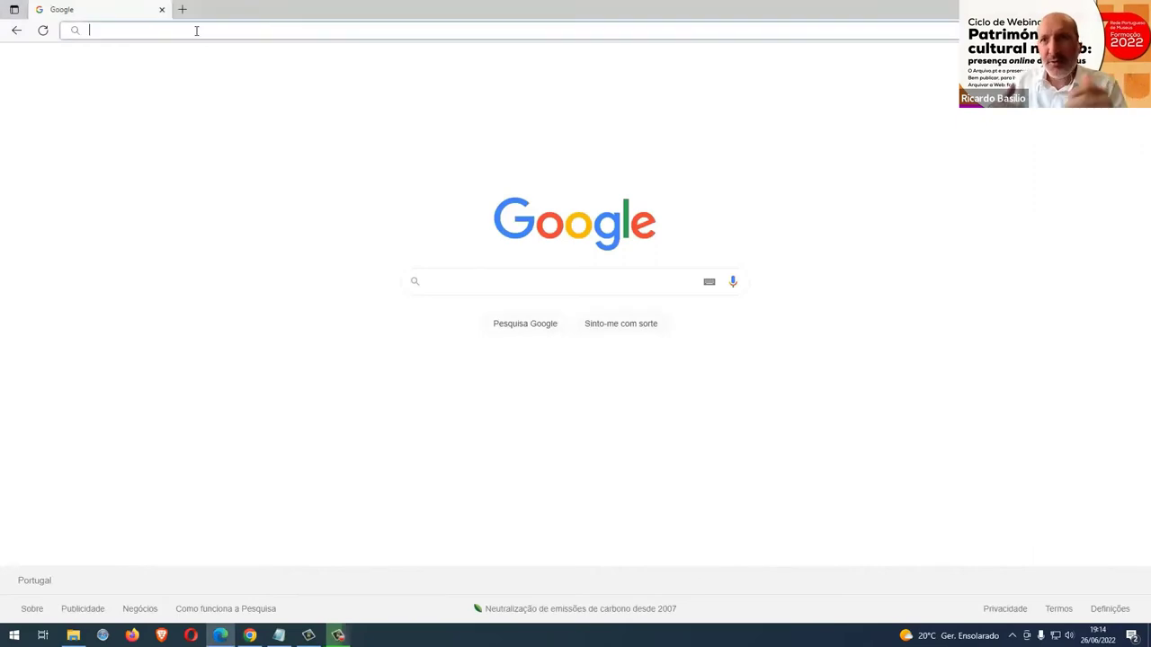
pyautogui.write('http://webrecorder.net/')
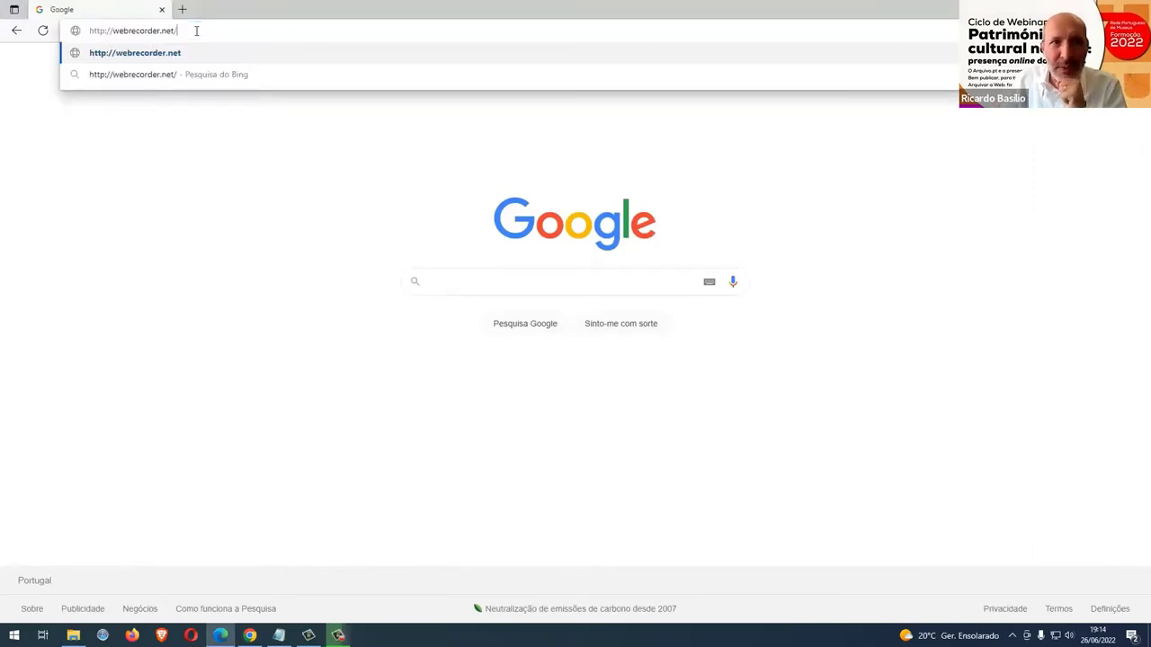
pyautogui.press('Return')
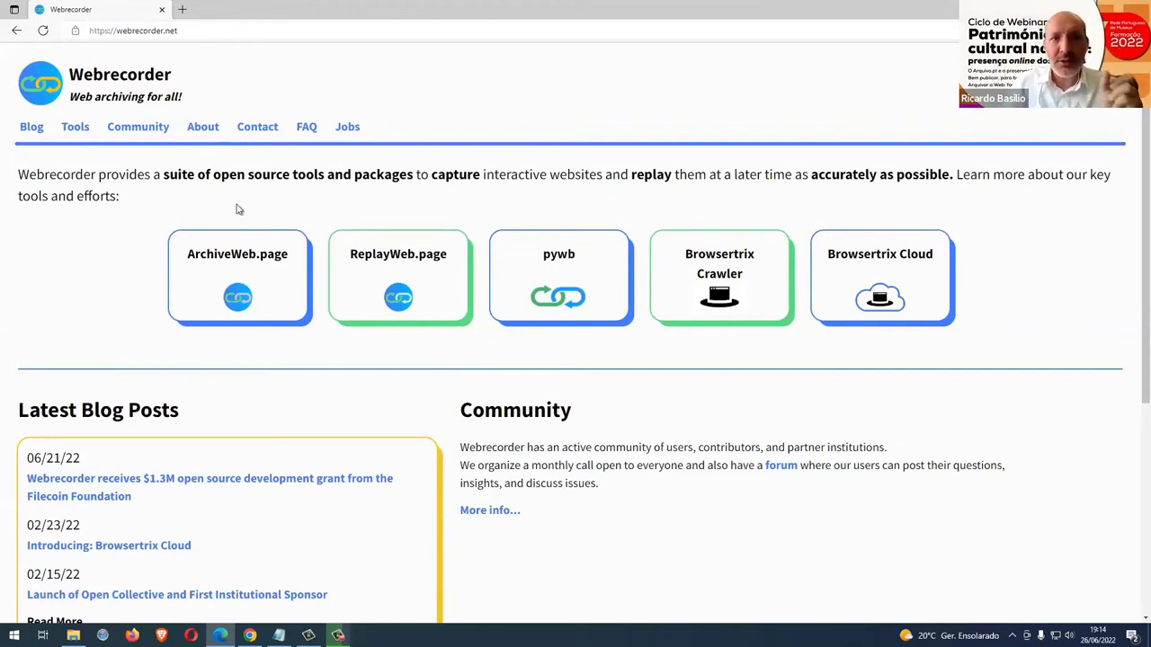
# Add the Webrecorder ArchiveWeb.page extension to Microsoft Edge from the Chrome Web Store, reached through the ArchiveWeb.page site, and check the installed extensions
pyautogui.click(234, 260)
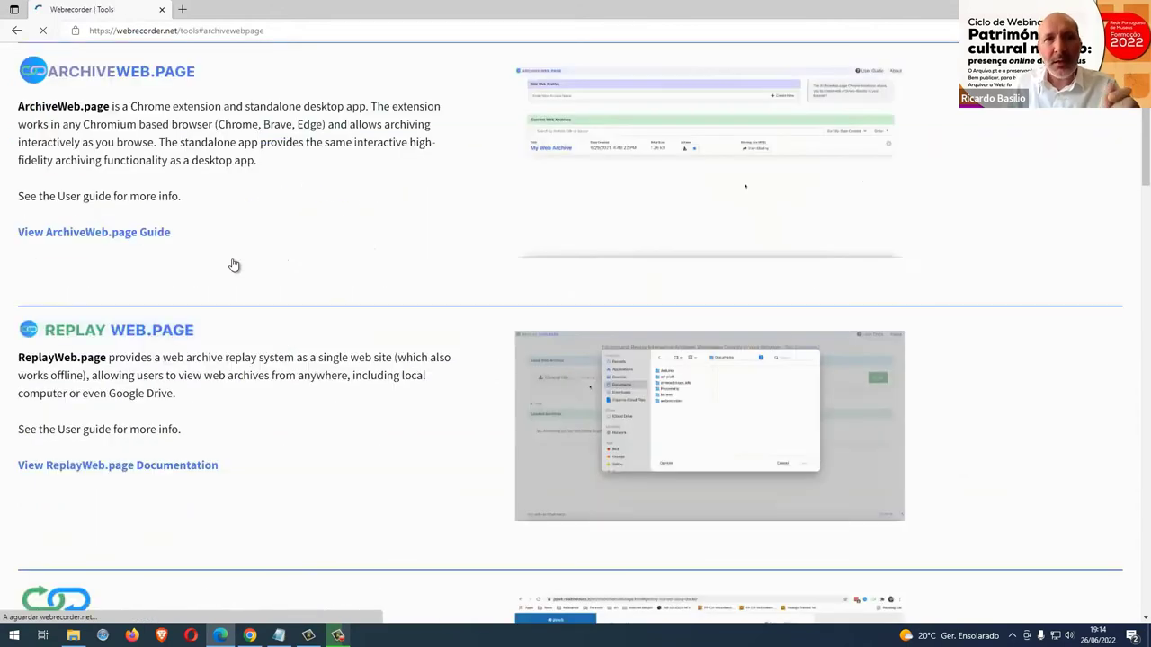
pyautogui.click(134, 78)
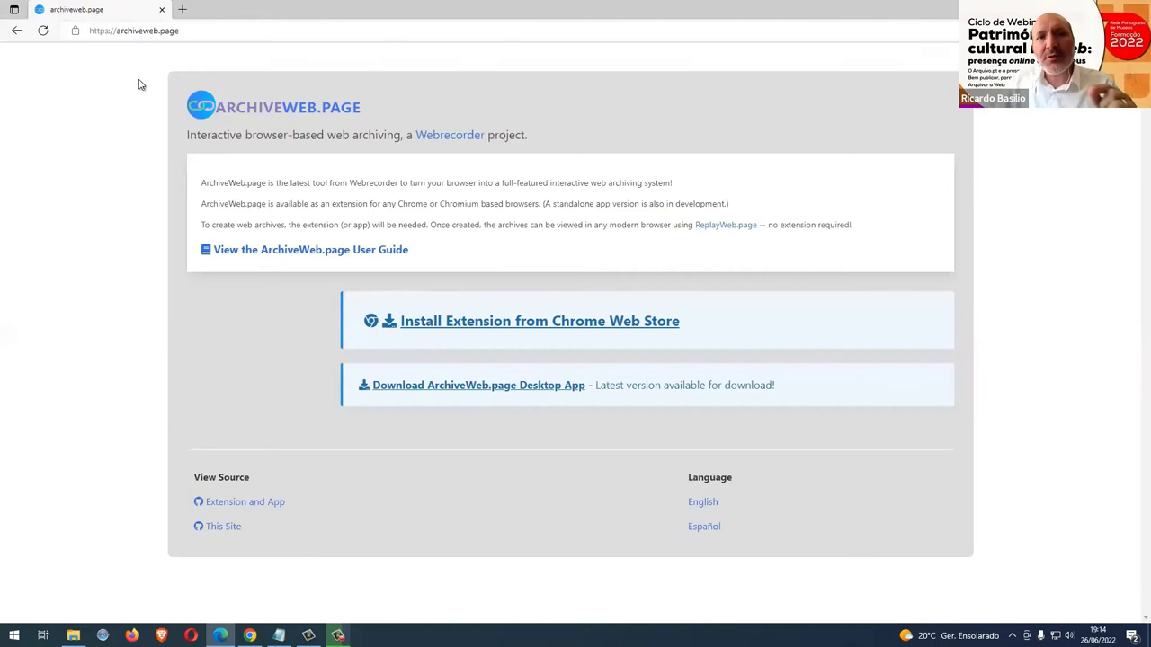
pyautogui.click(483, 325)
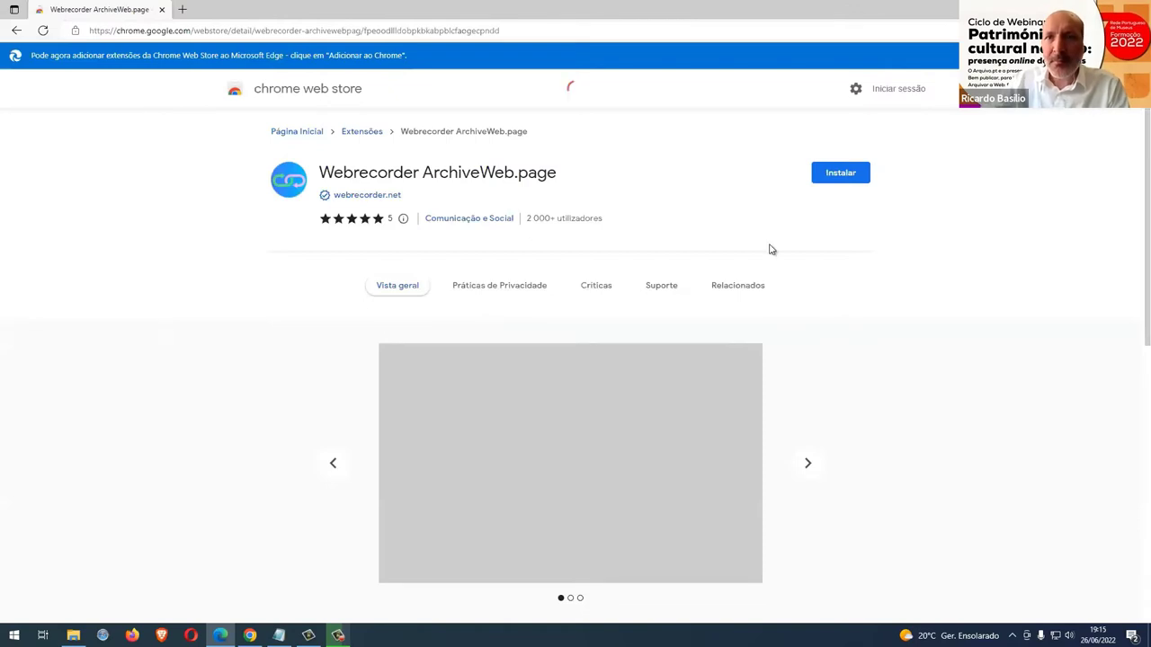
pyautogui.click(846, 182)
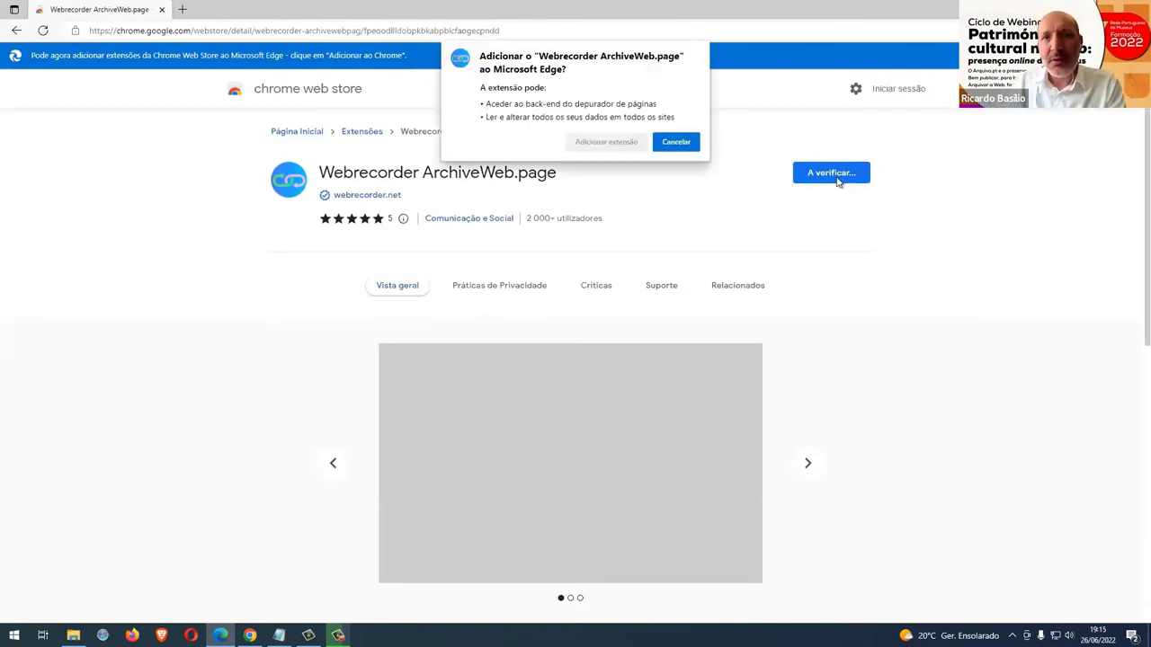
pyautogui.click(675, 214)
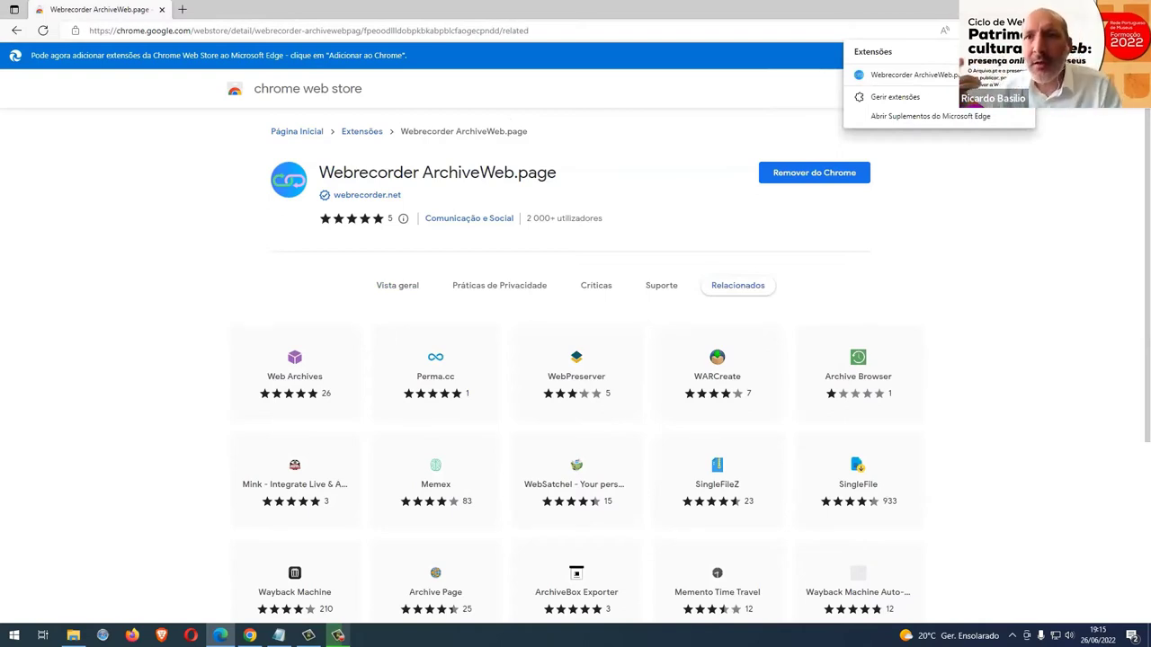
pyautogui.press('Escape')
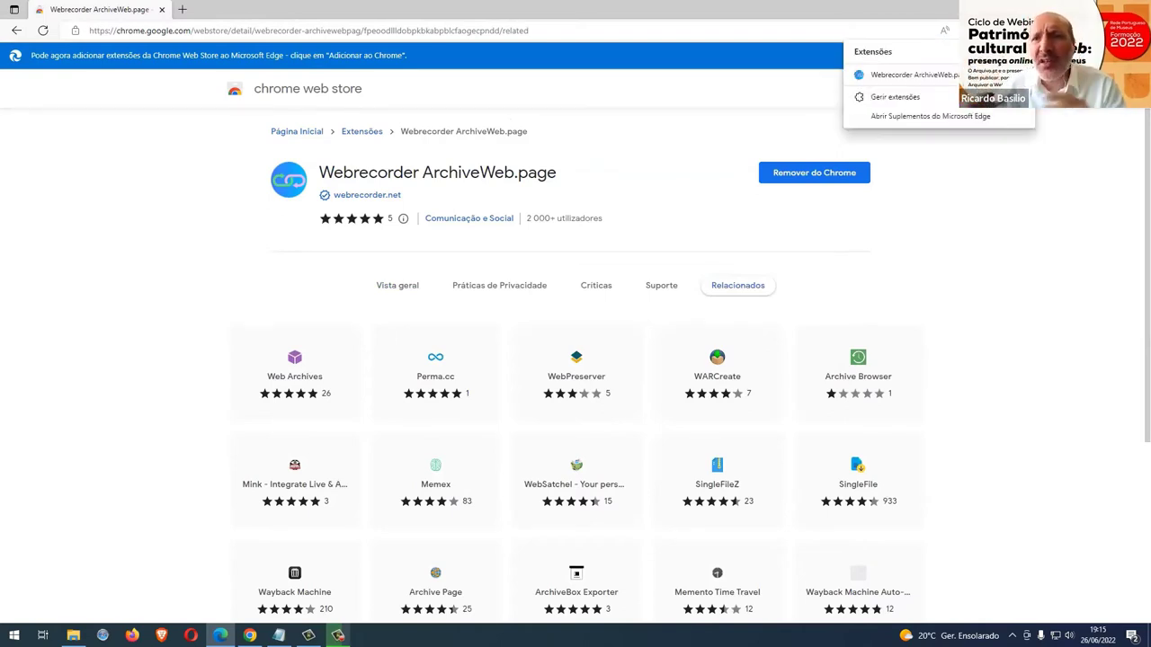
pyautogui.click(911, 97)
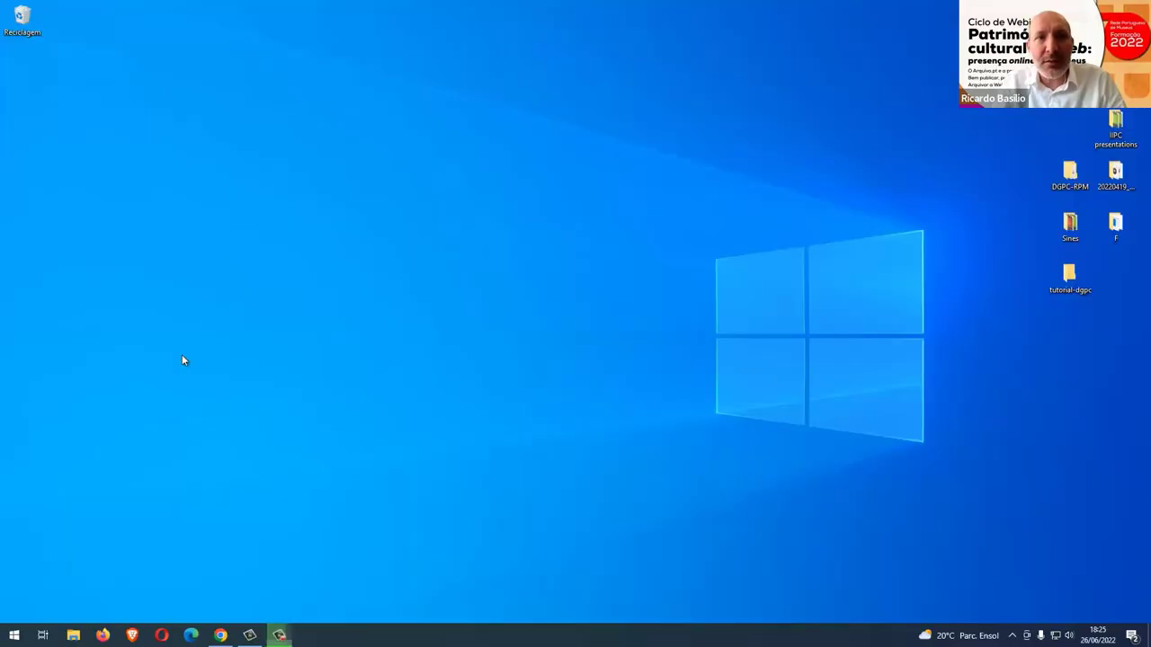
pyautogui.rightClick(183, 360)
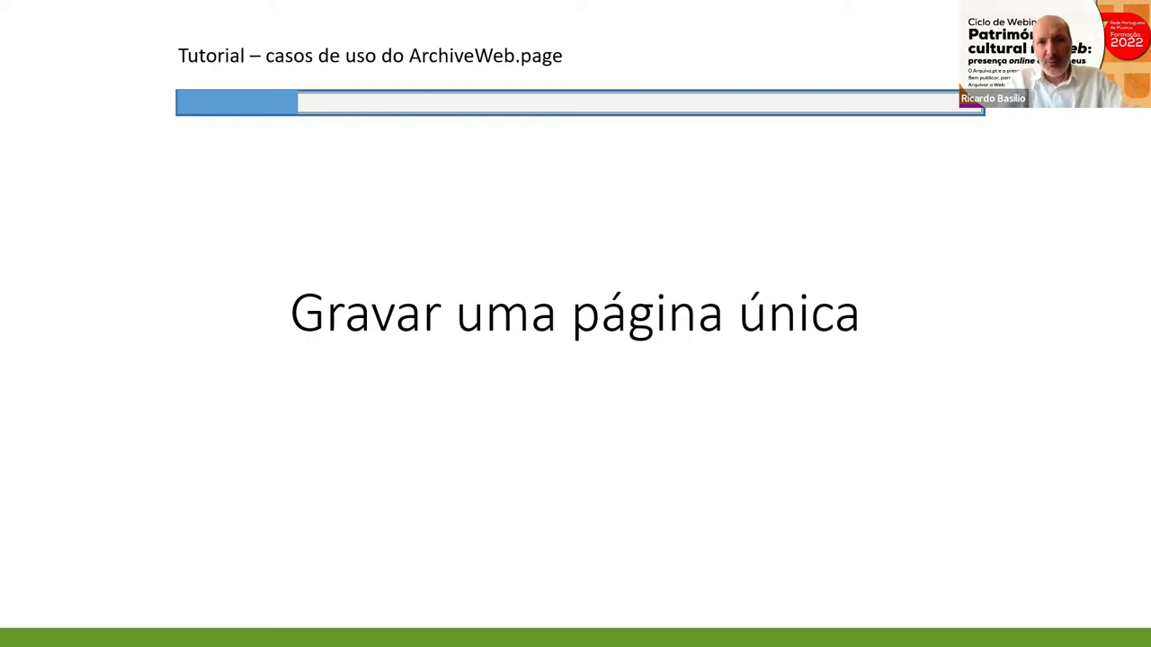
pyautogui.click(251, 636)
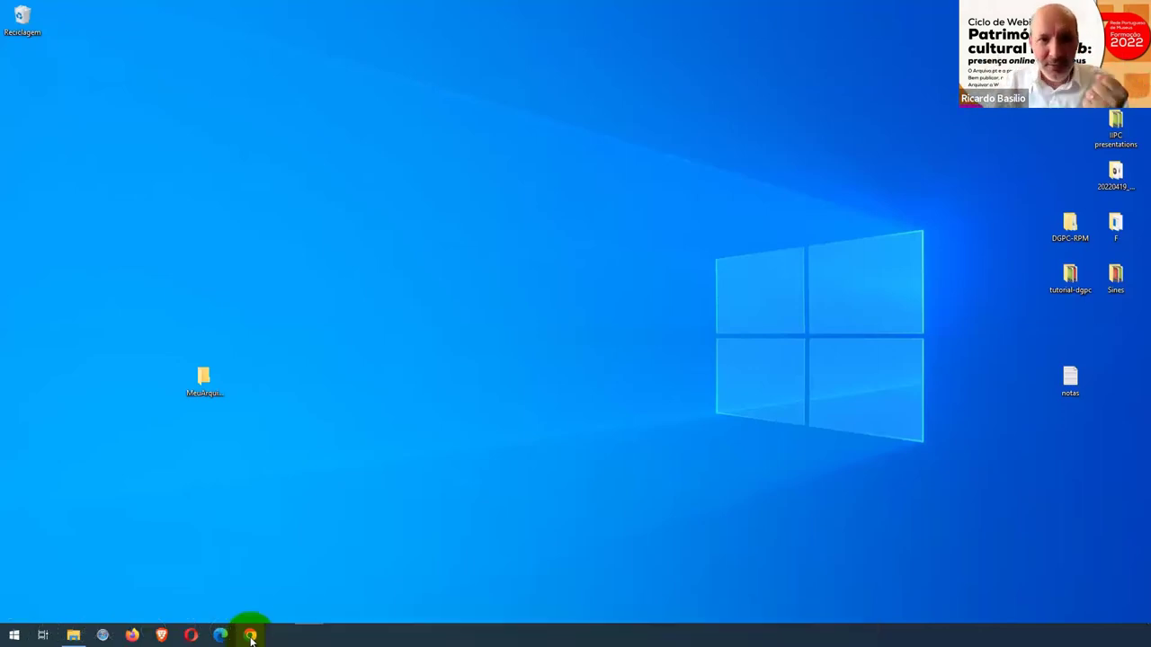
pyautogui.press('space')
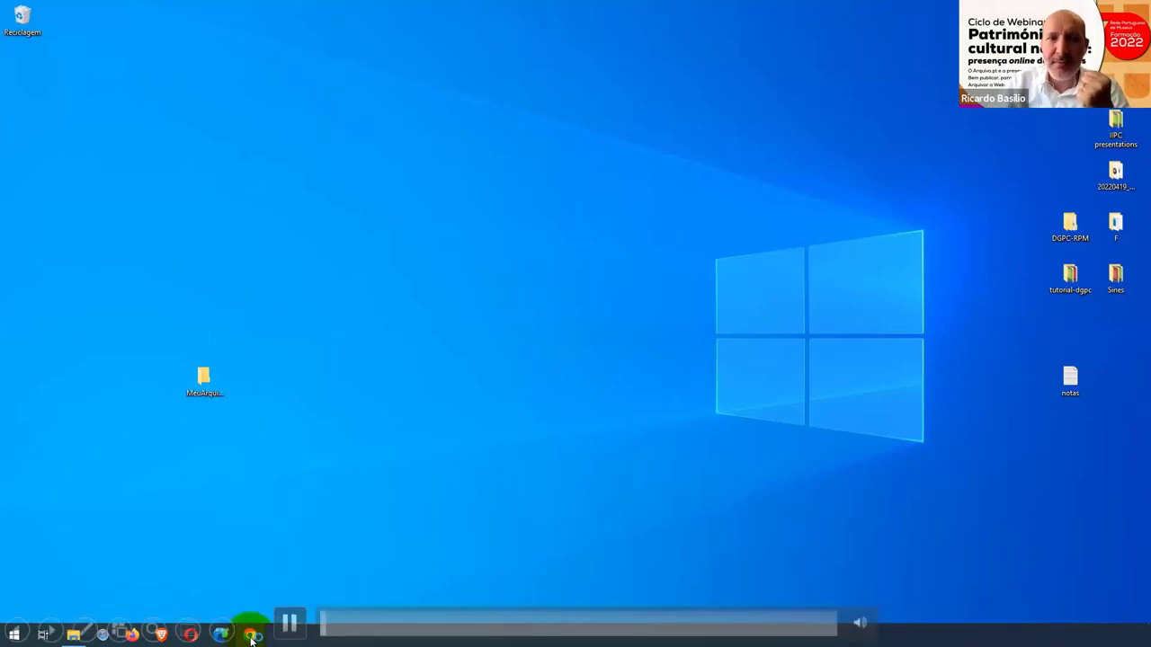
# Switch to Chrome and create a web archive titled "demo1-gravar uma página" from the ArchiveWeb.page archive overview
pyautogui.click(252, 637)
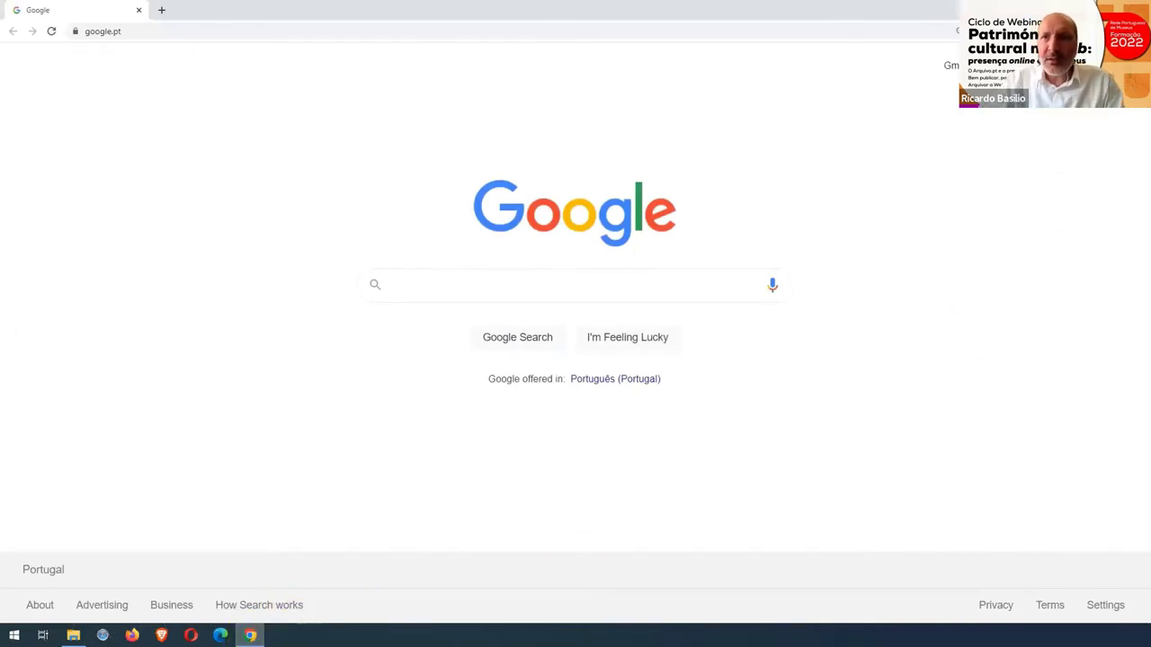
pyautogui.click(1057, 30)
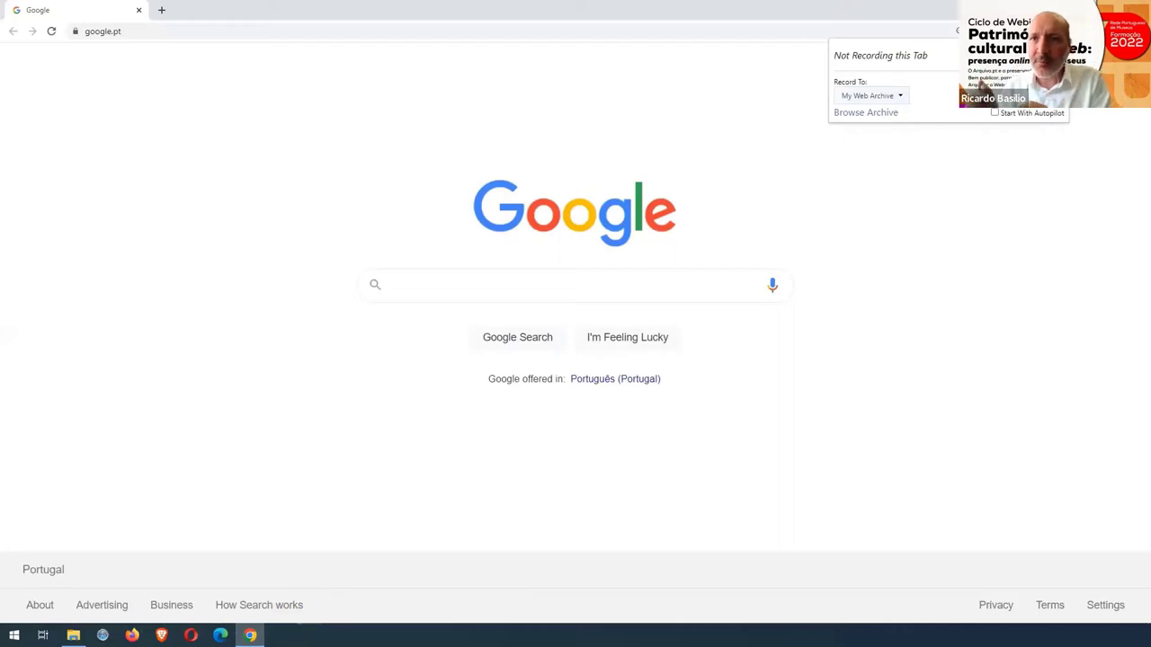
pyautogui.click(865, 114)
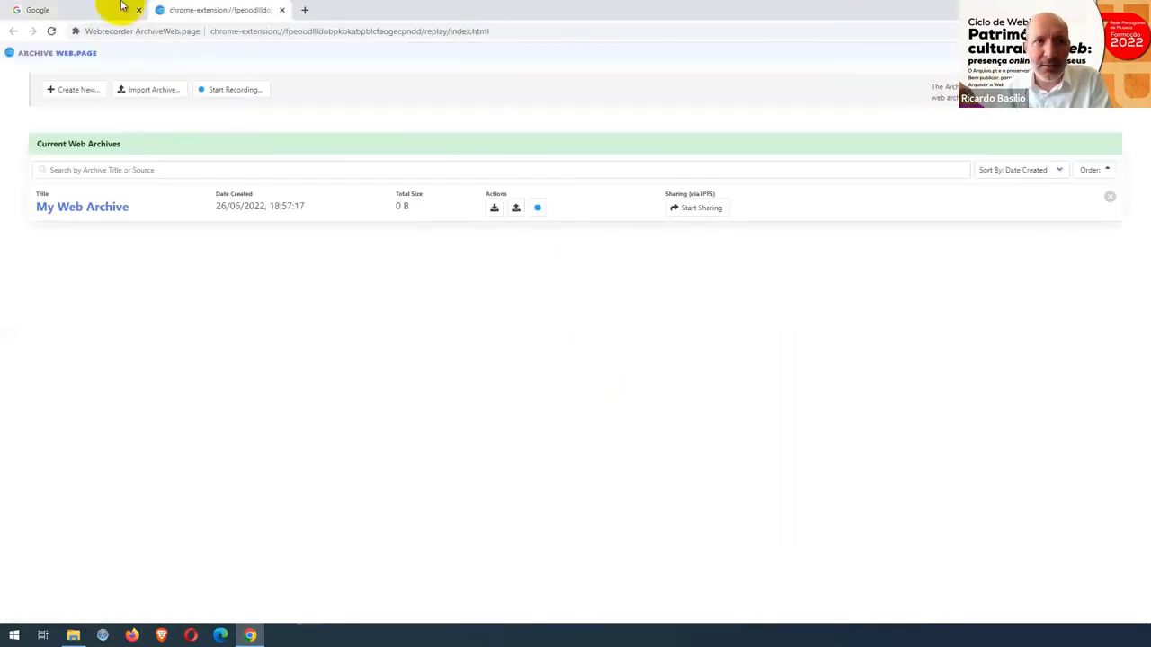
pyautogui.click(75, 92)
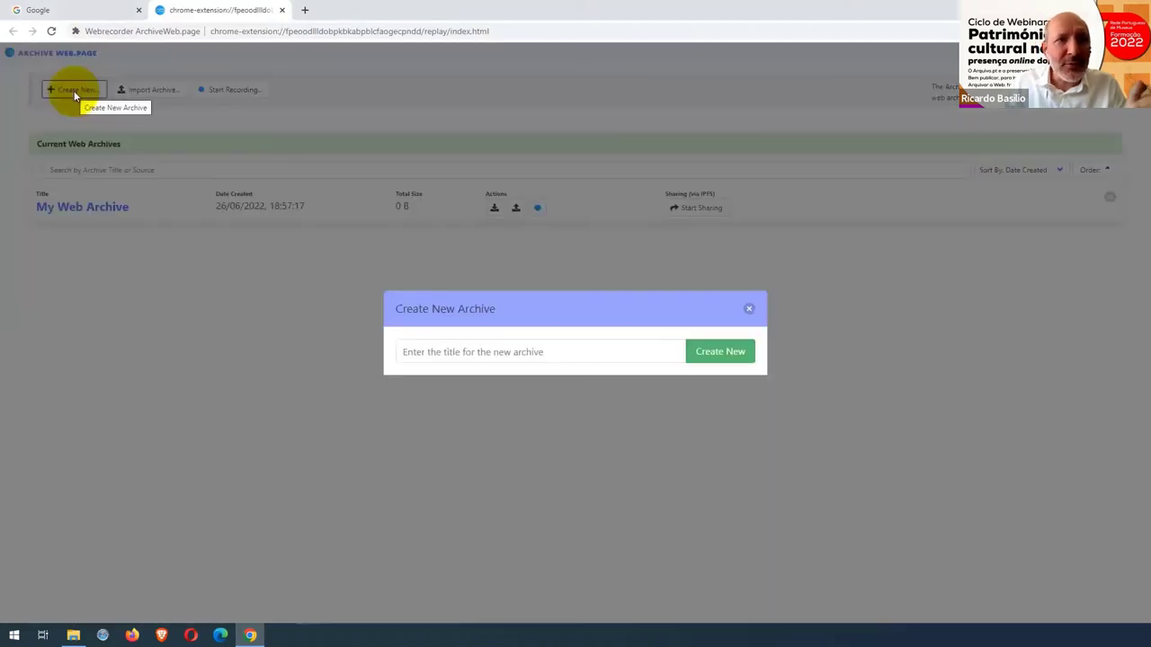
pyautogui.click(416, 351)
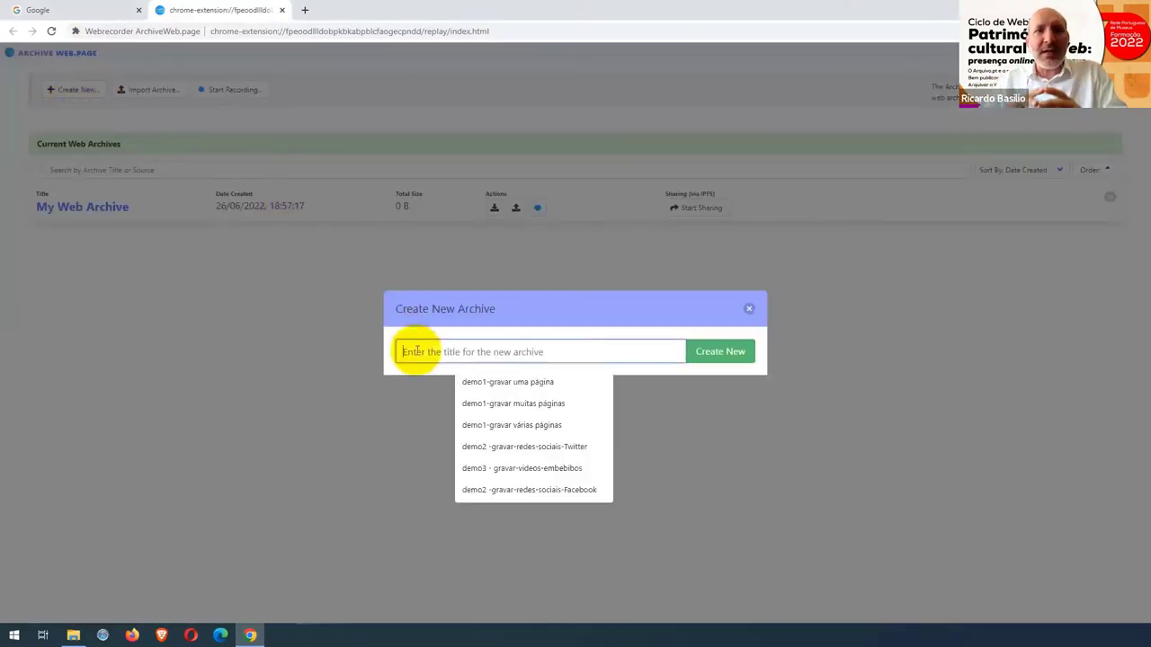
pyautogui.click(509, 383)
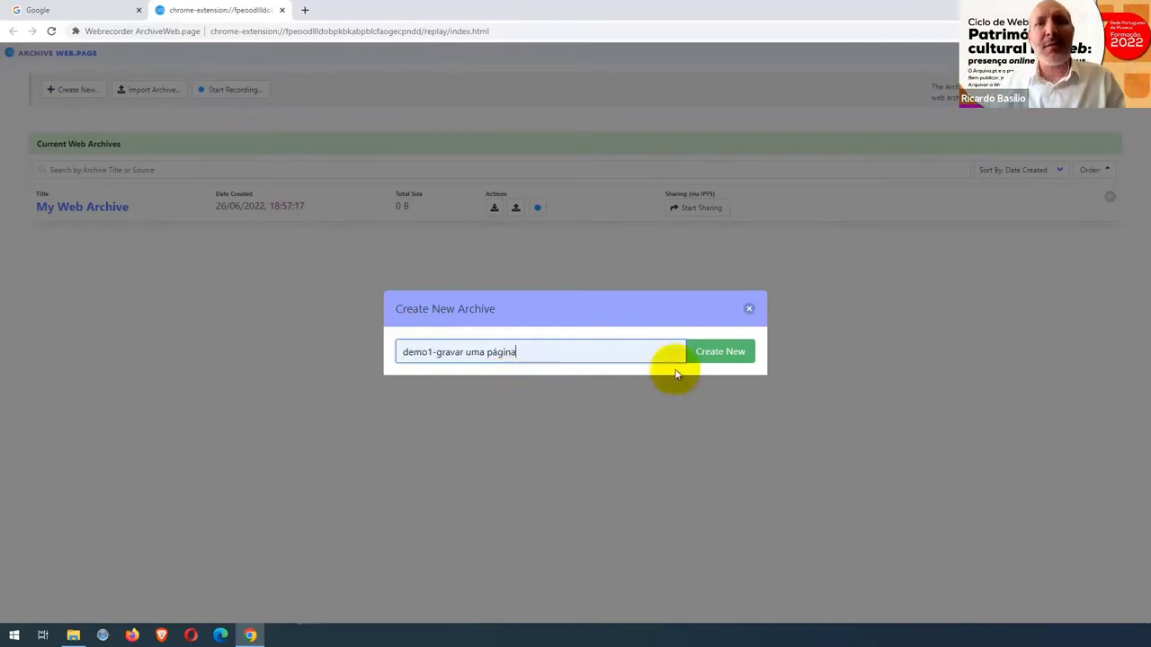
pyautogui.click(712, 353)
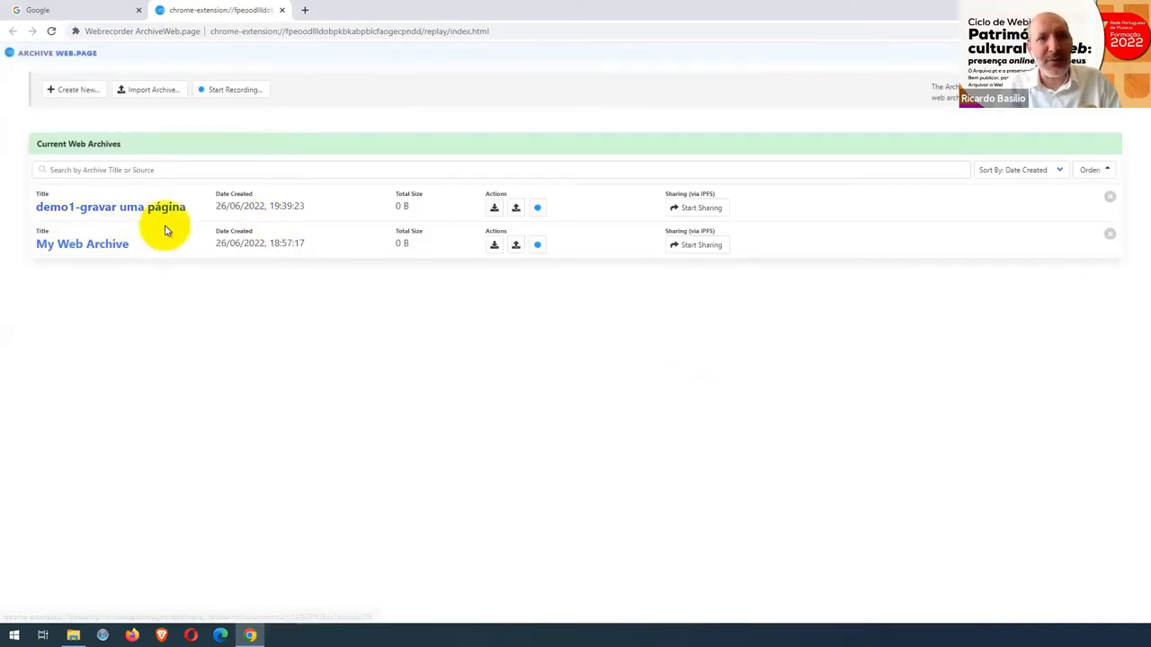
pyautogui.click(537, 208)
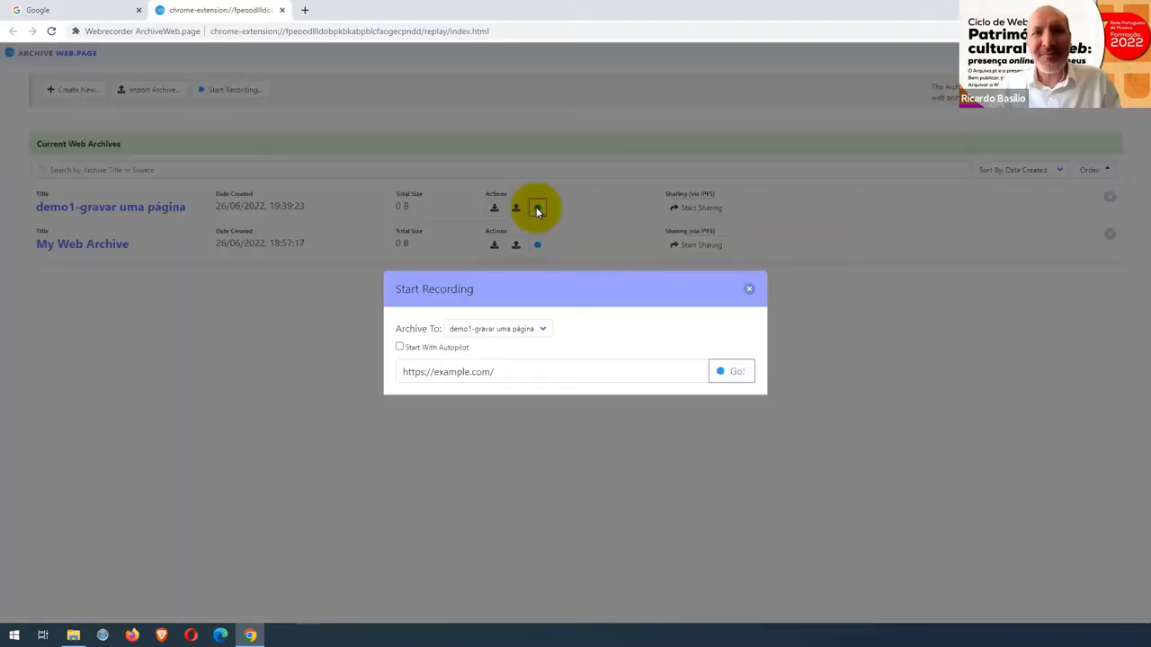
pyautogui.moveTo(515, 374); pyautogui.dragTo(295, 378)
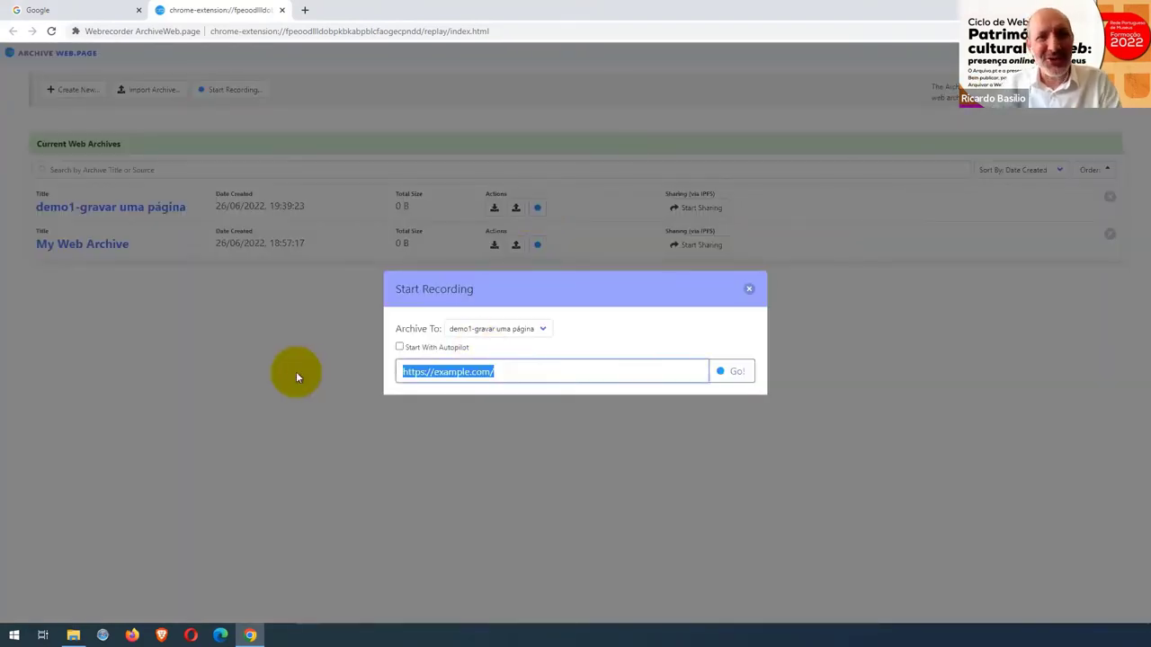
pyautogui.write('http://museudearteantiga.pt/')
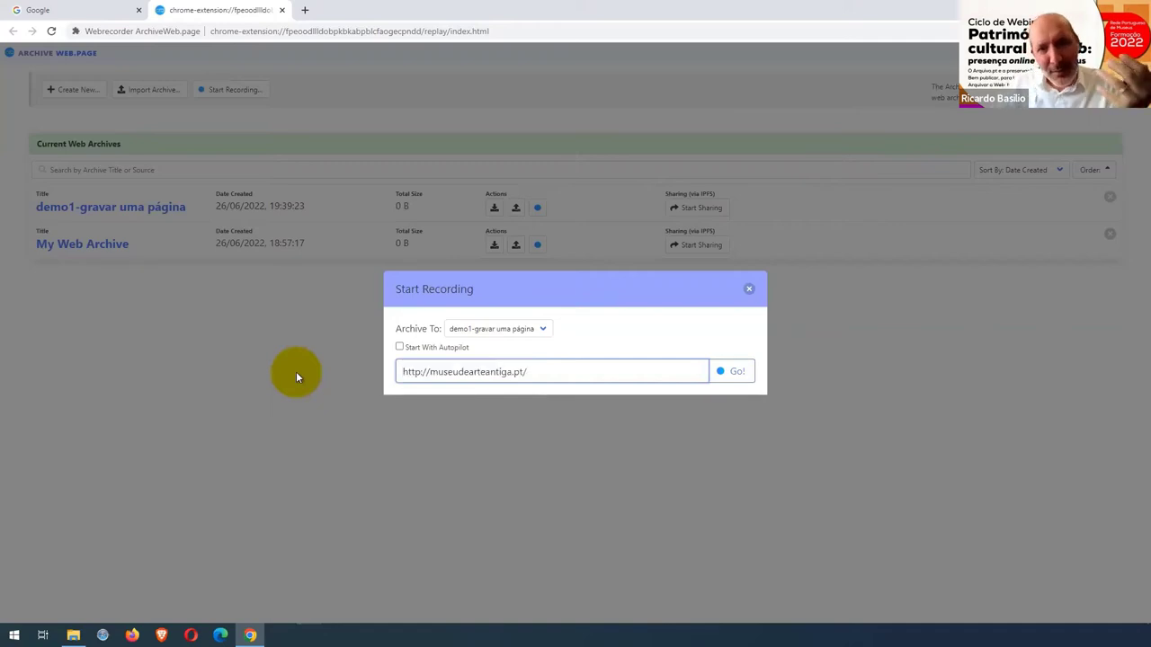
pyautogui.click(739, 373)
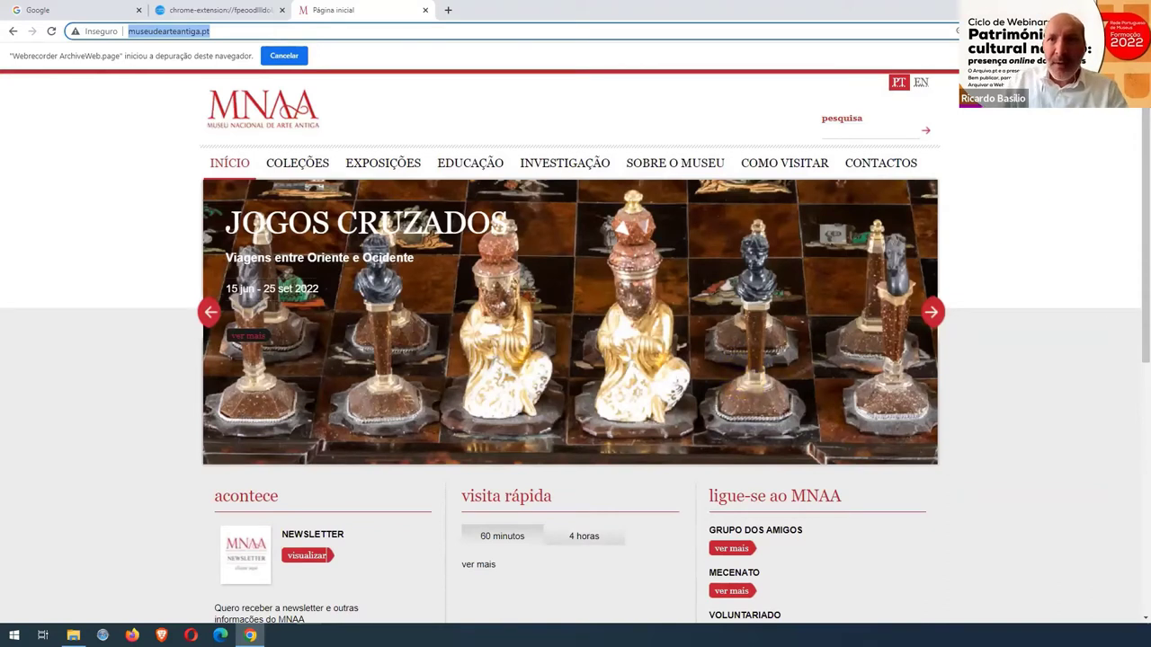
pyautogui.click(1054, 30)
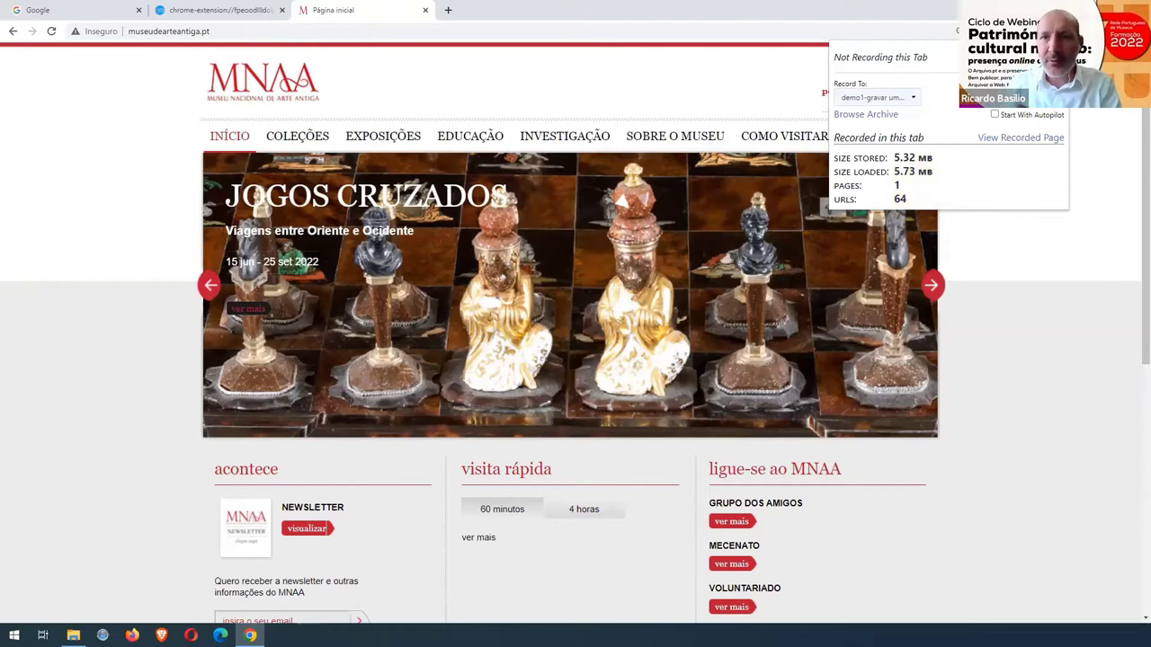
# Browse the "demo1-gravar uma página" archive and replay its recorded museum home page to examine the capture
pyautogui.click(865, 114)
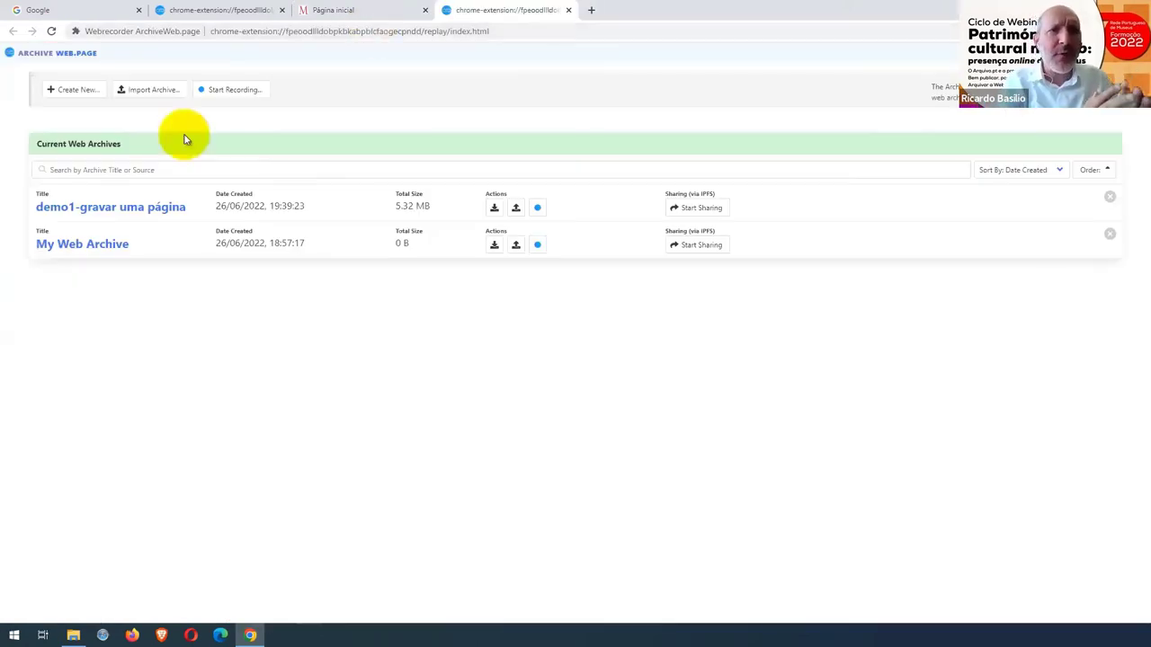
pyautogui.click(150, 214)
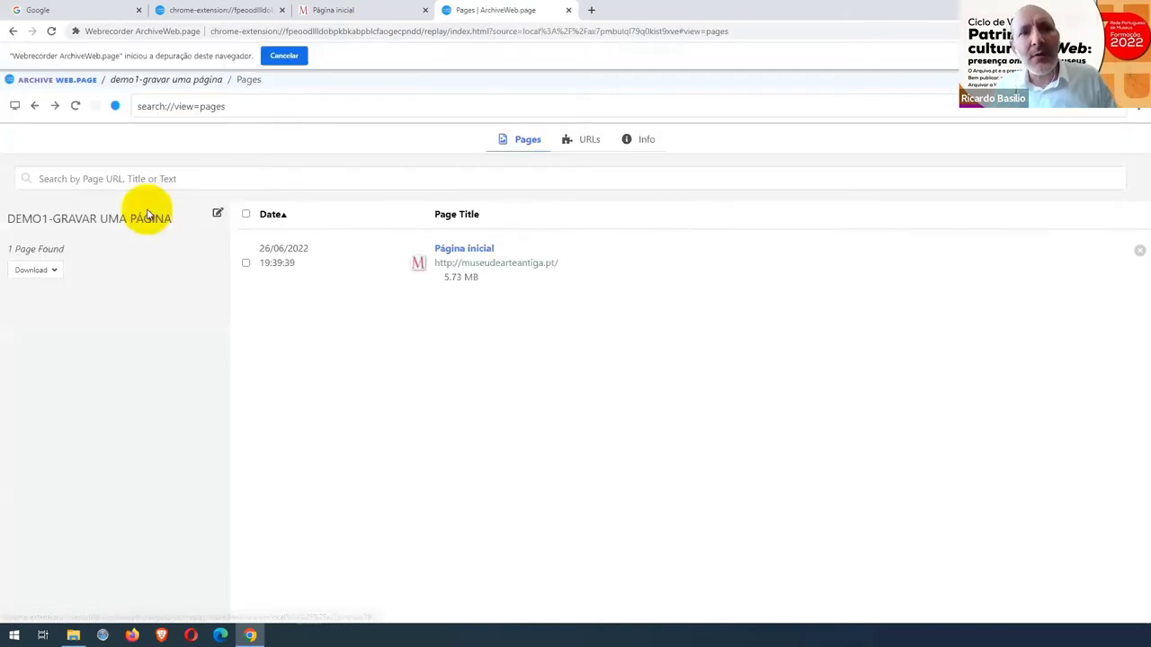
pyautogui.click(496, 271)
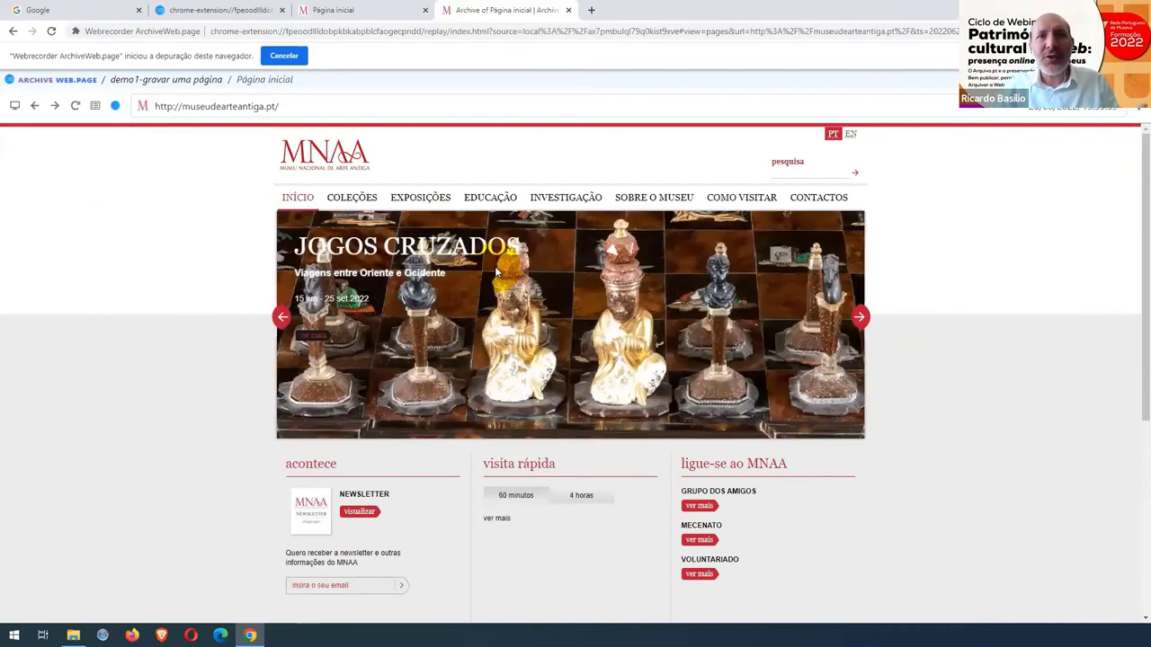
pyautogui.scroll(-3, 540, 378)
pyautogui.scroll(3, 549, 423)
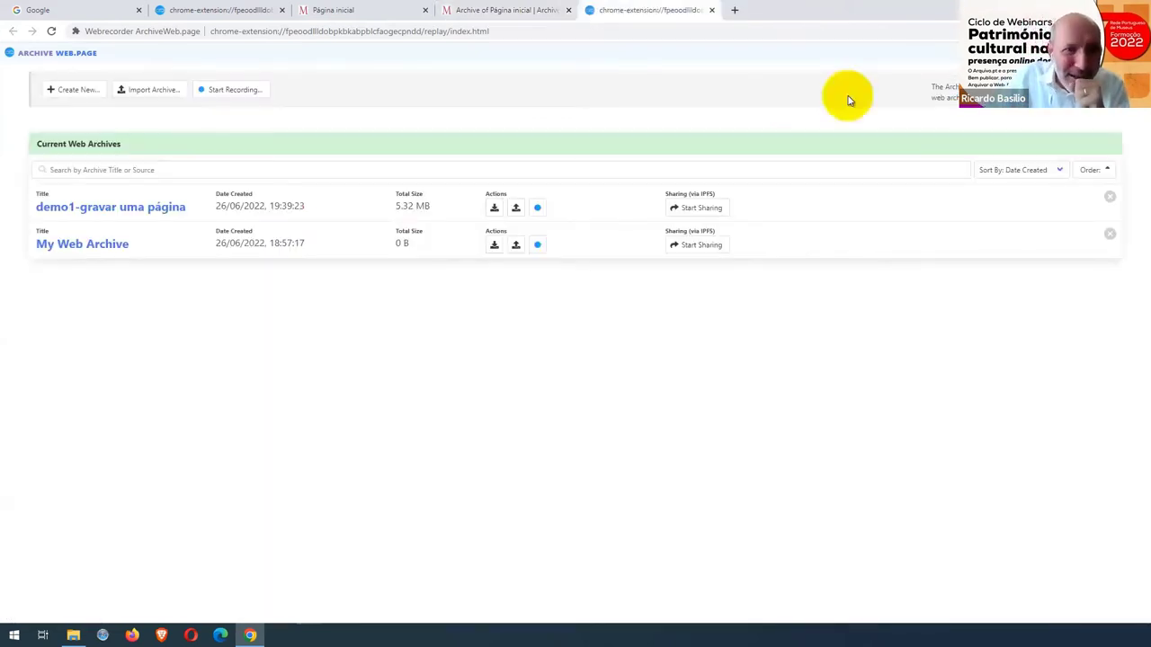
# Download the "demo1-gravar uma página" archive as WACZ and WARC files into the MeuArquivoWeb folder, and close the folder window after checking it
pyautogui.click(107, 209)
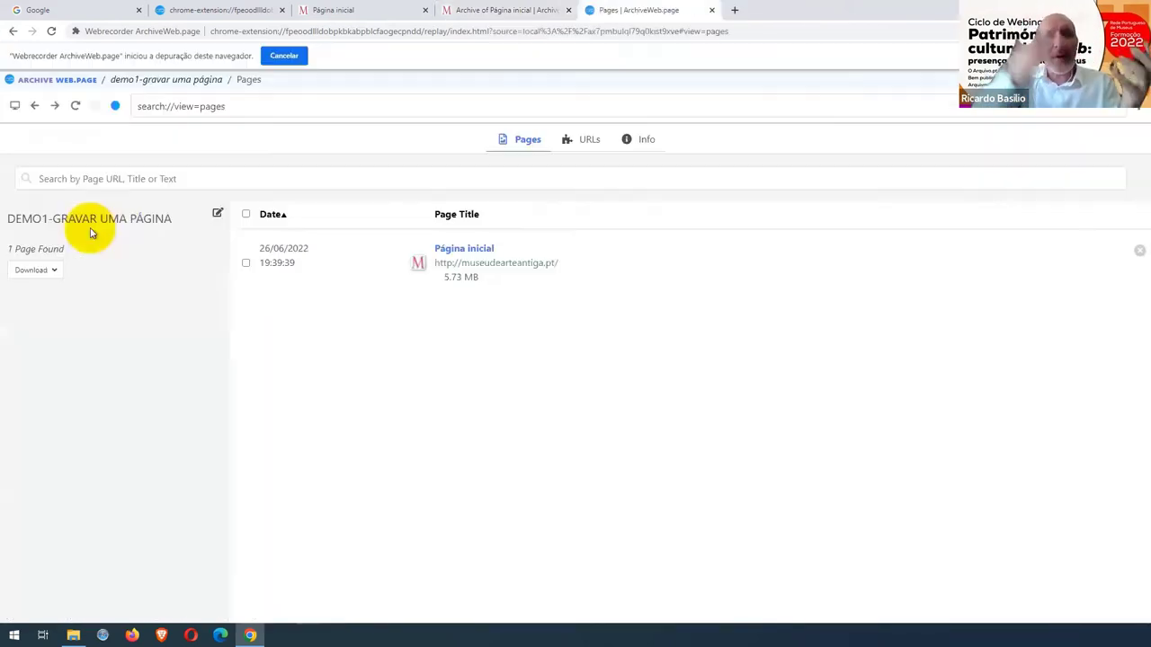
pyautogui.click(54, 272)
pyautogui.click(57, 293)
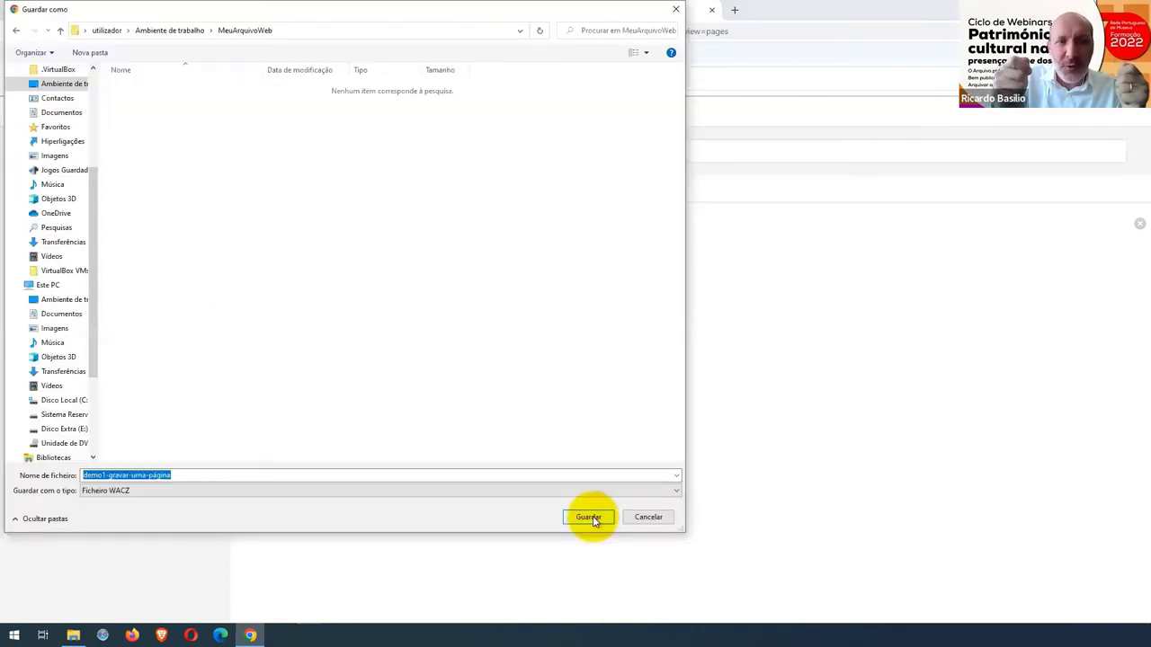
pyautogui.click(592, 519)
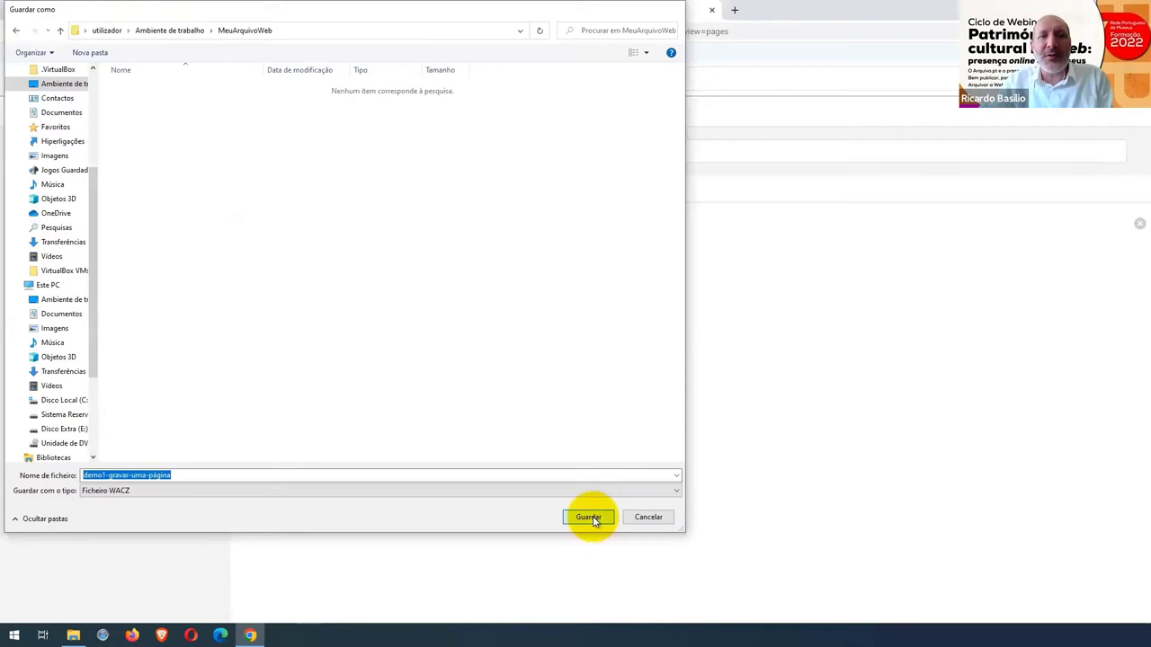
pyautogui.click(54, 244)
pyautogui.click(66, 288)
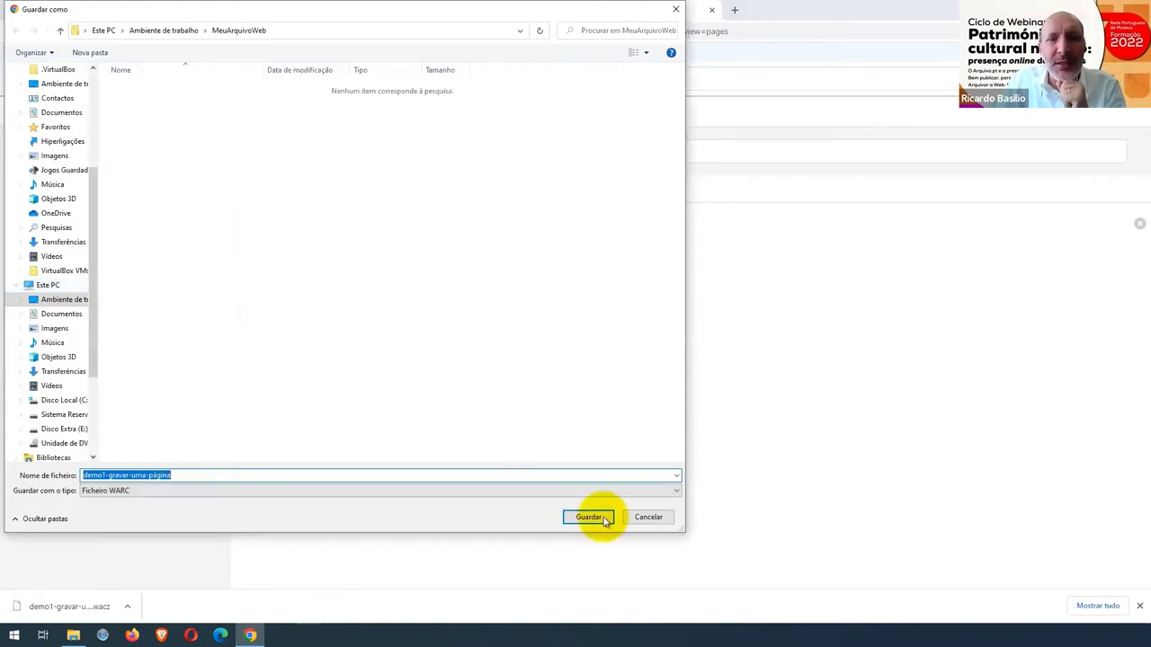
pyautogui.click(603, 525)
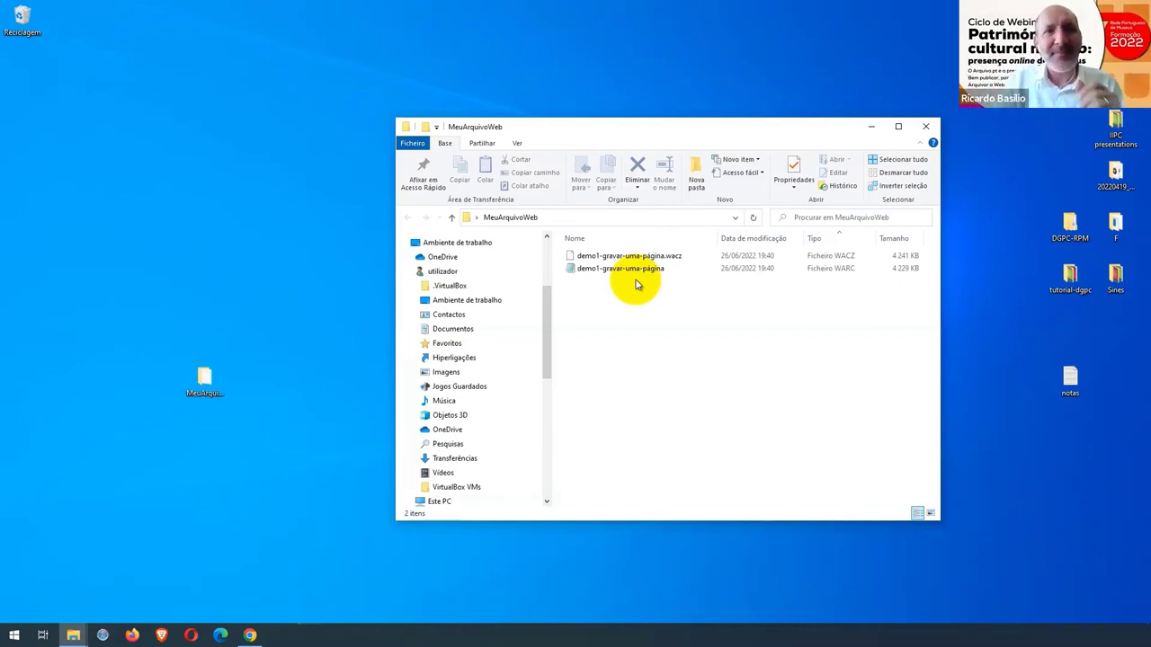
pyautogui.click(930, 128)
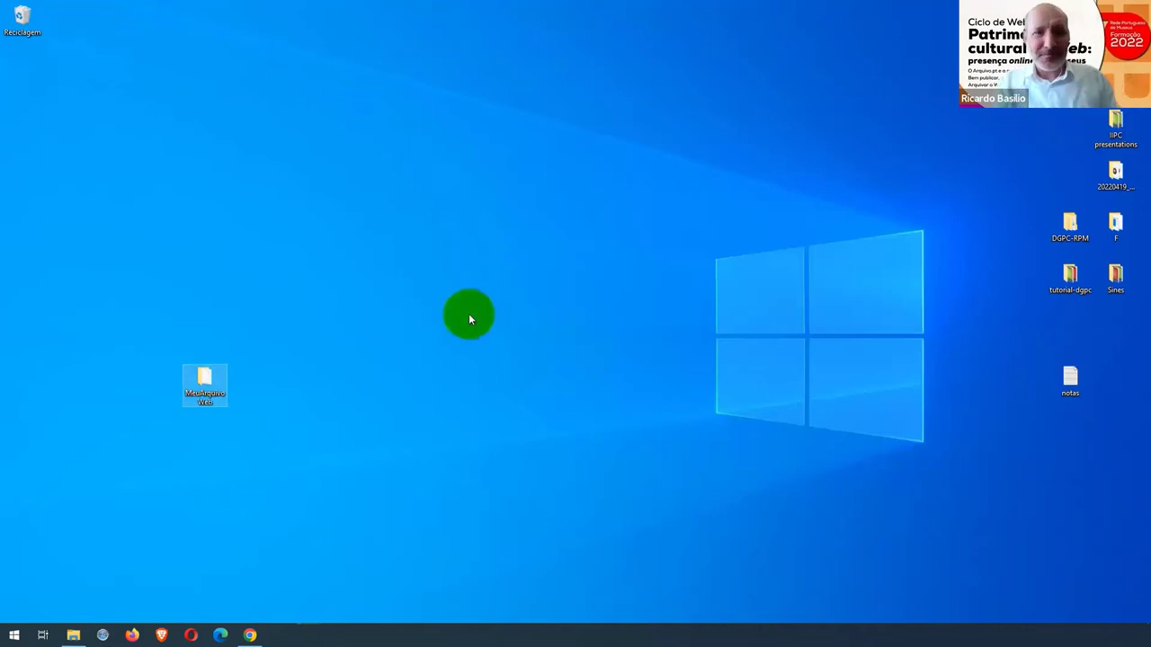
# Return to Chrome and create a second web archive titled "demo1-gravar várias páginas" from the ArchiveWeb.page archive overview
pyautogui.click(250, 635)
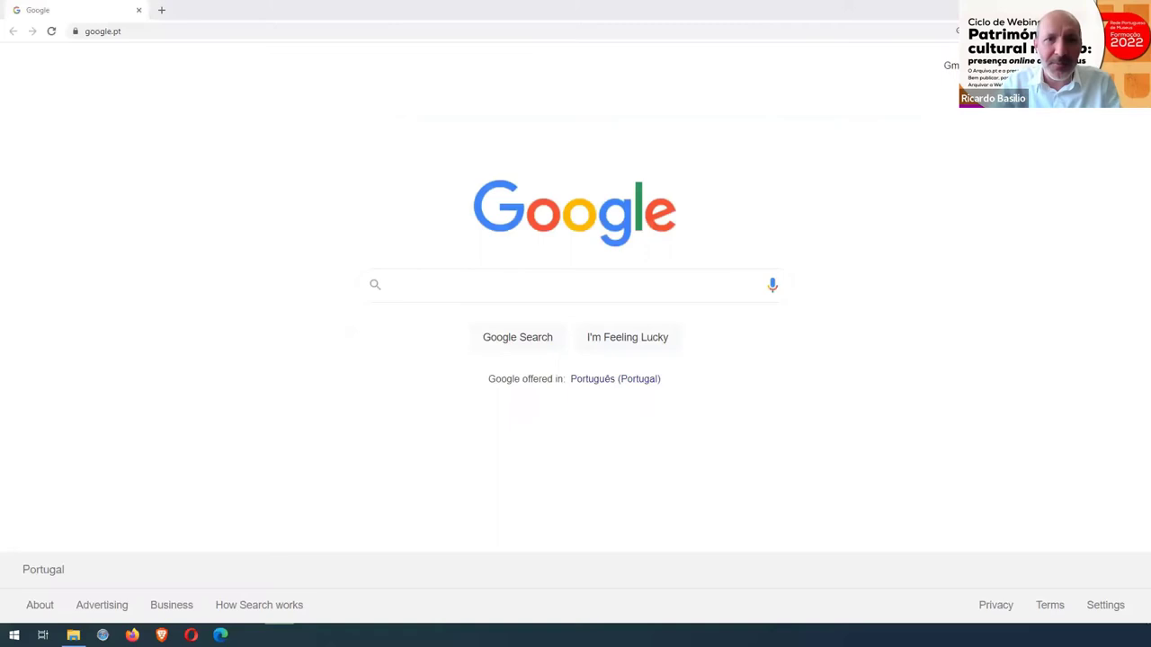
pyautogui.click(306, 343)
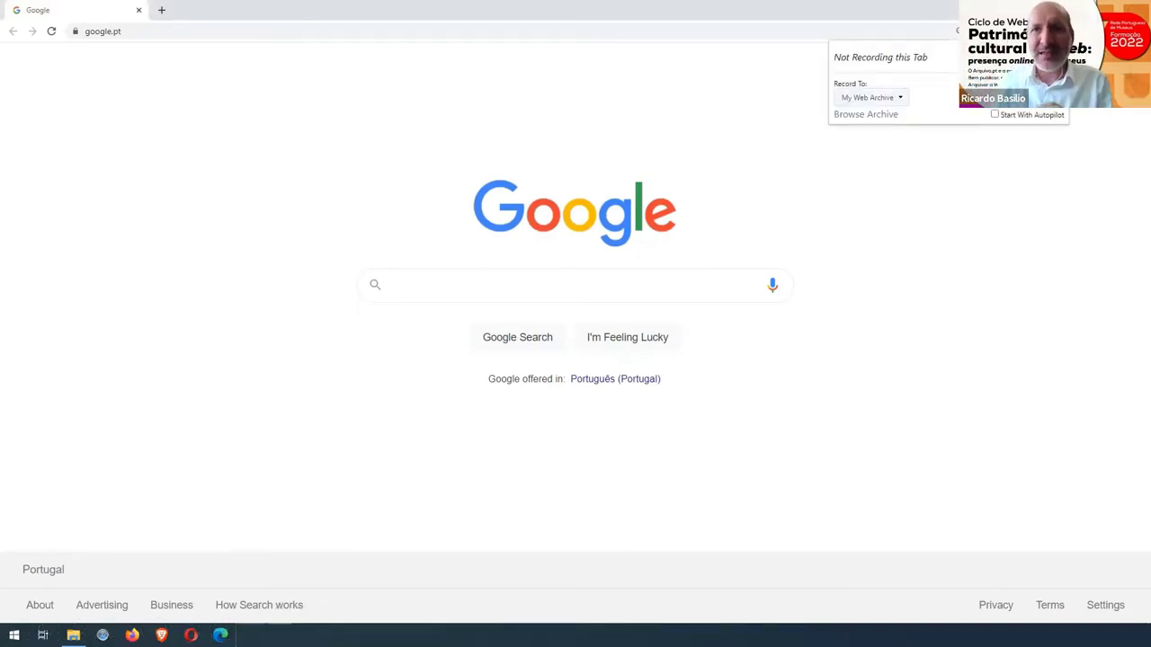
pyautogui.click(865, 114)
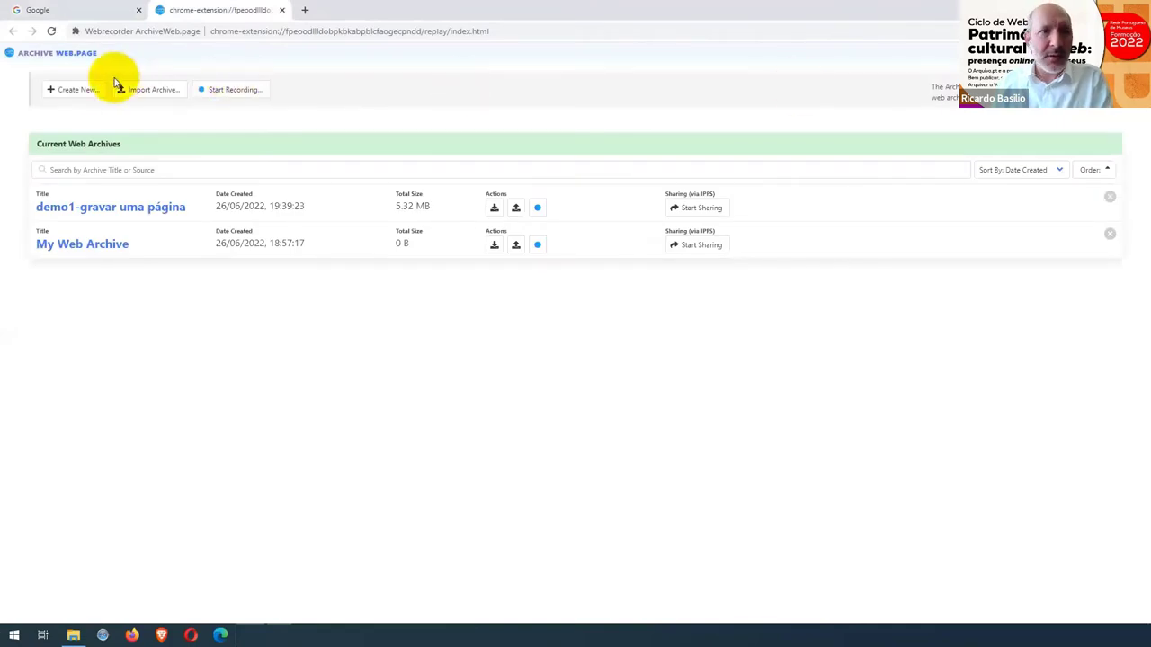
pyautogui.click(87, 92)
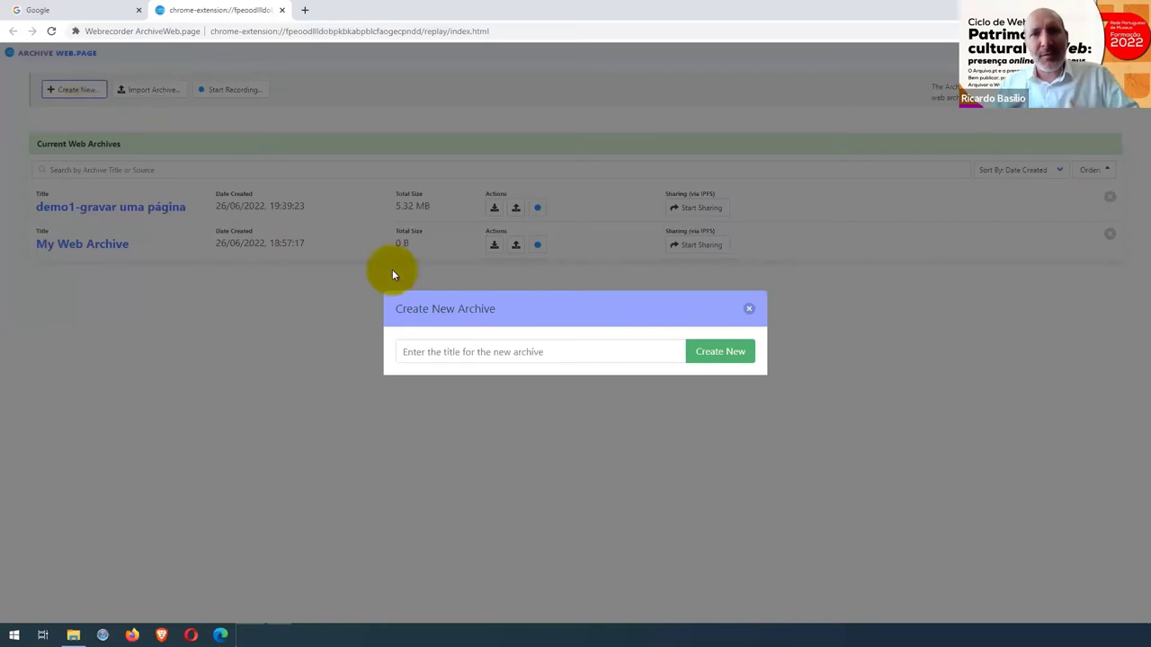
pyautogui.click(437, 353)
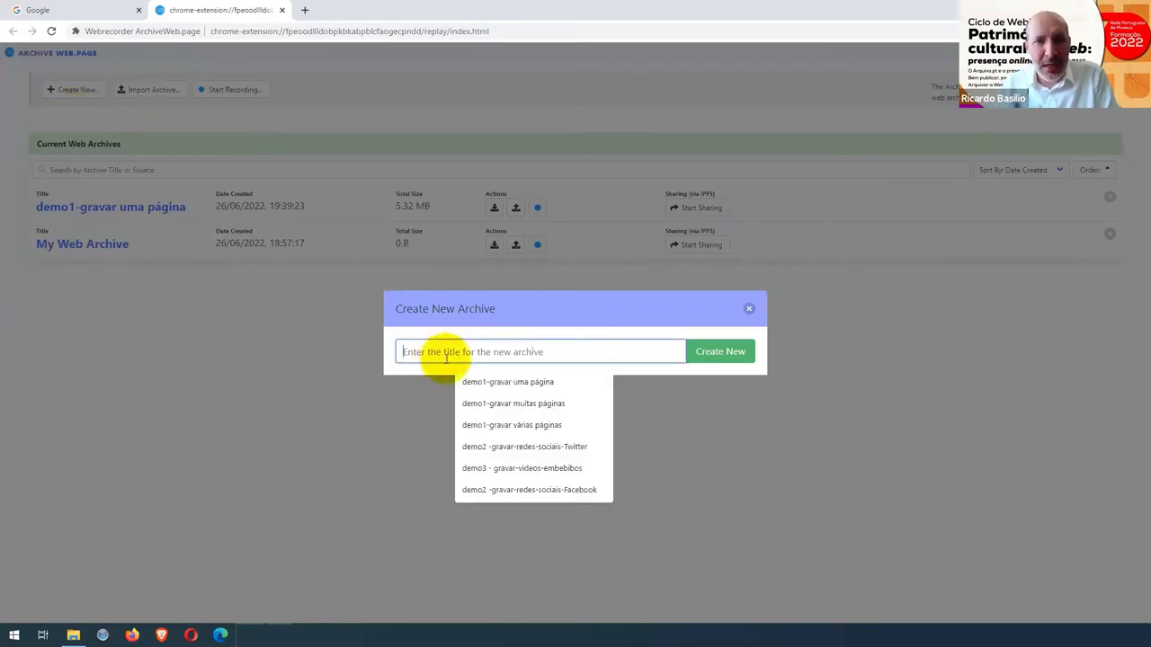
pyautogui.click(499, 427)
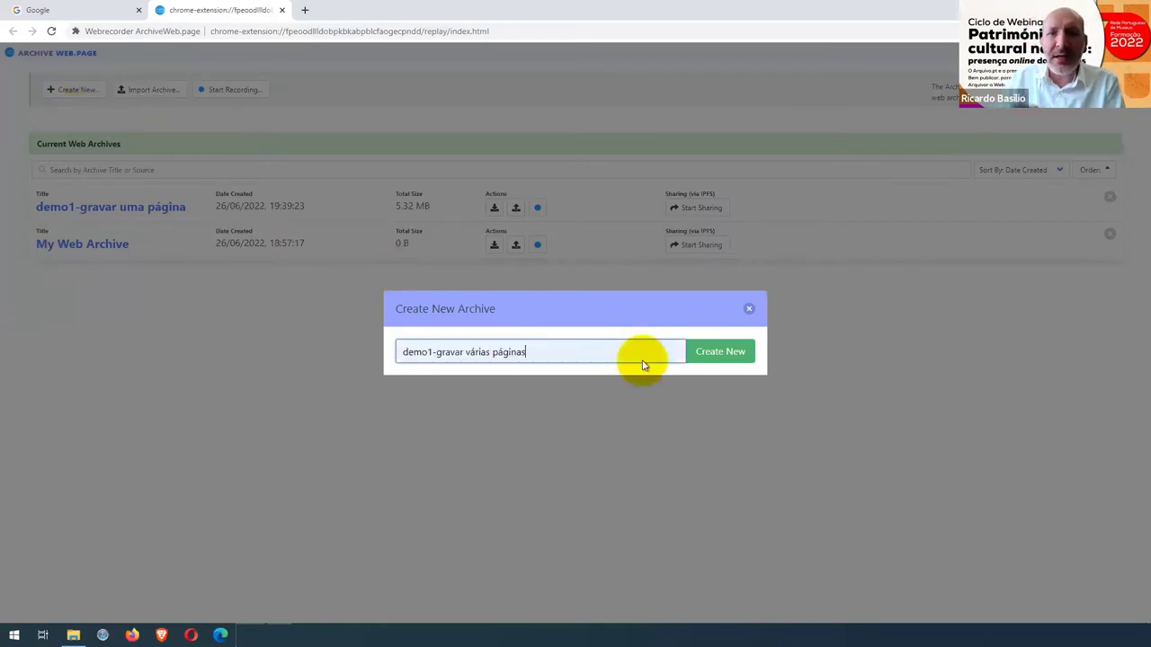
pyautogui.click(699, 358)
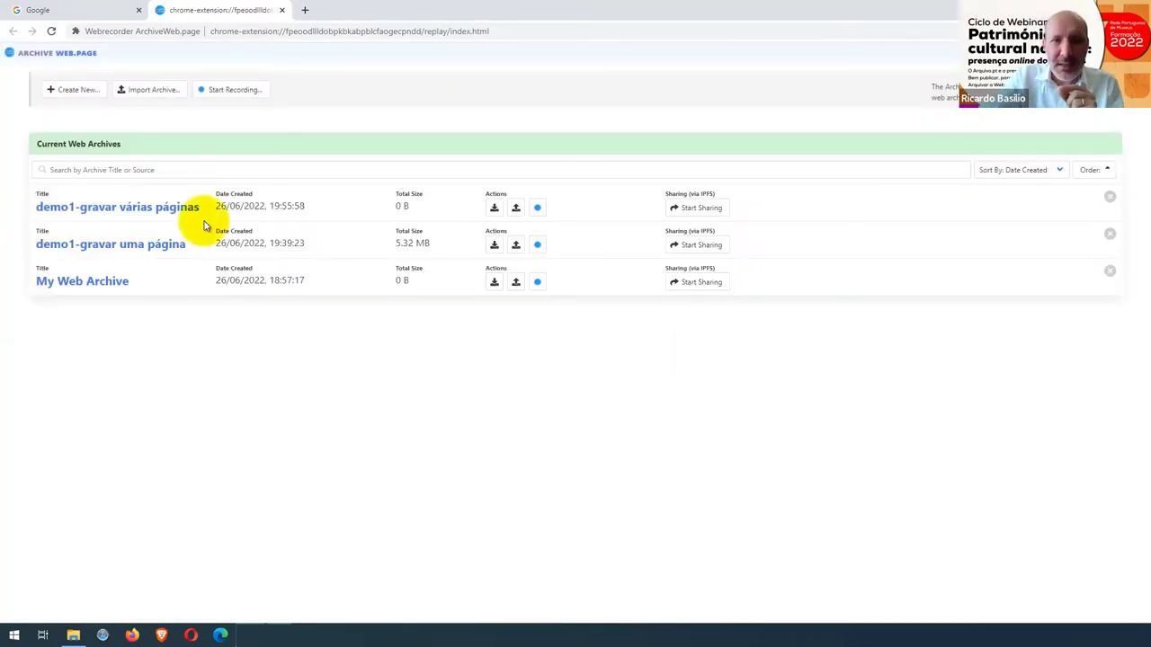
pyautogui.click(537, 210)
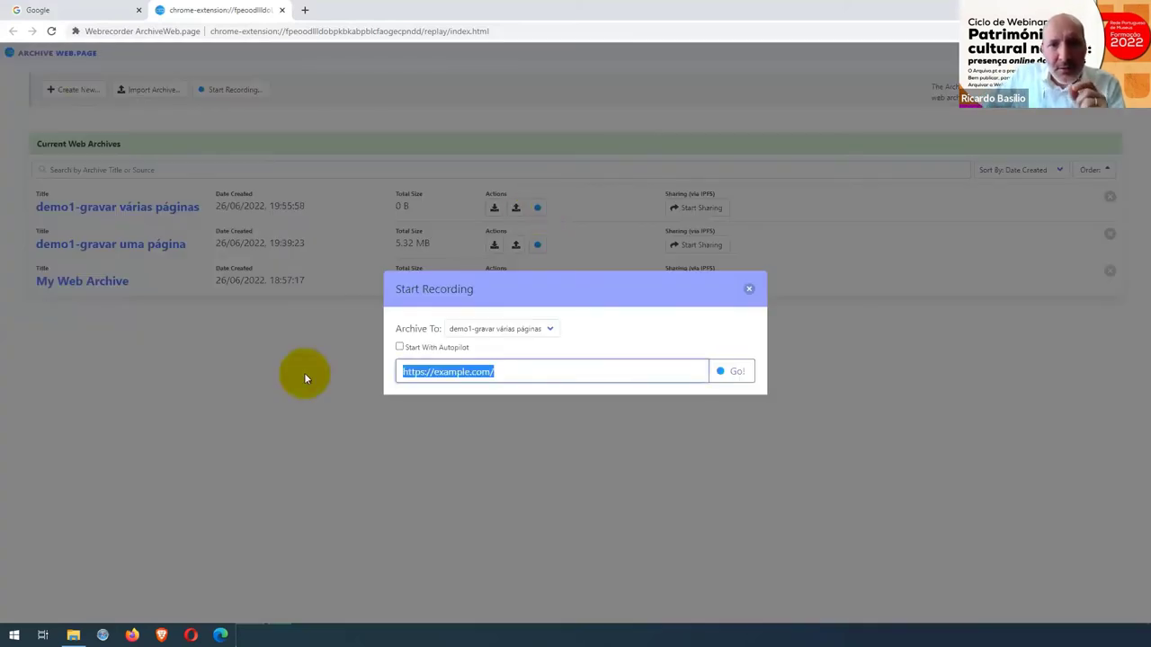
pyautogui.write('http://museudearteantiga.pt/')
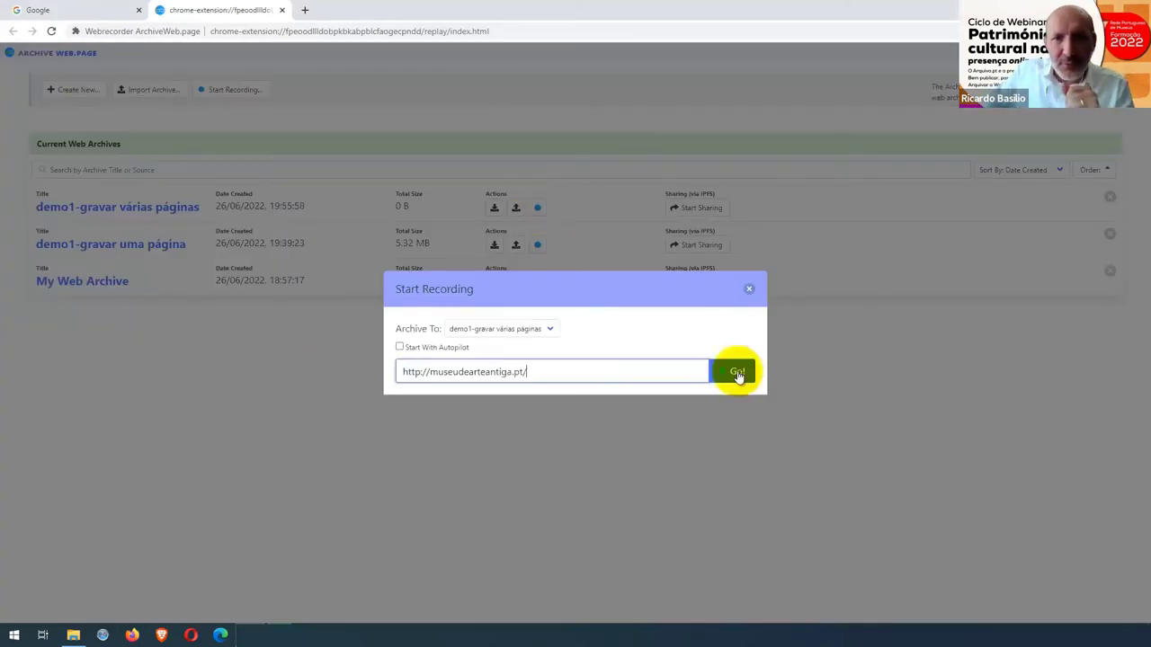
pyautogui.click(737, 374)
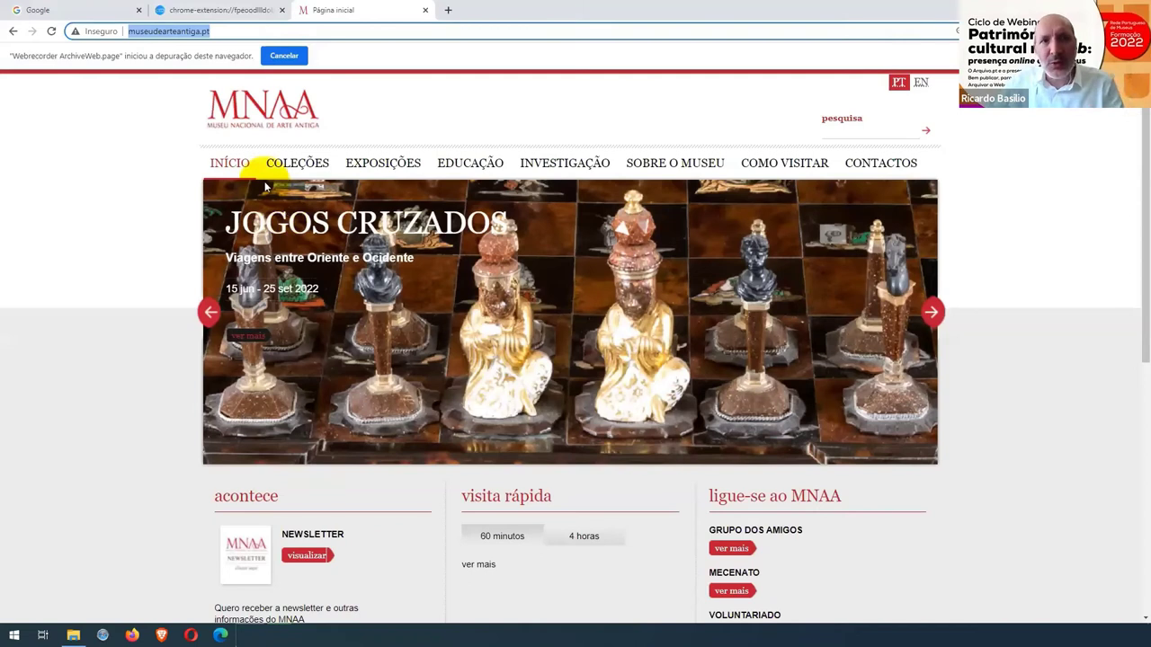
pyautogui.click(289, 170)
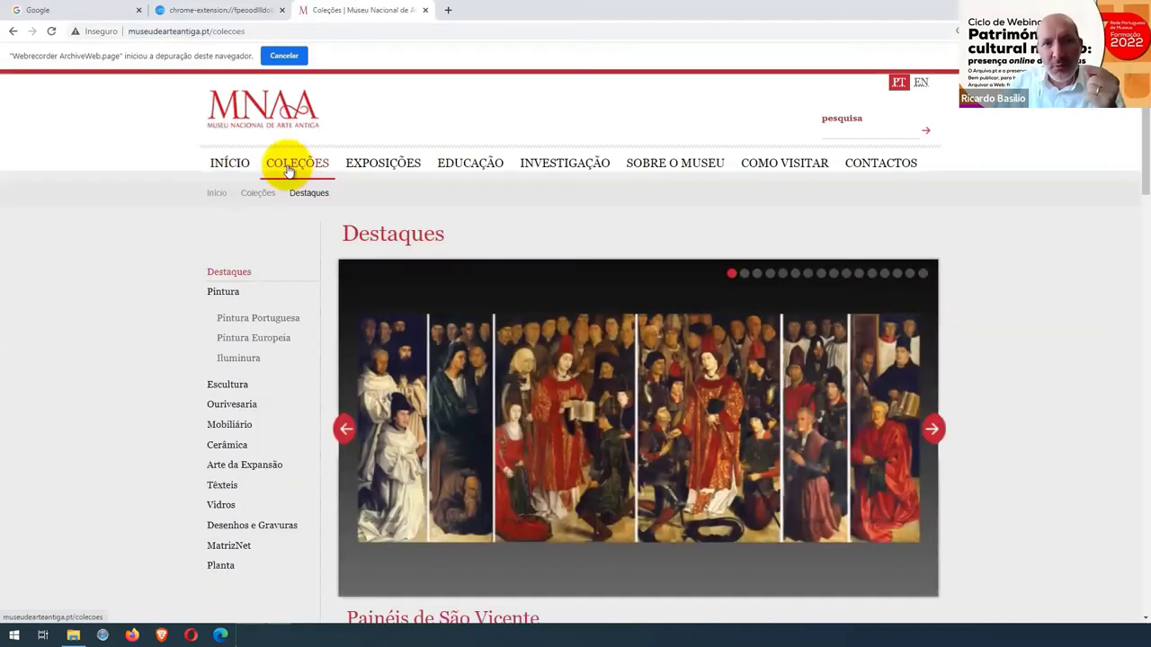
pyautogui.click(364, 171)
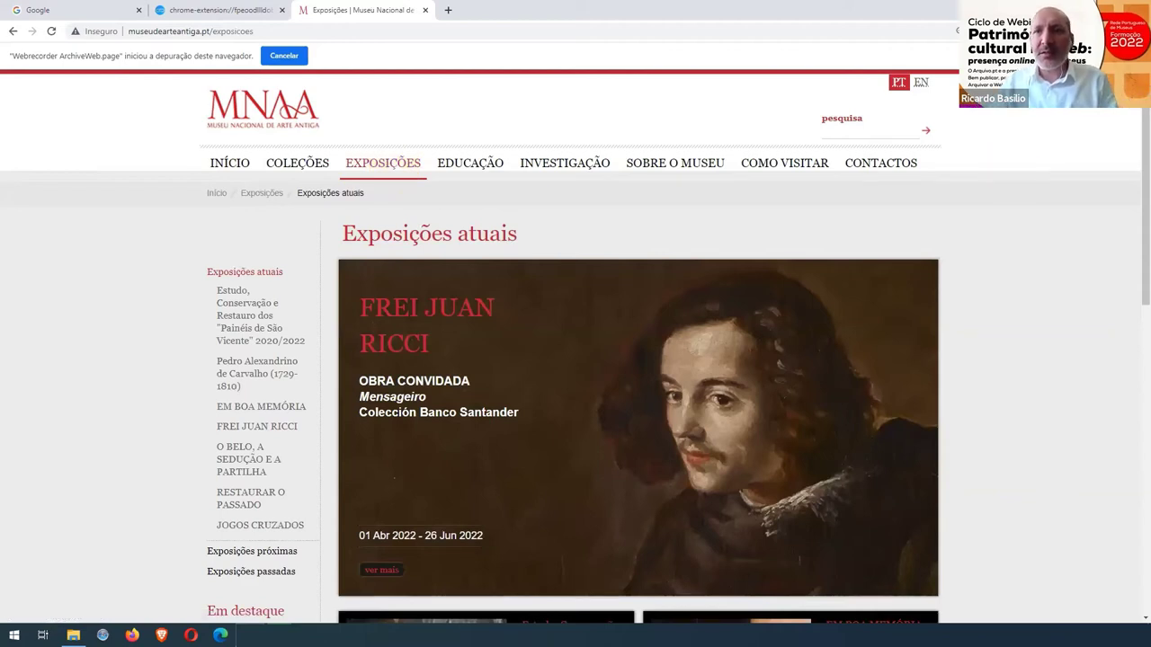
pyautogui.click(1054, 31)
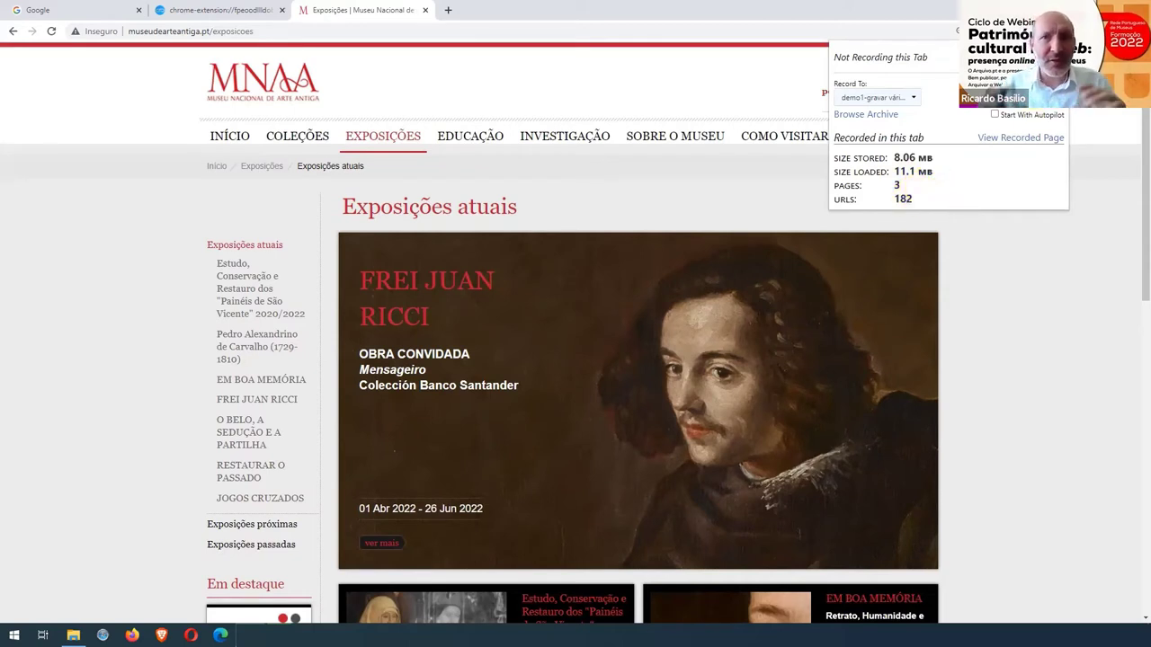
# Browse the "demo1-gravar várias páginas" archive and replay its home, Coleções and Exposições pages, also trying the Educação link
pyautogui.click(865, 113)
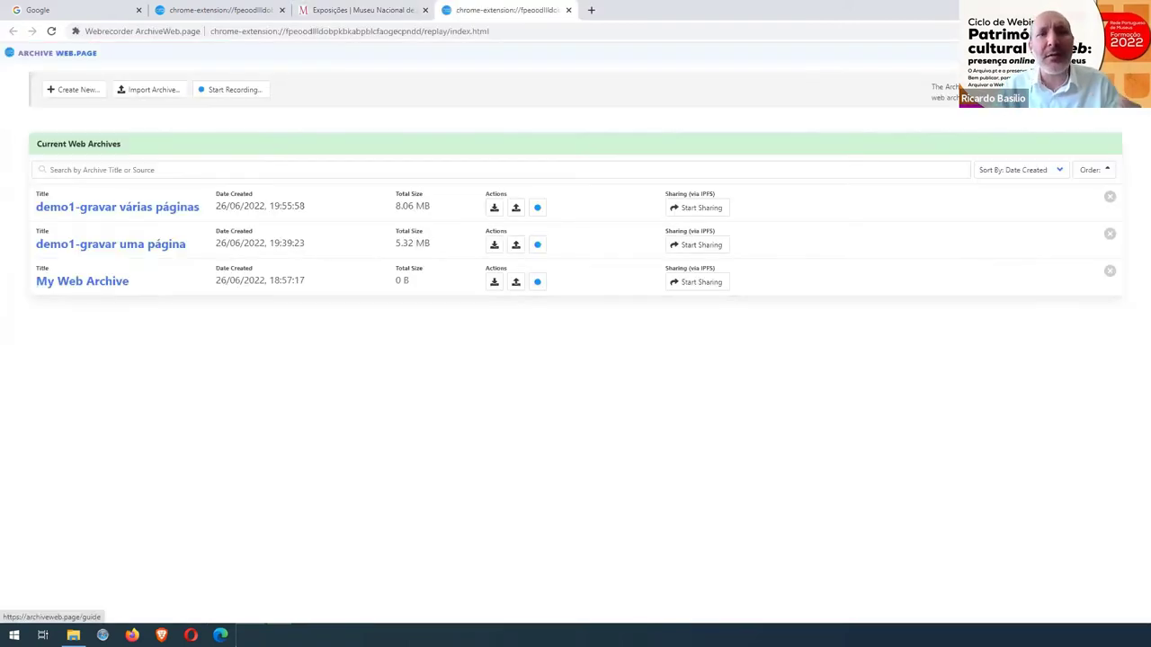
pyautogui.click(175, 212)
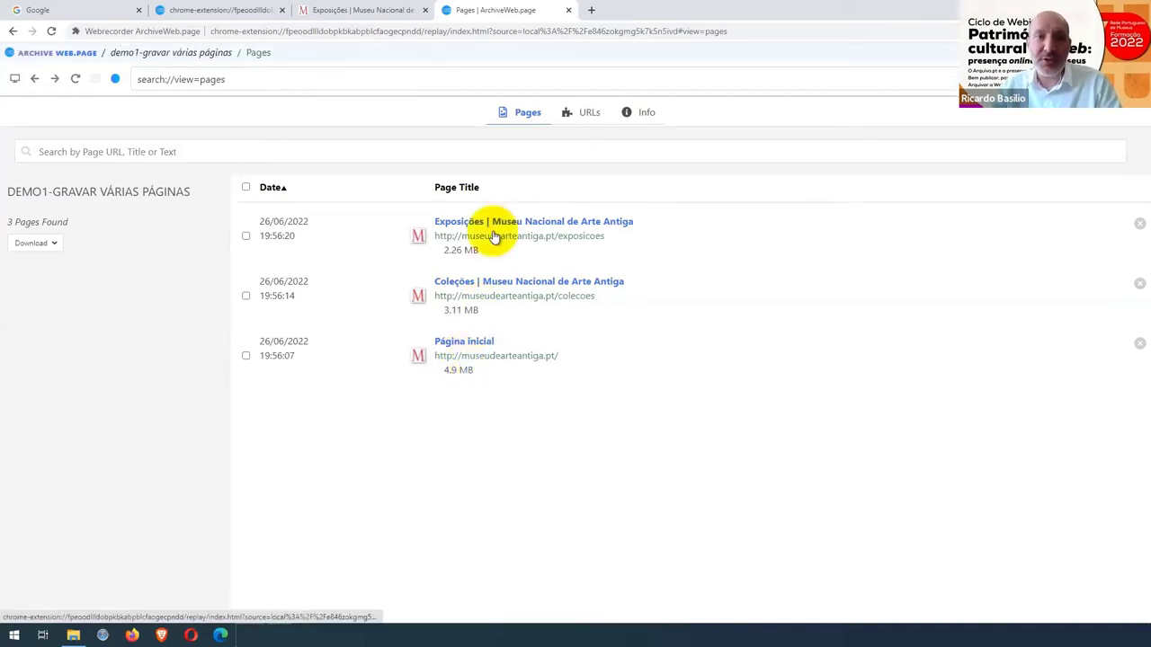
pyautogui.click(488, 359)
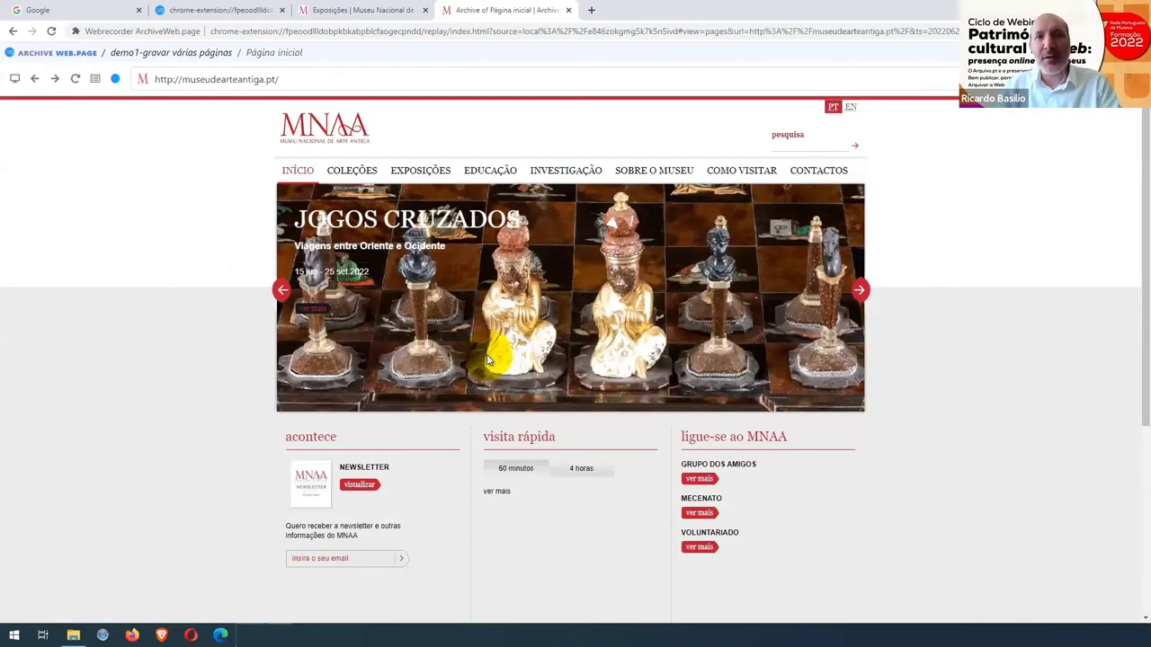
pyautogui.click(350, 189)
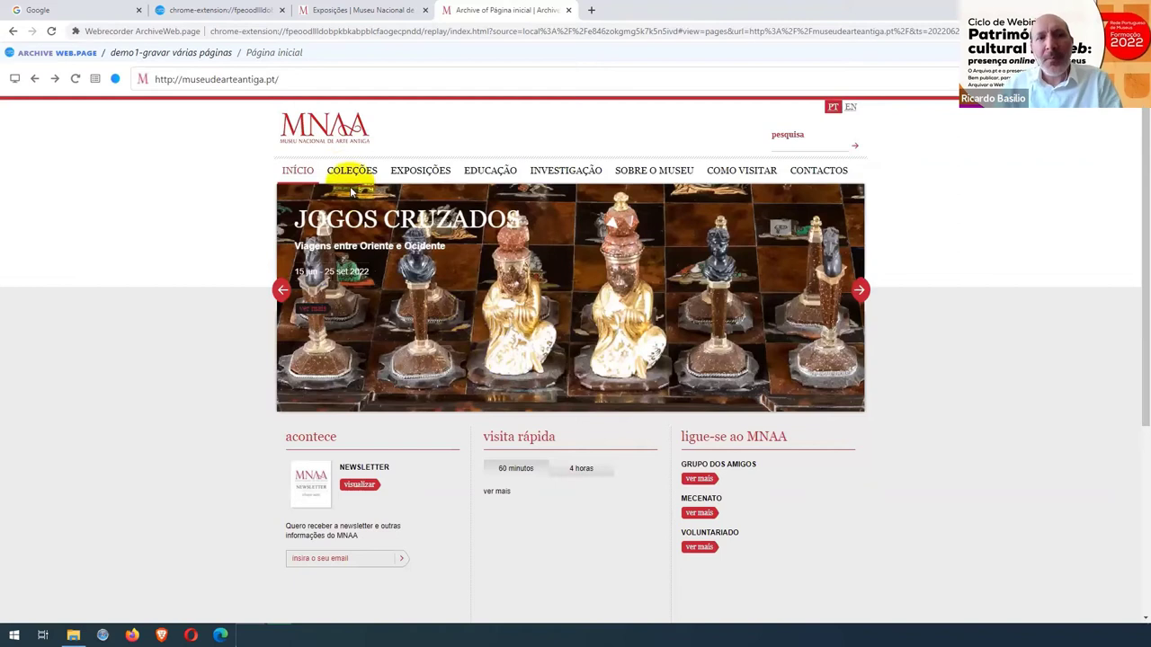
pyautogui.click(348, 179)
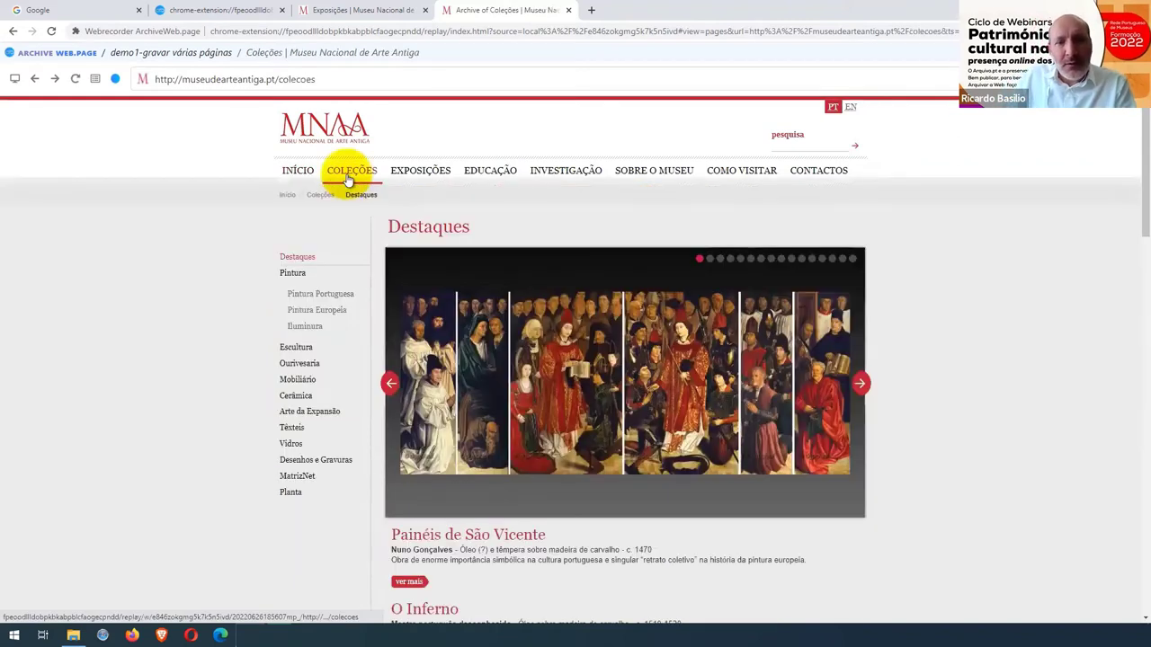
pyautogui.click(424, 176)
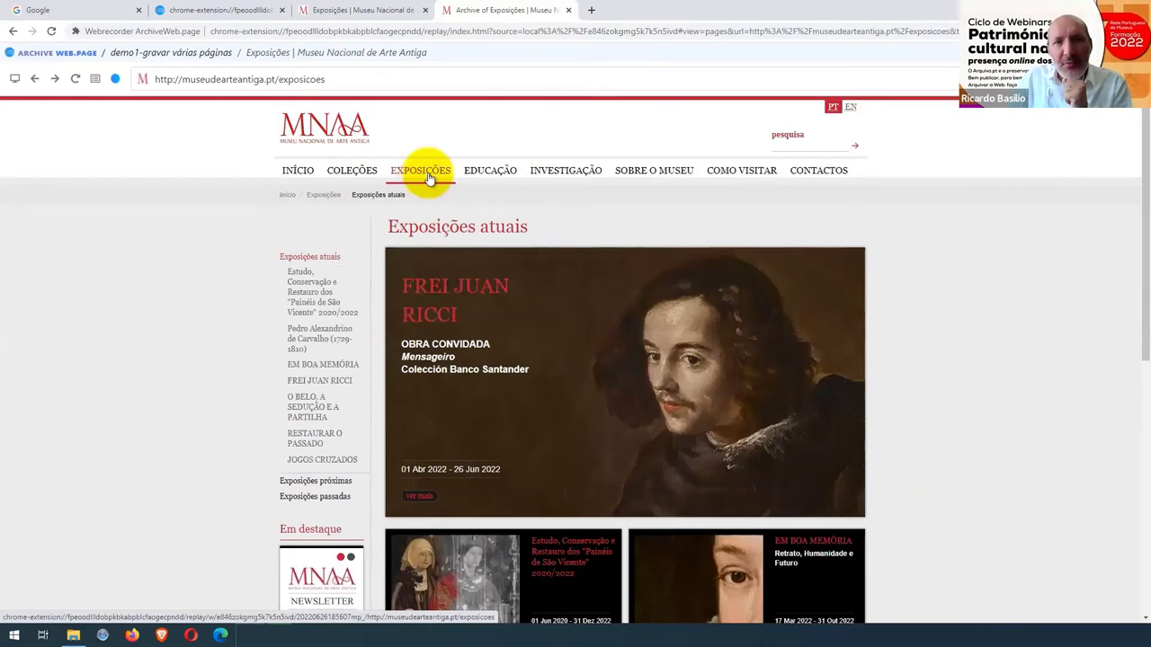
pyautogui.click(484, 177)
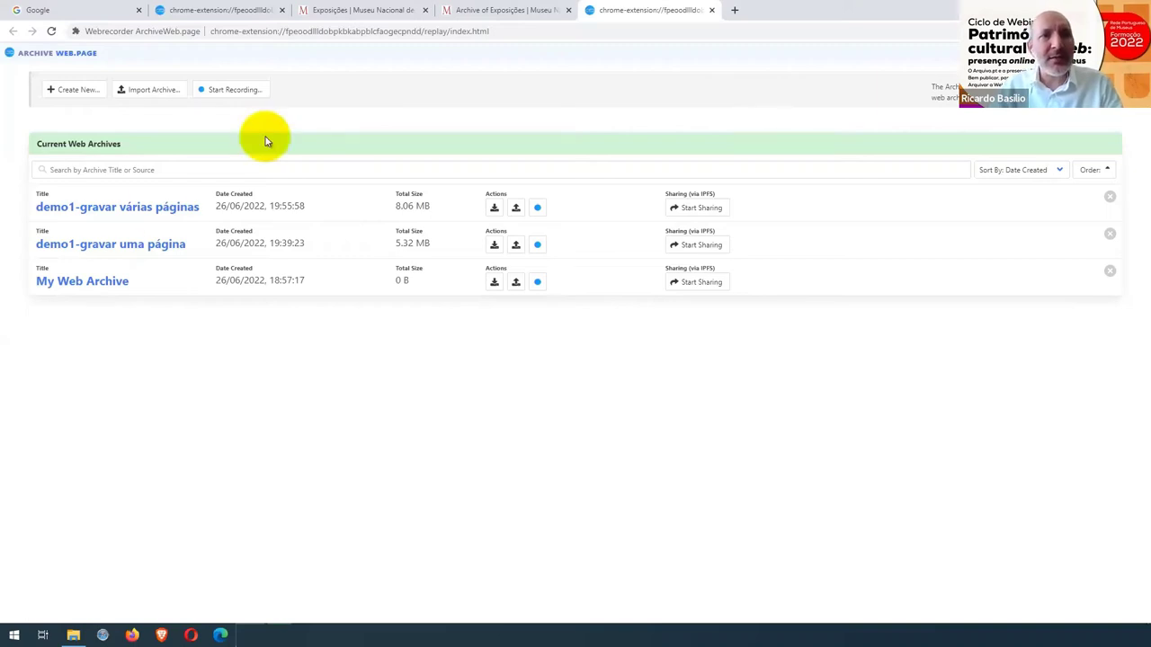
# Download all pages of the "demo1-gravar várias páginas" archive as WACZ and WARC 1.1 files into the MeuArquivoWeb folder
pyautogui.click(155, 208)
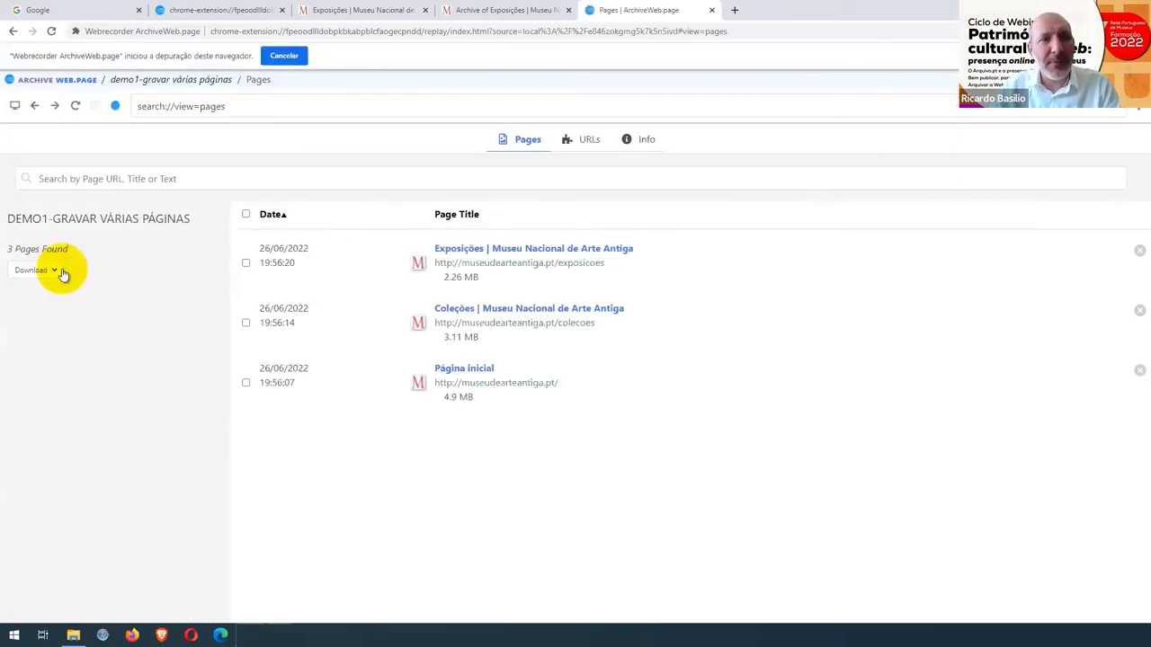
pyautogui.click(55, 272)
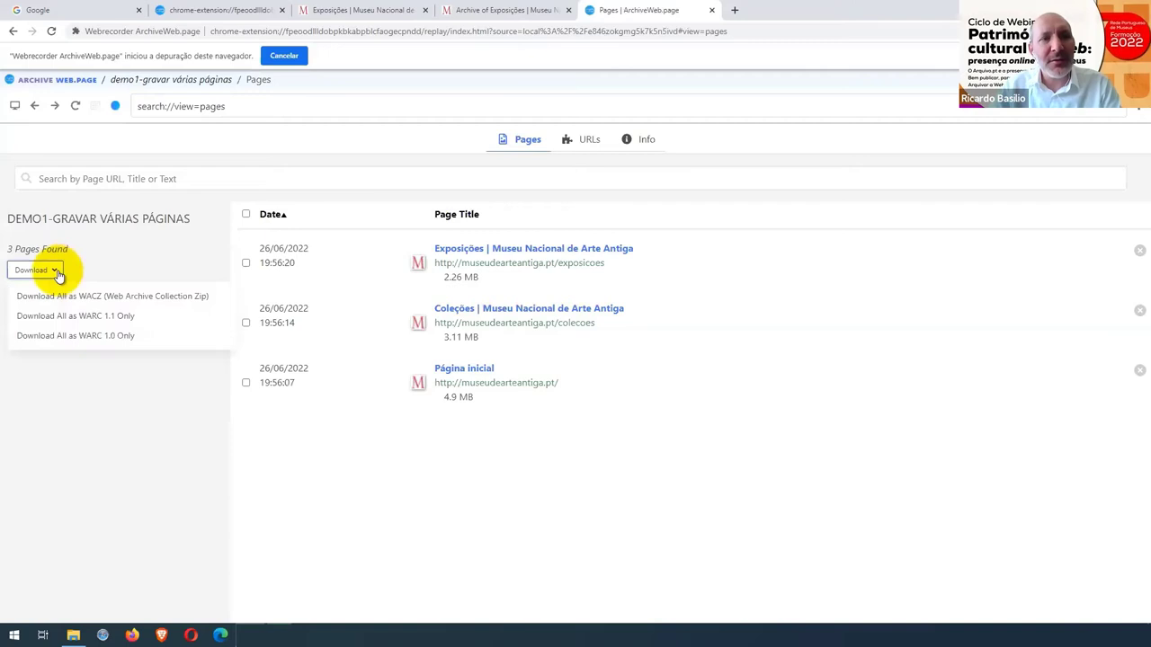
pyautogui.click(63, 297)
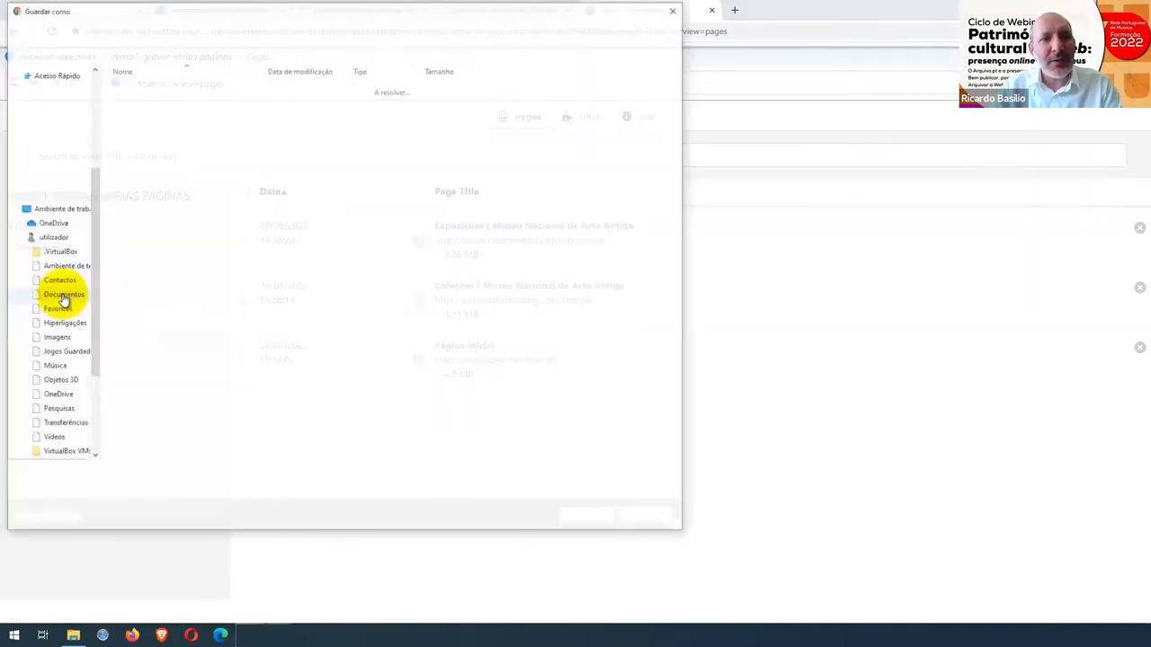
pyautogui.click(596, 518)
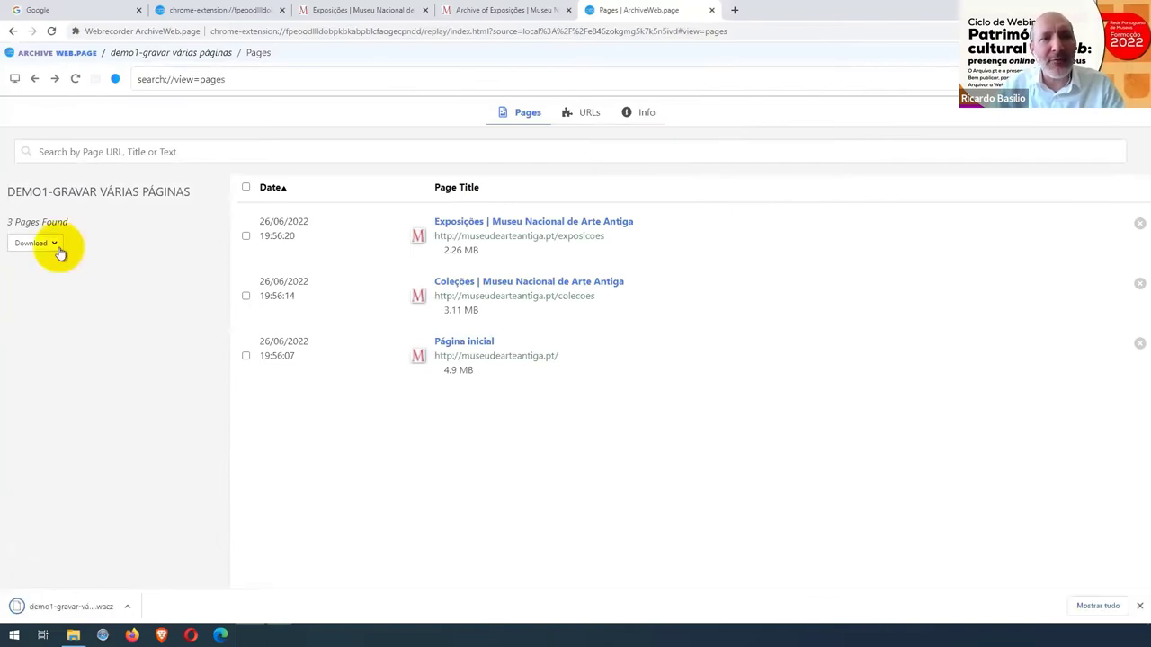
pyautogui.click(36, 242)
pyautogui.click(64, 289)
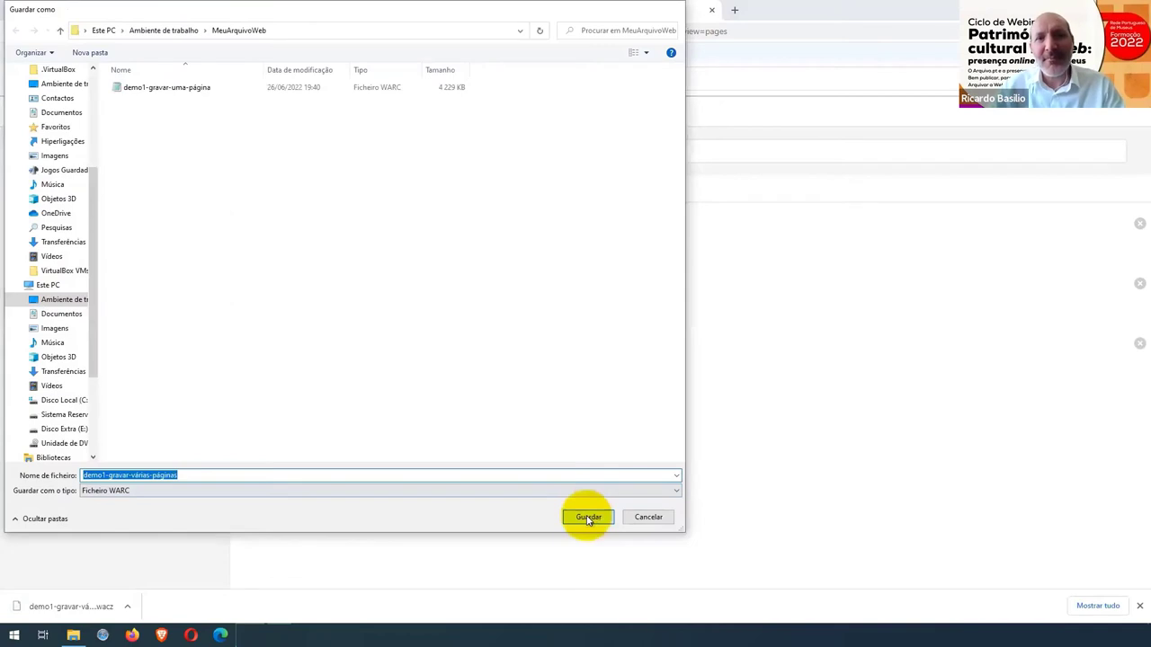
pyautogui.doubleClick(212, 387)
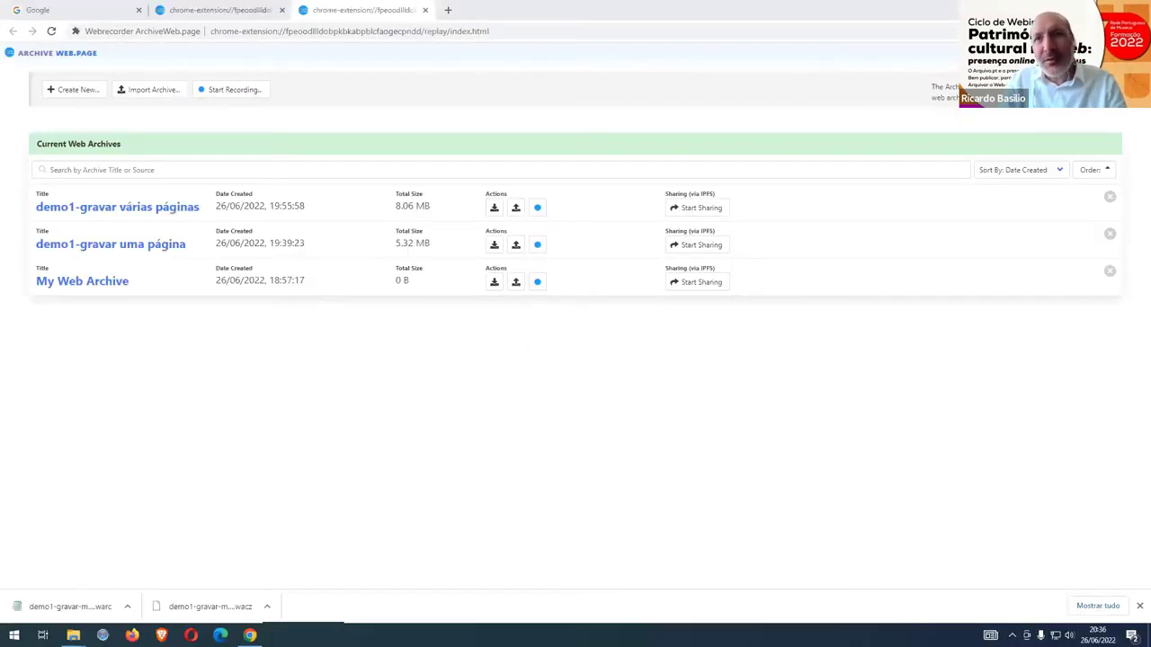
pyautogui.click(512, 359)
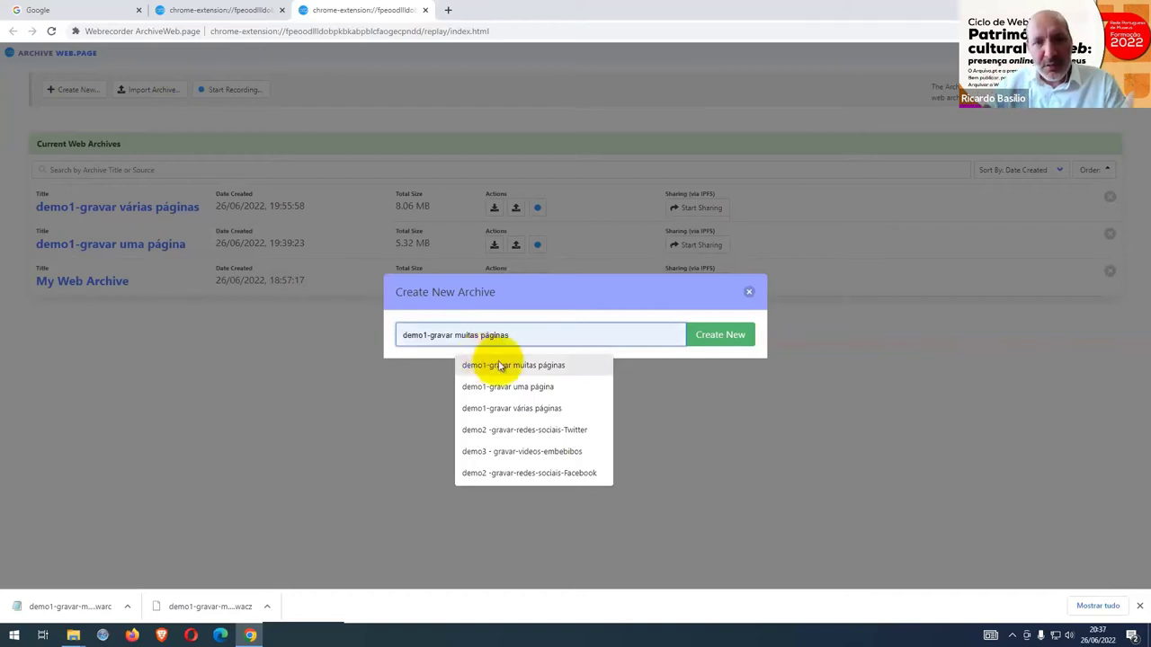
pyautogui.click(710, 337)
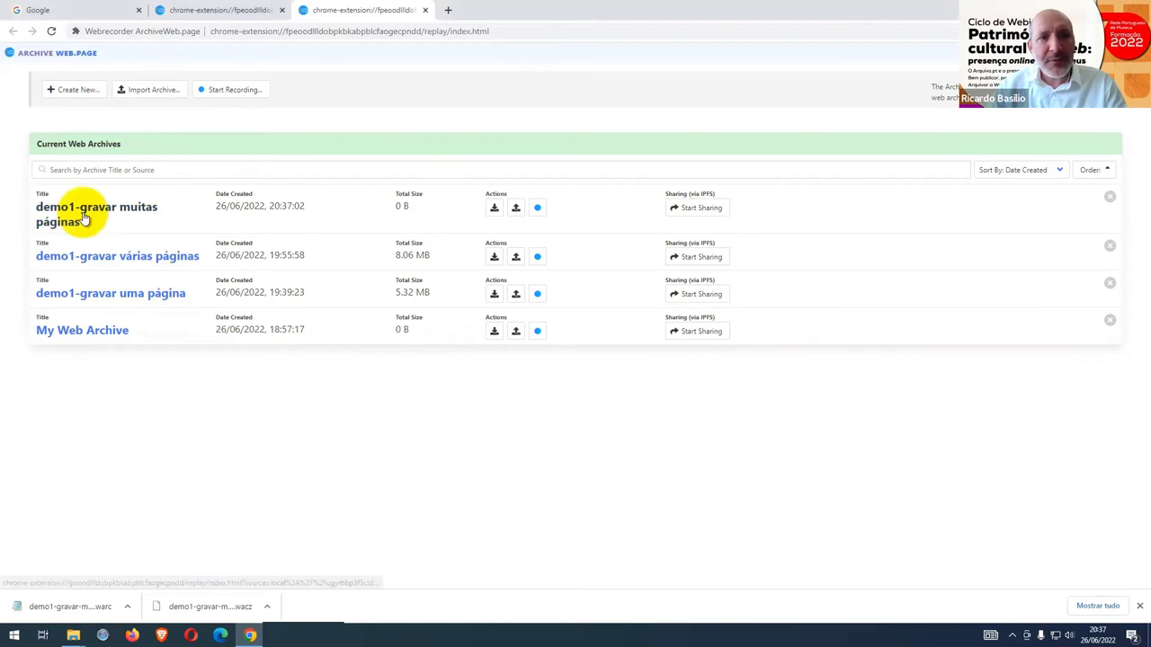
pyautogui.click(537, 209)
pyautogui.moveTo(494, 354); pyautogui.dragTo(355, 342)
pyautogui.write('http://museudearteantiga.pt/colecoes')
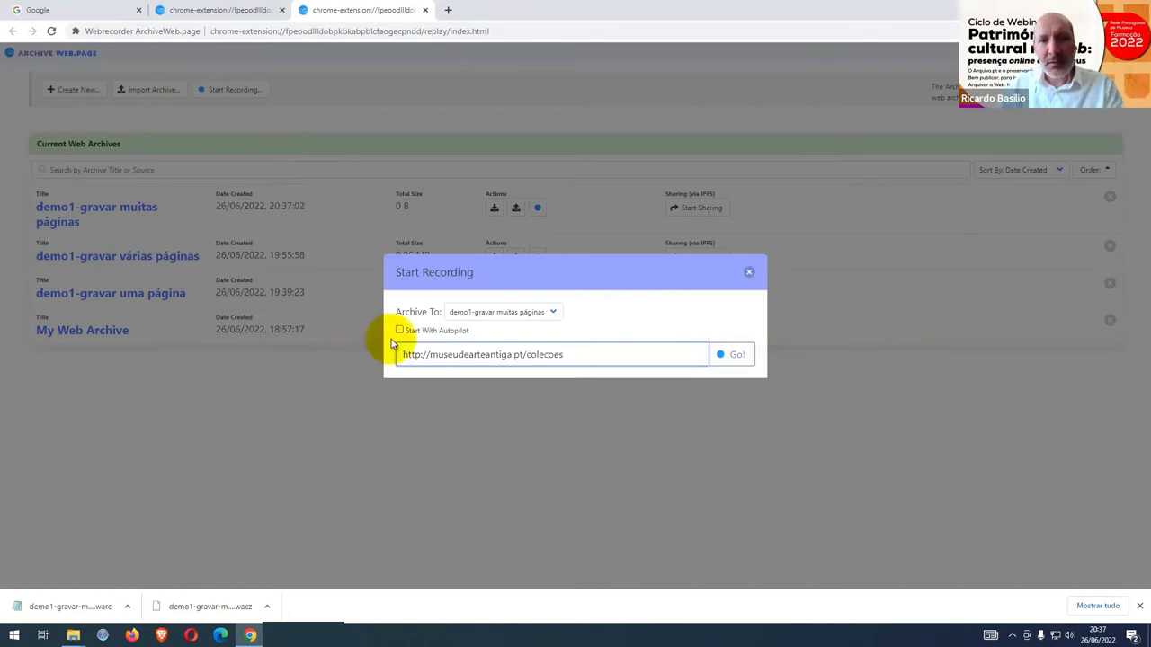
pyautogui.click(730, 356)
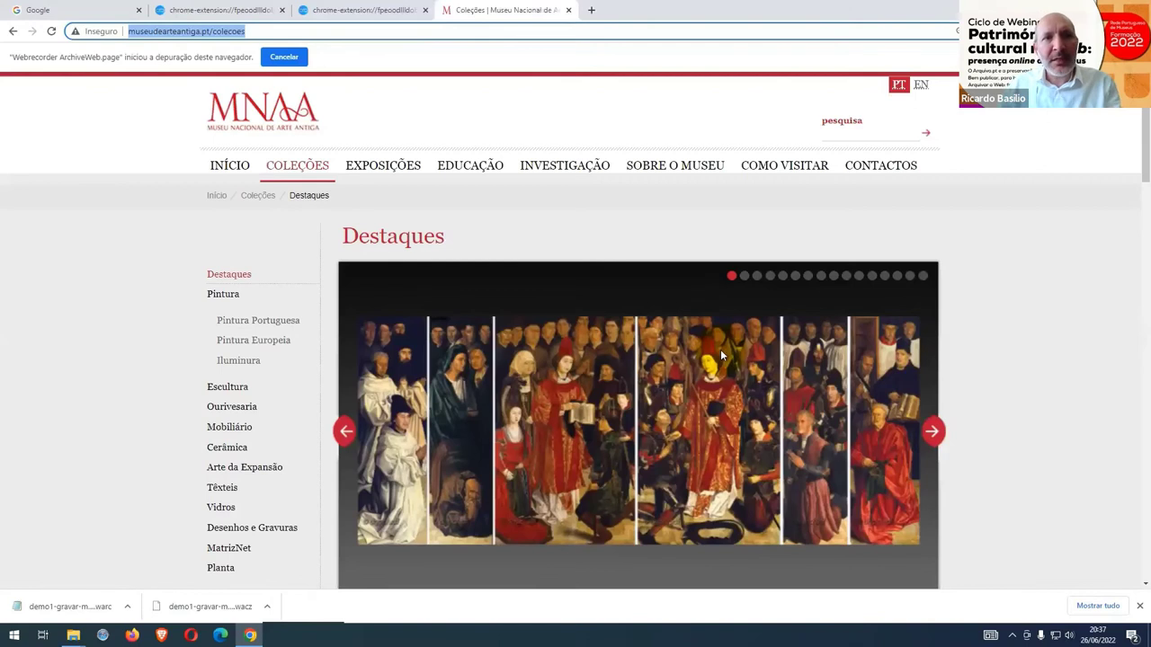
# Record the Painéis de São Vicente, O Inferno, Santo Agostinho, Salomé and São Jerónimo detail pages by opening each in a new tab
pyautogui.scroll(-2, 720, 355)
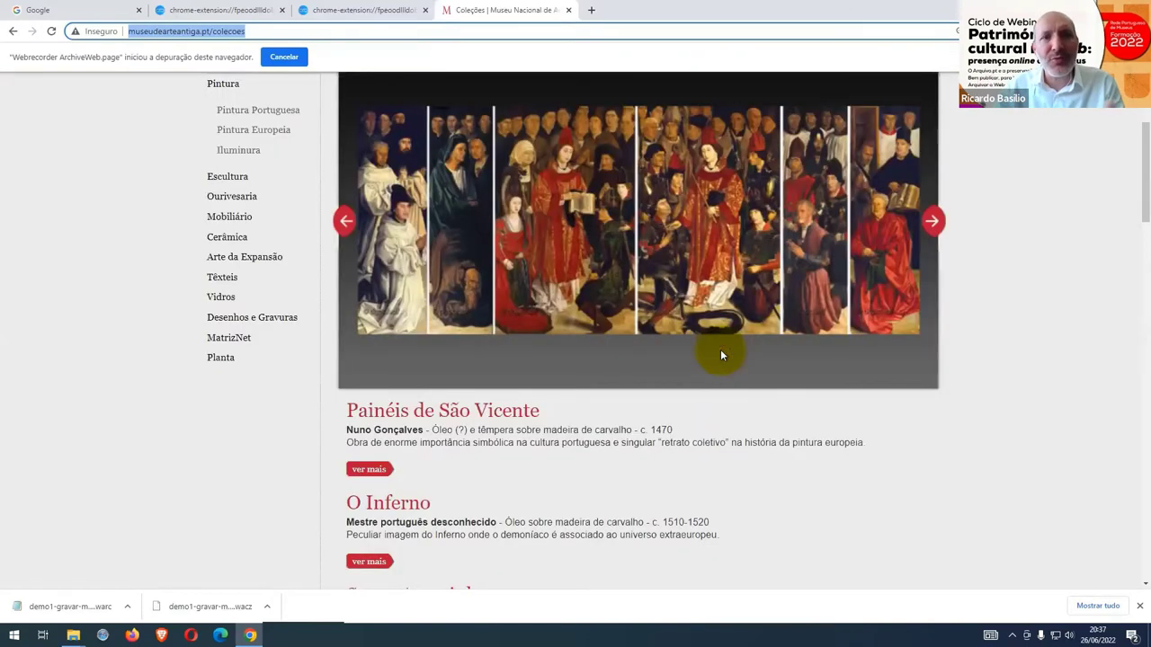
pyautogui.scroll(-3, 720, 355)
pyautogui.scroll(-1, 721, 355)
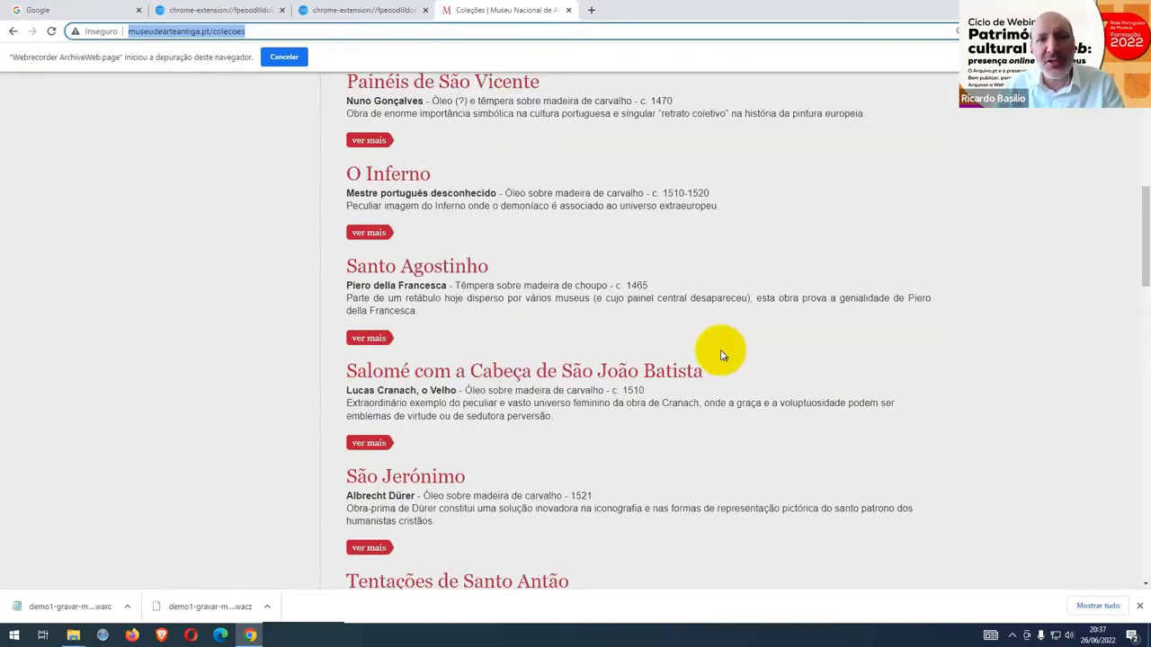
pyautogui.rightClick(376, 144)
pyautogui.click(392, 149)
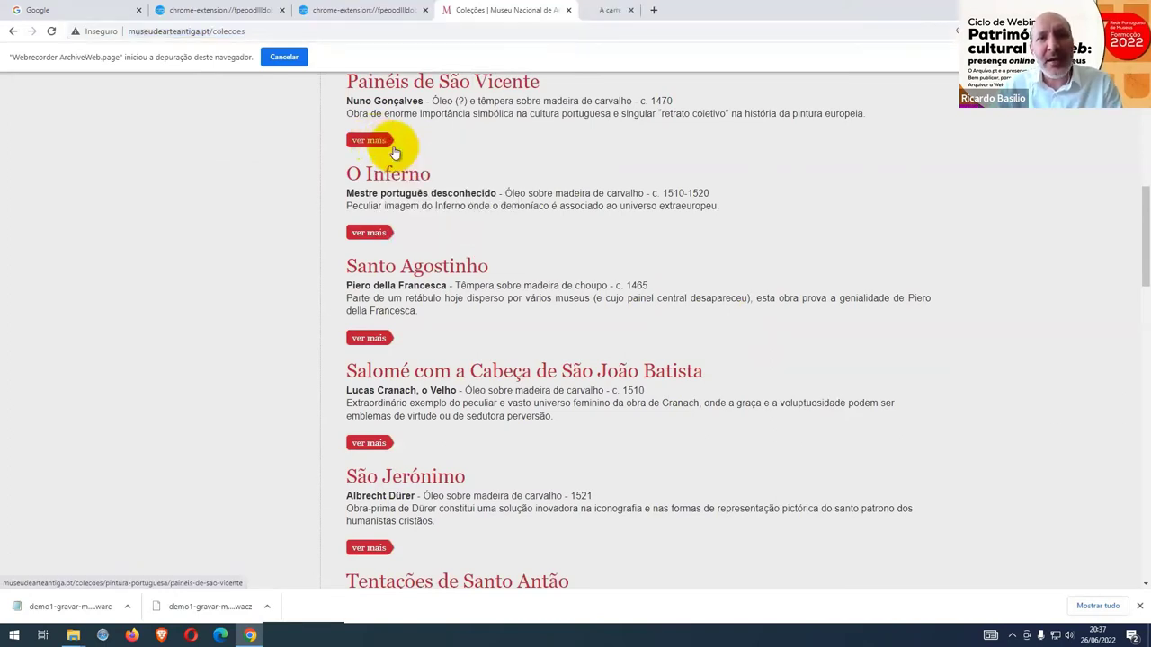
pyautogui.rightClick(376, 237)
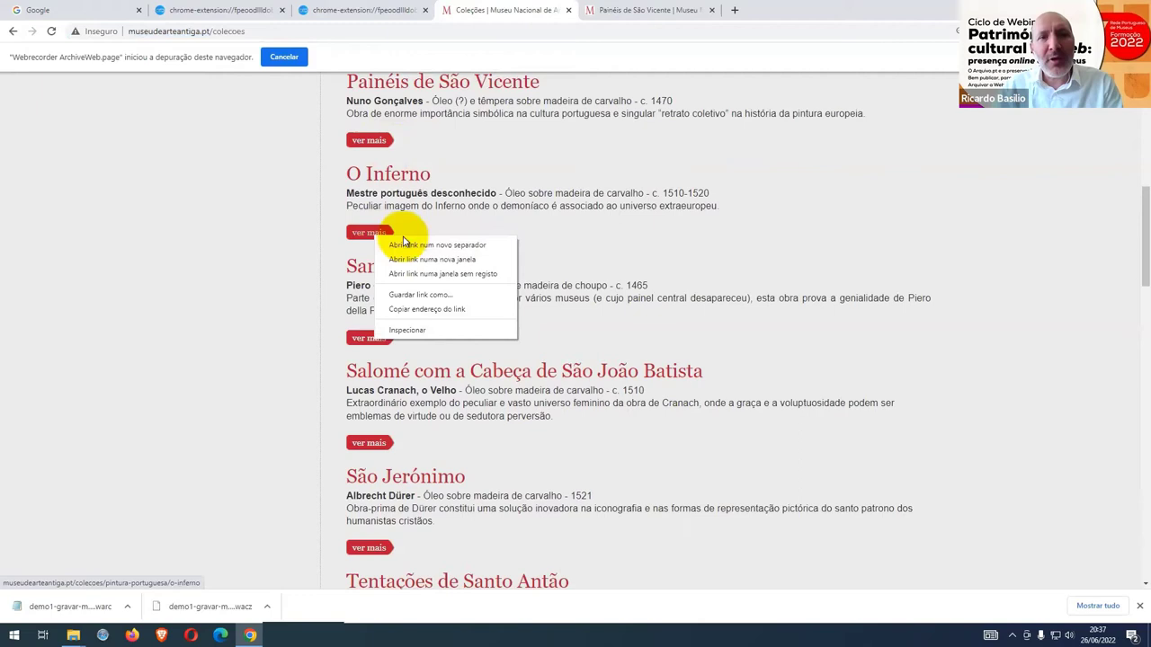
pyautogui.click(405, 245)
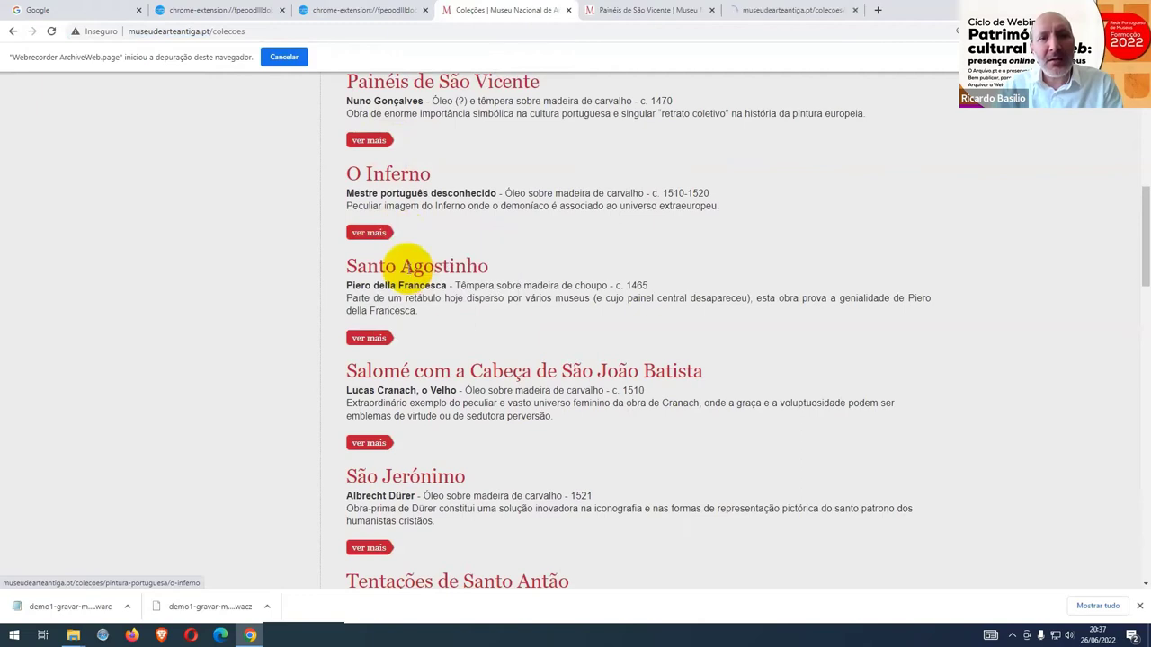
pyautogui.rightClick(380, 340)
pyautogui.click(409, 347)
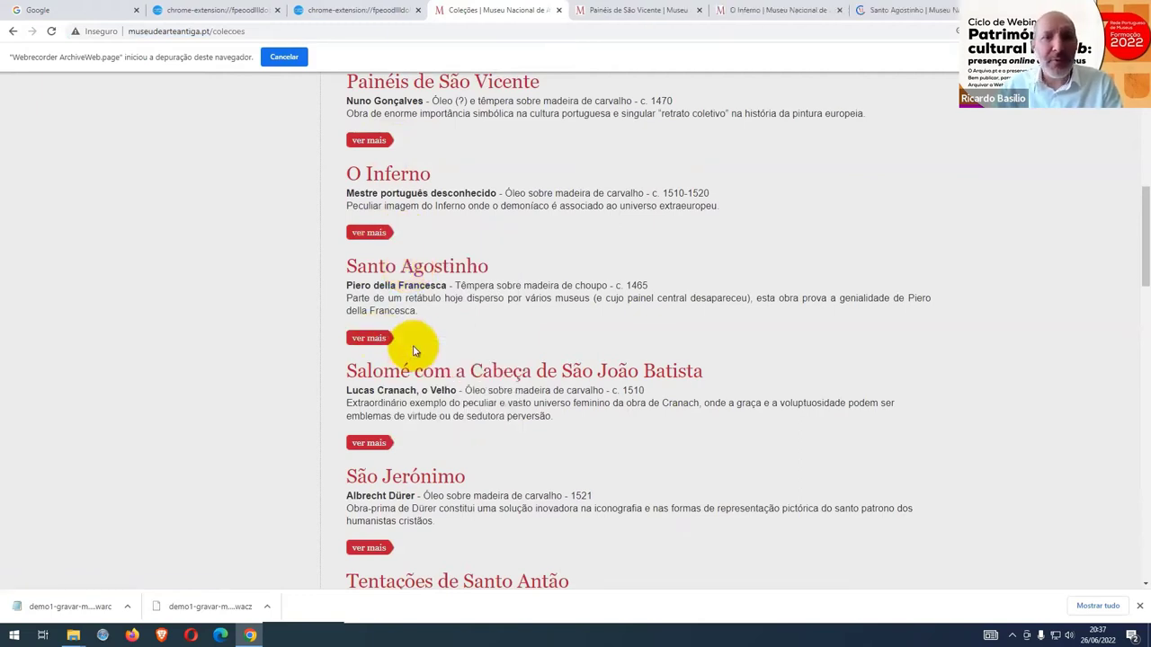
pyautogui.rightClick(385, 441)
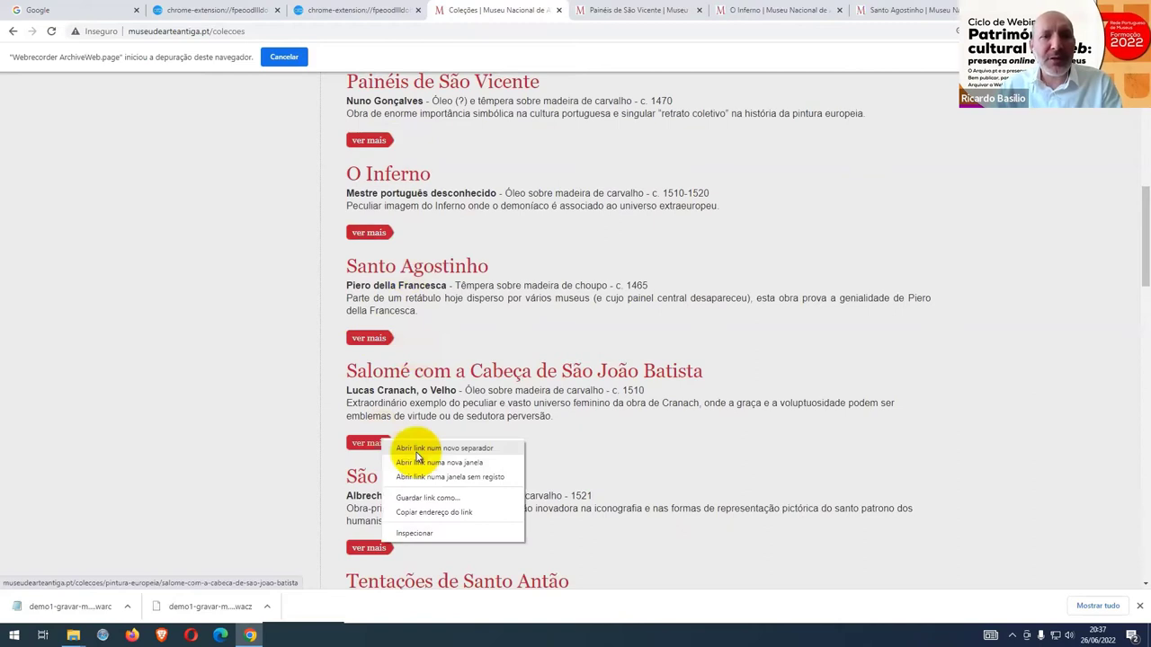
pyautogui.click(417, 450)
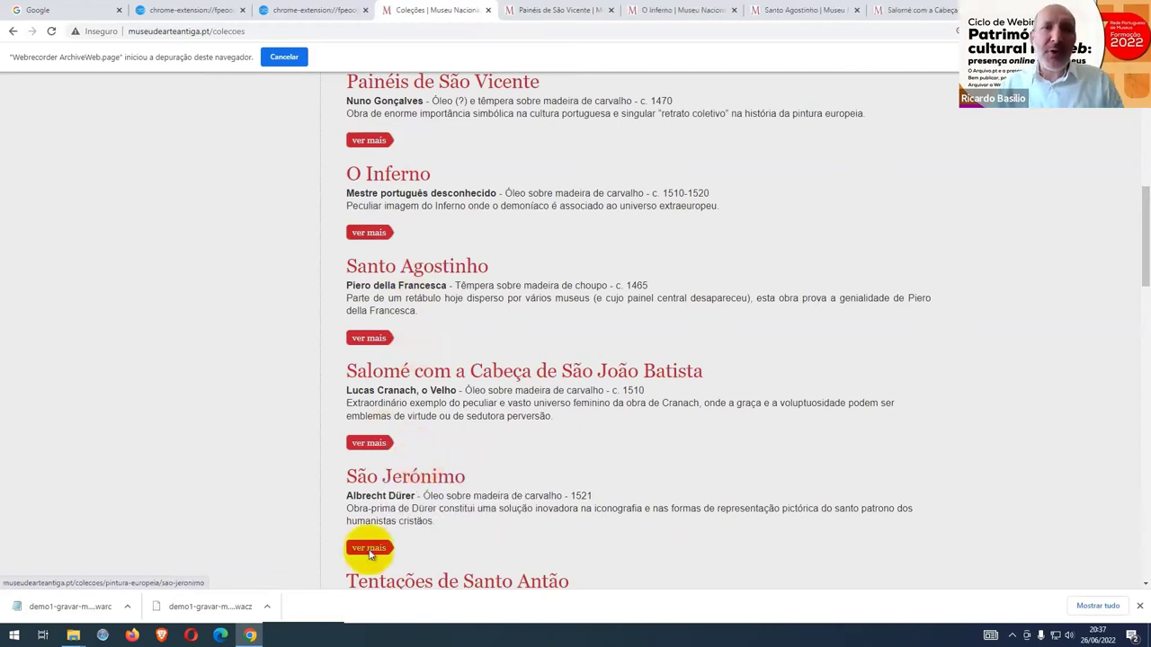
pyautogui.rightClick(376, 549)
pyautogui.click(432, 456)
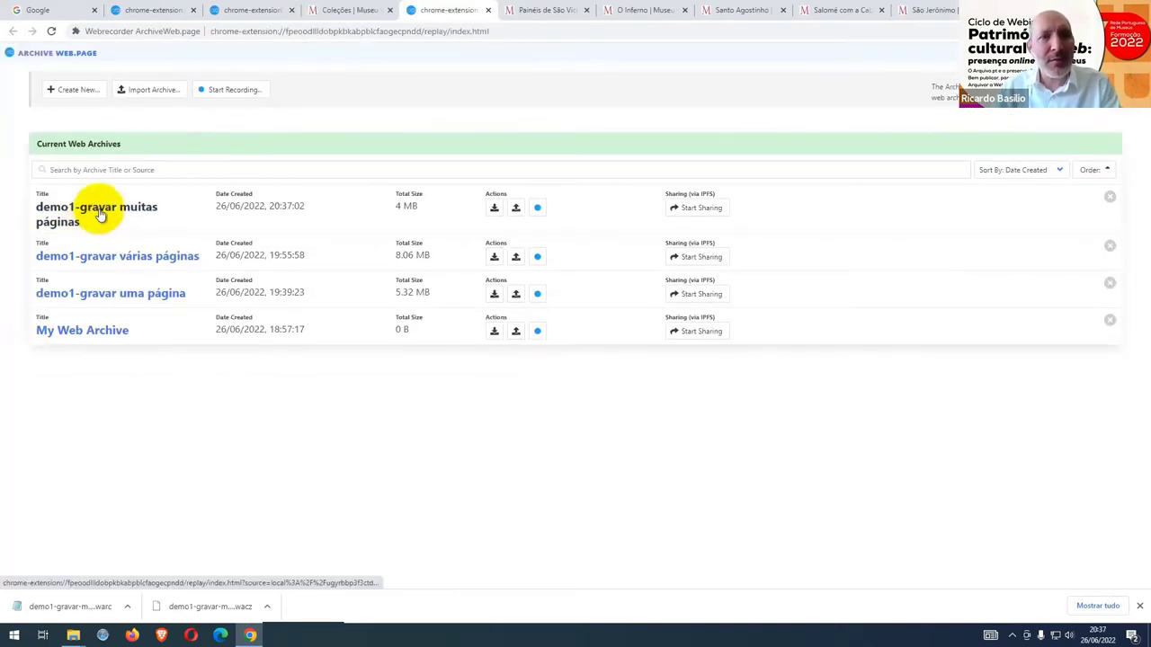
# Browse the "demo1-gravar muitas páginas" archive and replay its Coleções page, following the Painéis de São Vicente and O Inferno links
pyautogui.click(100, 214)
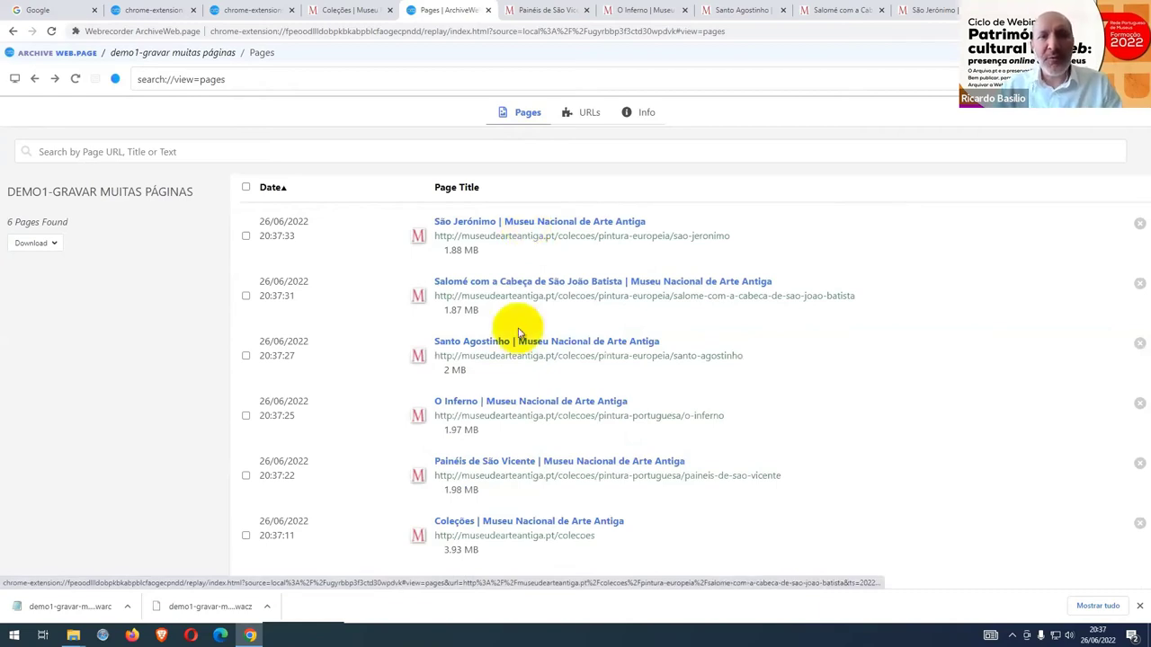
pyautogui.click(502, 523)
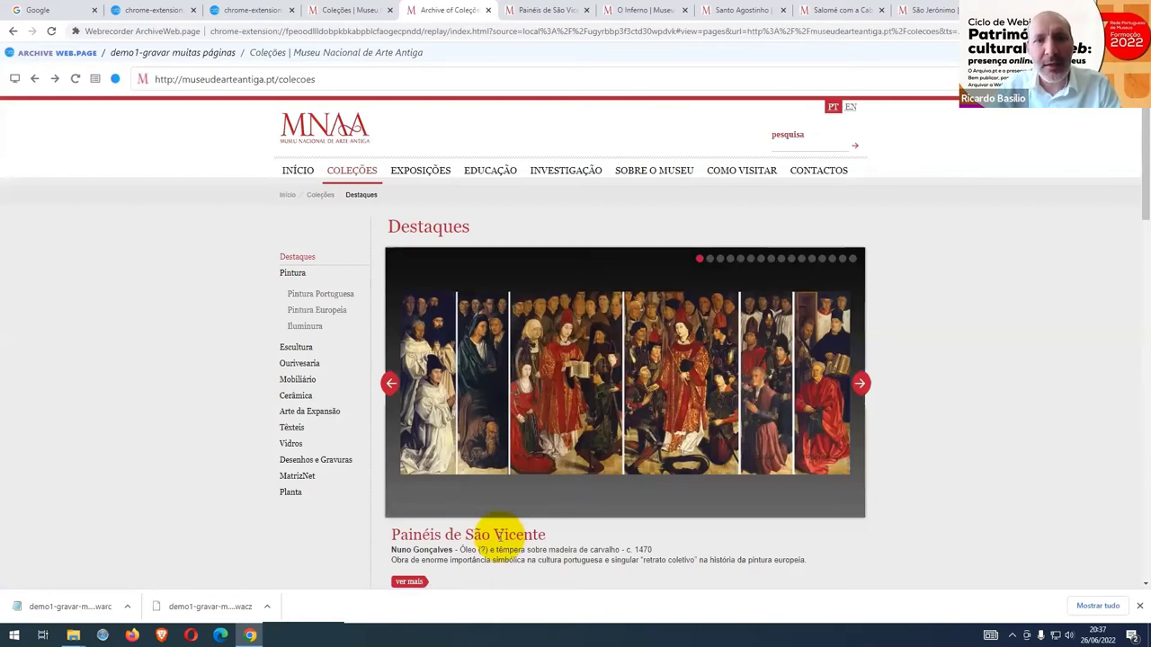
pyautogui.scroll(-5, 499, 537)
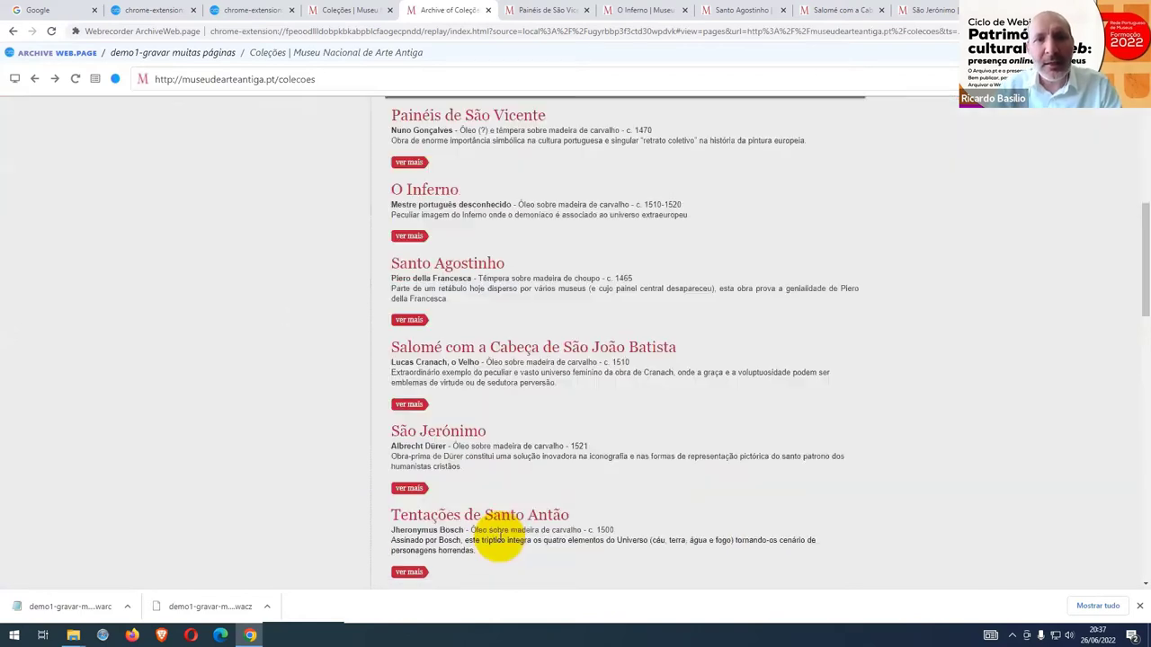
pyautogui.click(414, 163)
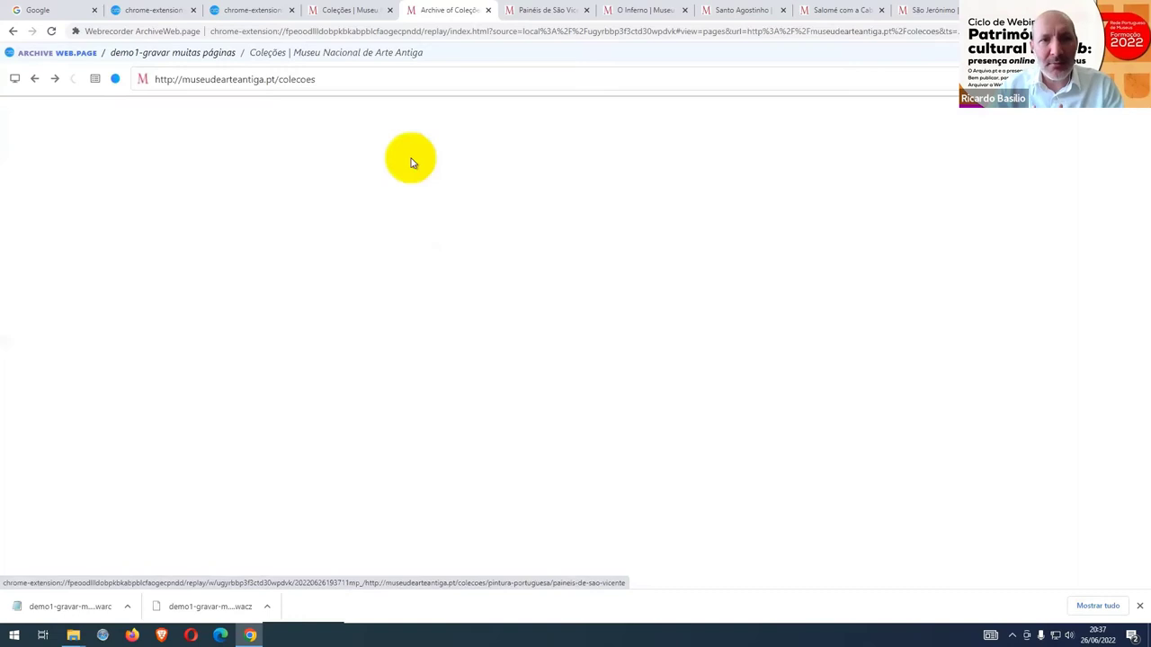
pyautogui.click(36, 79)
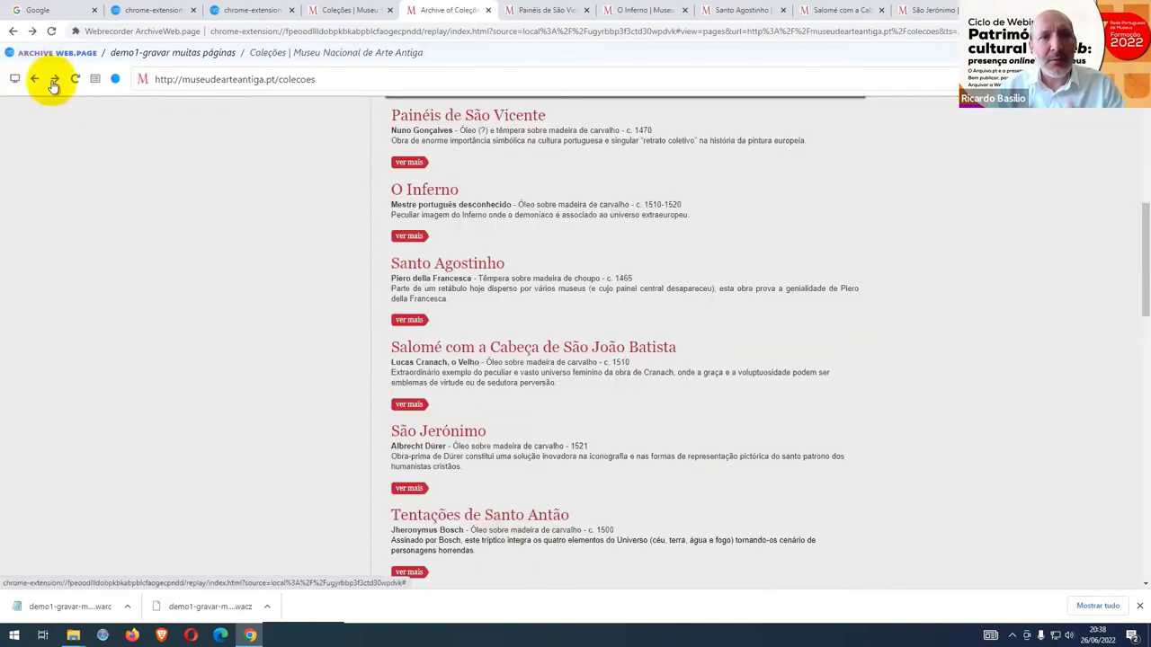
pyautogui.click(412, 239)
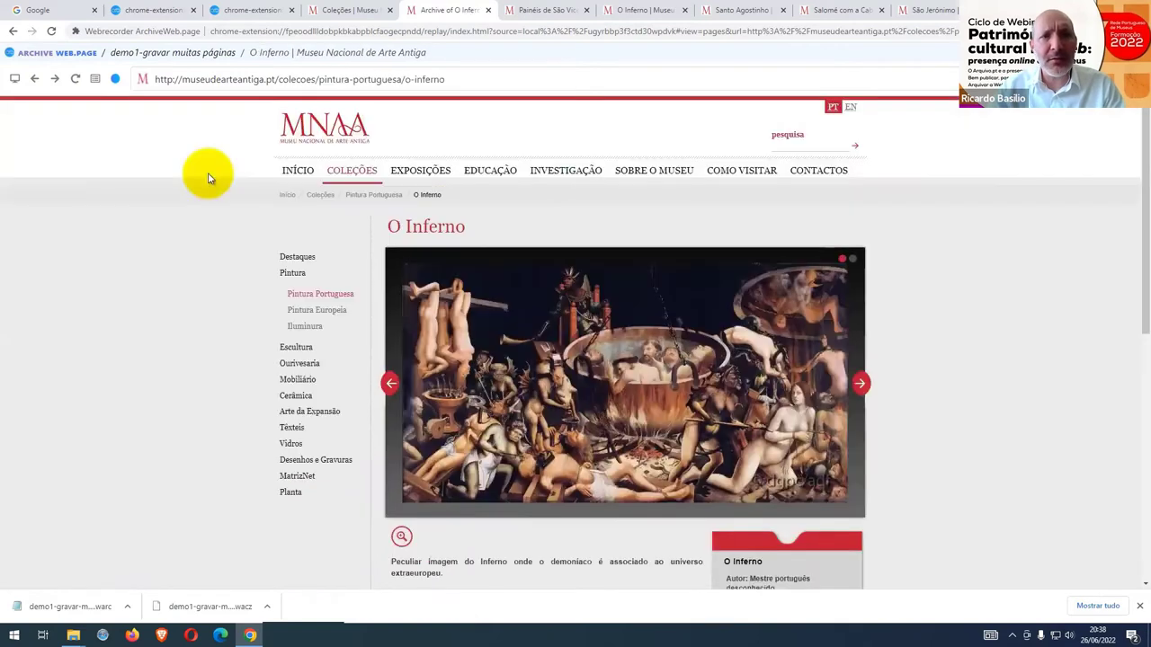
pyautogui.click(36, 80)
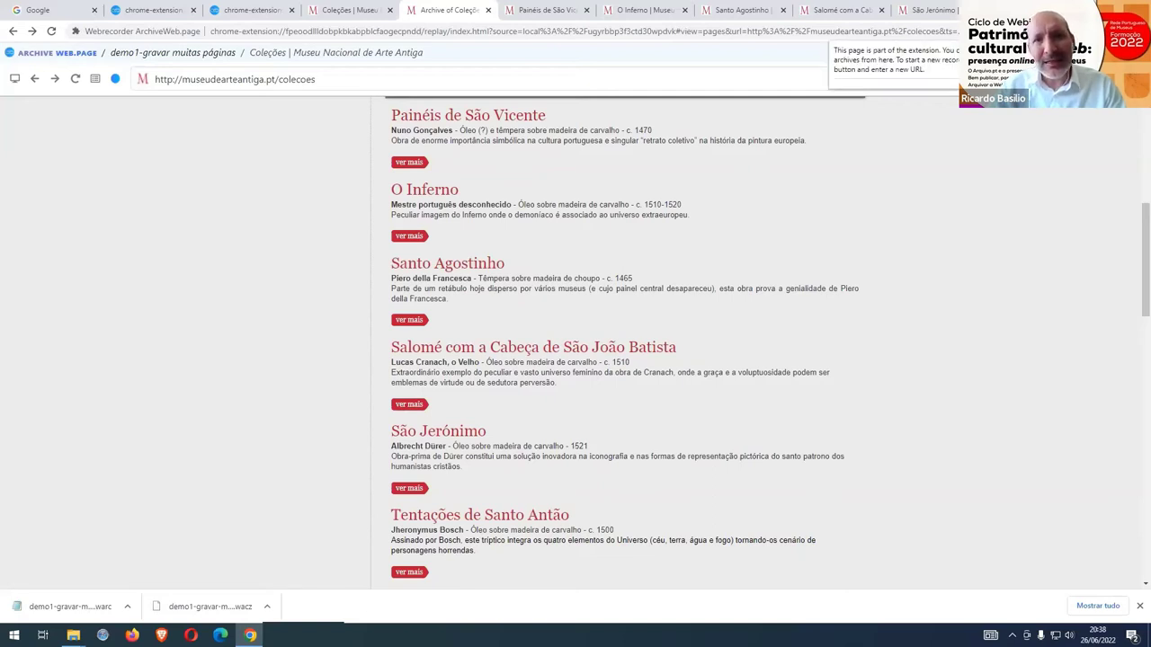
pyautogui.click(967, 52)
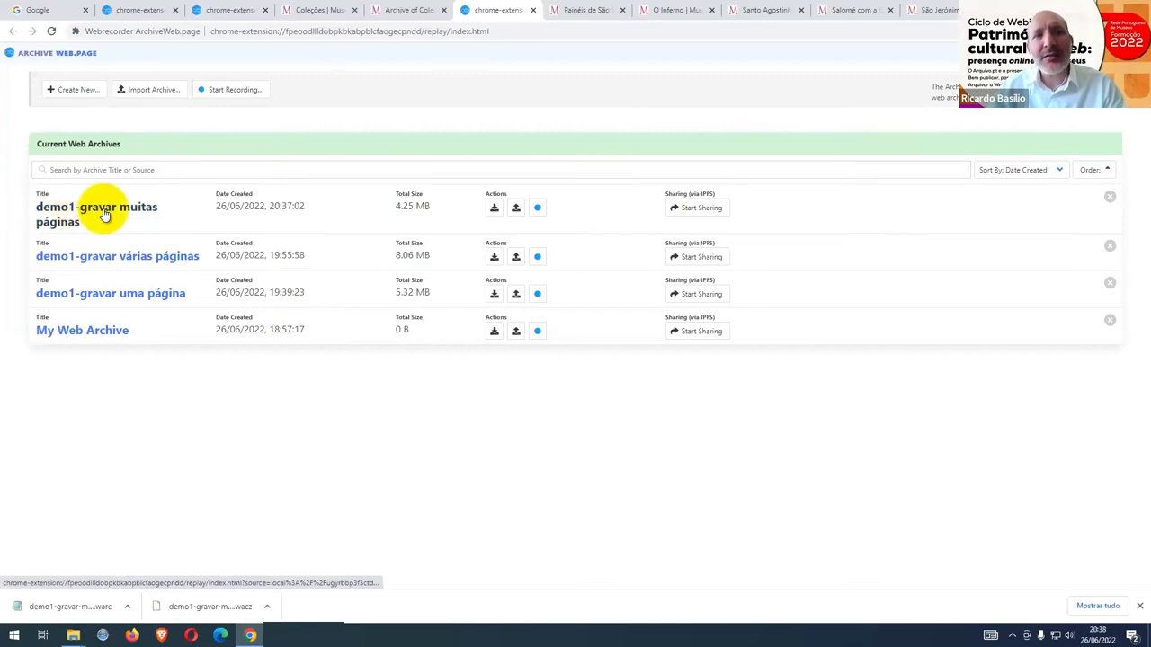
pyautogui.click(537, 208)
pyautogui.click(496, 357)
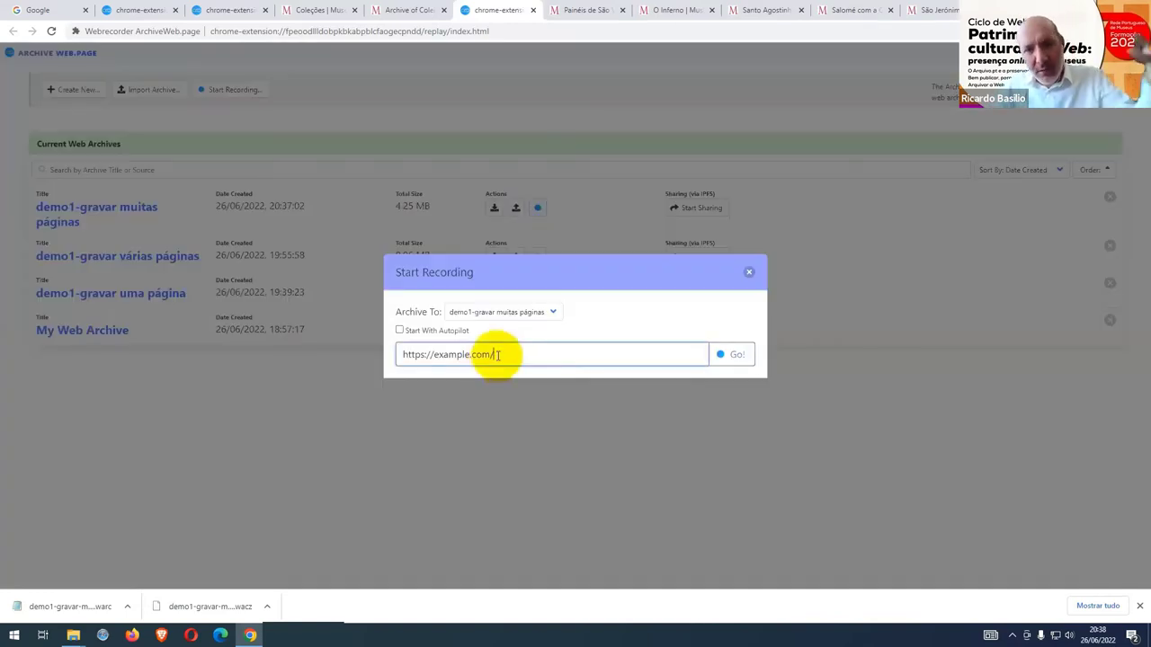
pyautogui.hotkey('ctrl', 'a')
pyautogui.write('http://museudearteantiga.pt/colecoes')
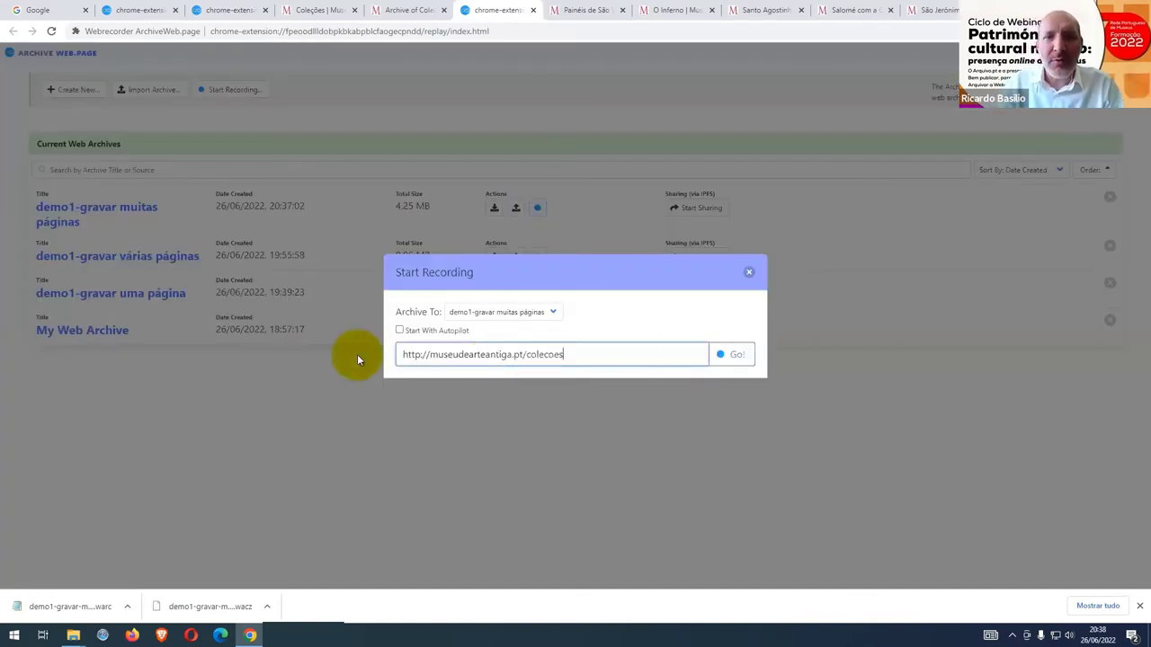
pyautogui.click(738, 356)
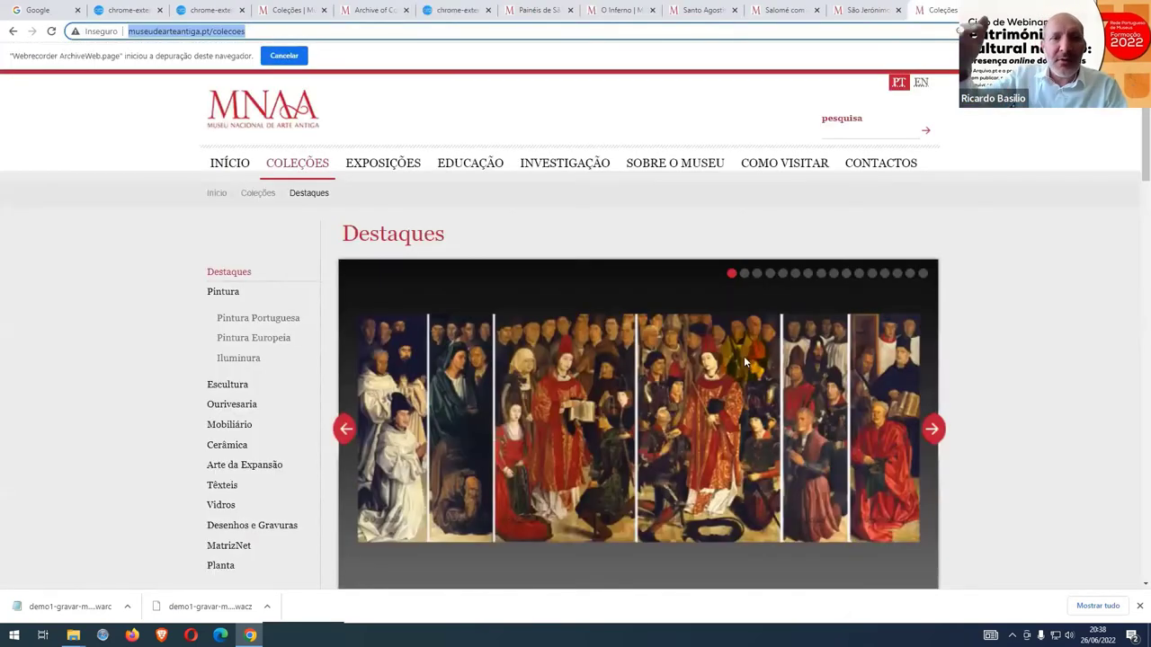
# Record the Tentações de Santo Antão and São Leonardo detail pages by opening each in a new tab
pyautogui.scroll(-3, 745, 361)
pyautogui.scroll(-3, 743, 356)
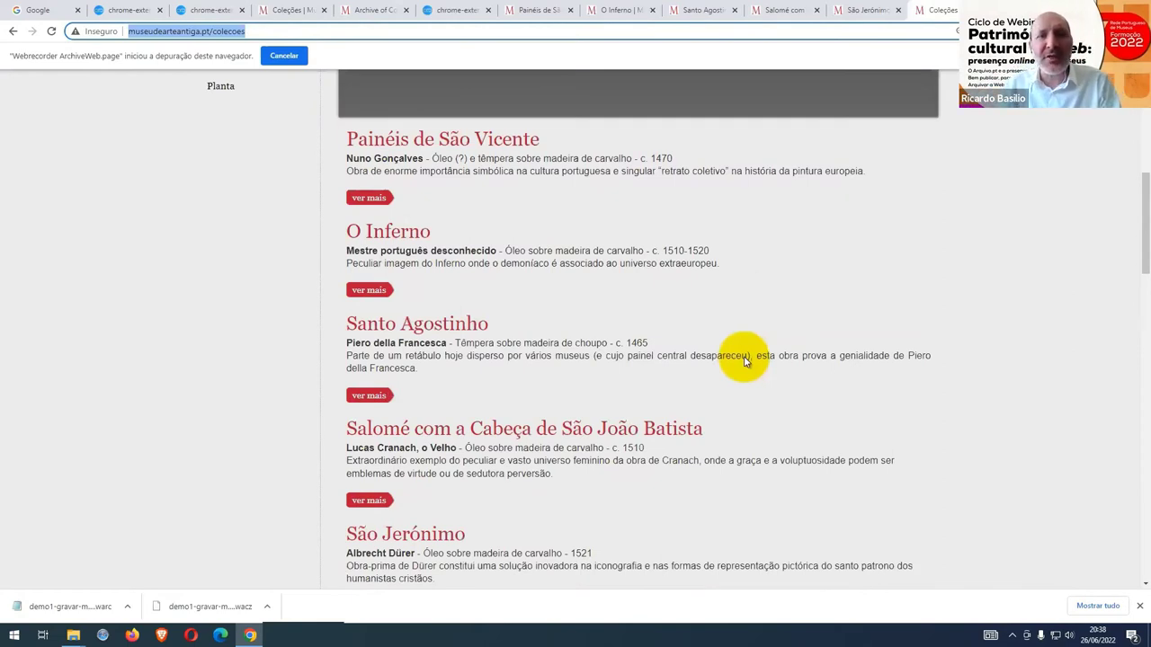
pyautogui.scroll(-4, 745, 361)
pyautogui.scroll(-1, 745, 361)
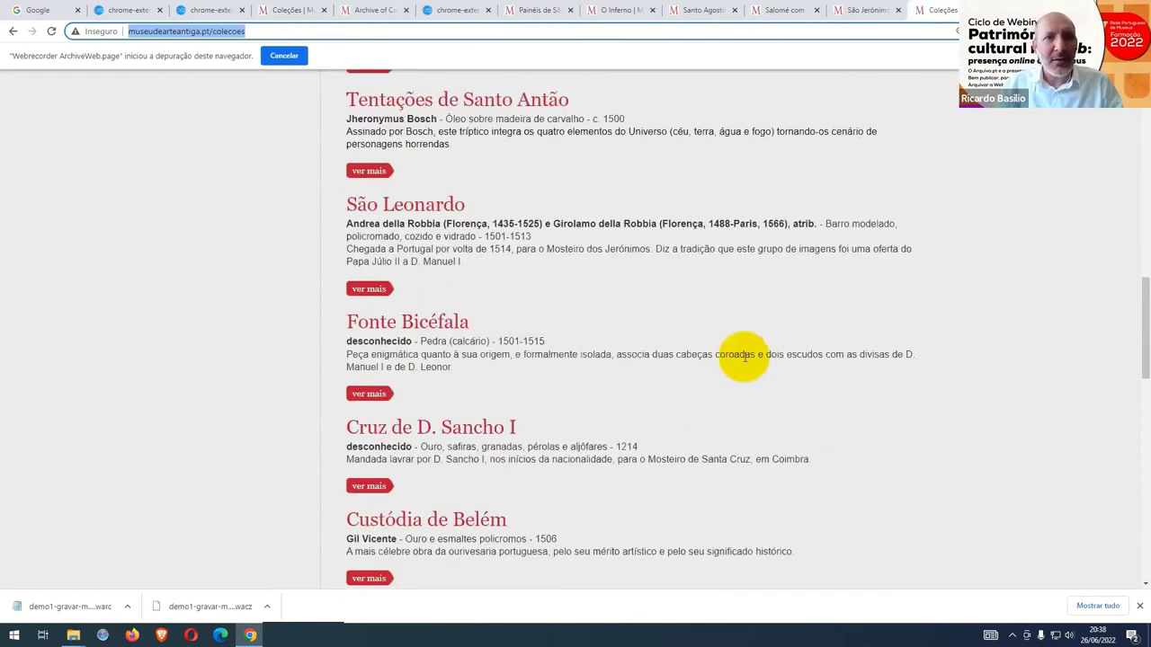
pyautogui.click(391, 180)
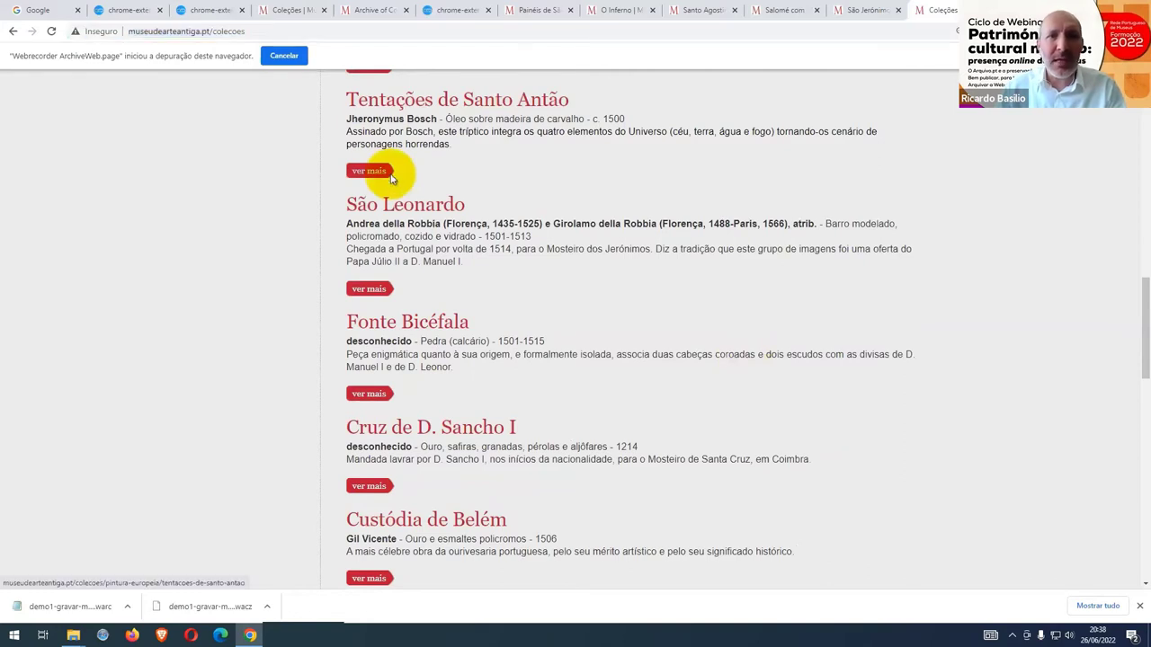
pyautogui.rightClick(393, 179)
pyautogui.click(418, 185)
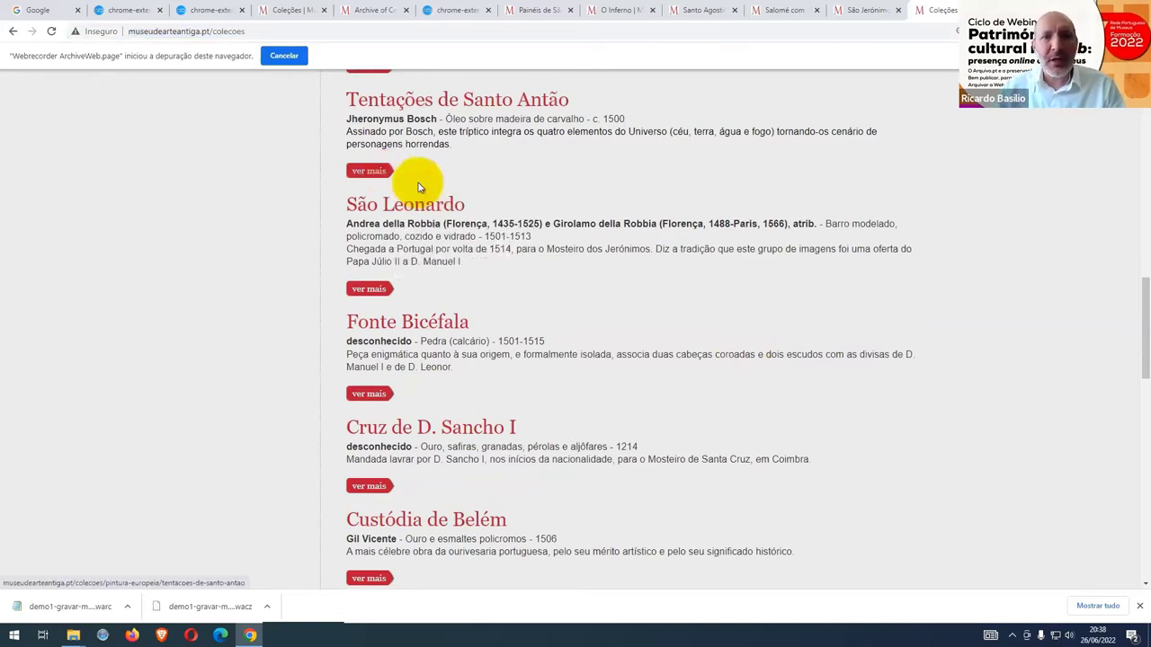
pyautogui.rightClick(386, 292)
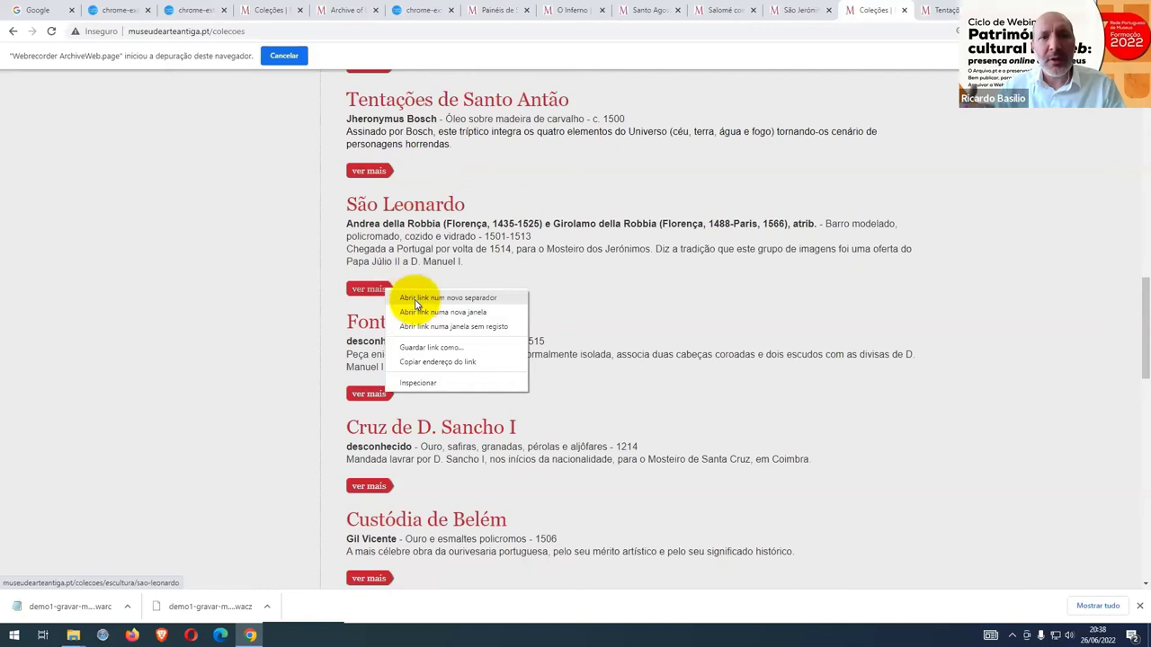
pyautogui.click(415, 300)
# Record the Fonte Bicéfala, Cruz de D. Sancho I and Custódia de Belém detail pages by opening each in a new tab
pyautogui.rightClick(389, 399)
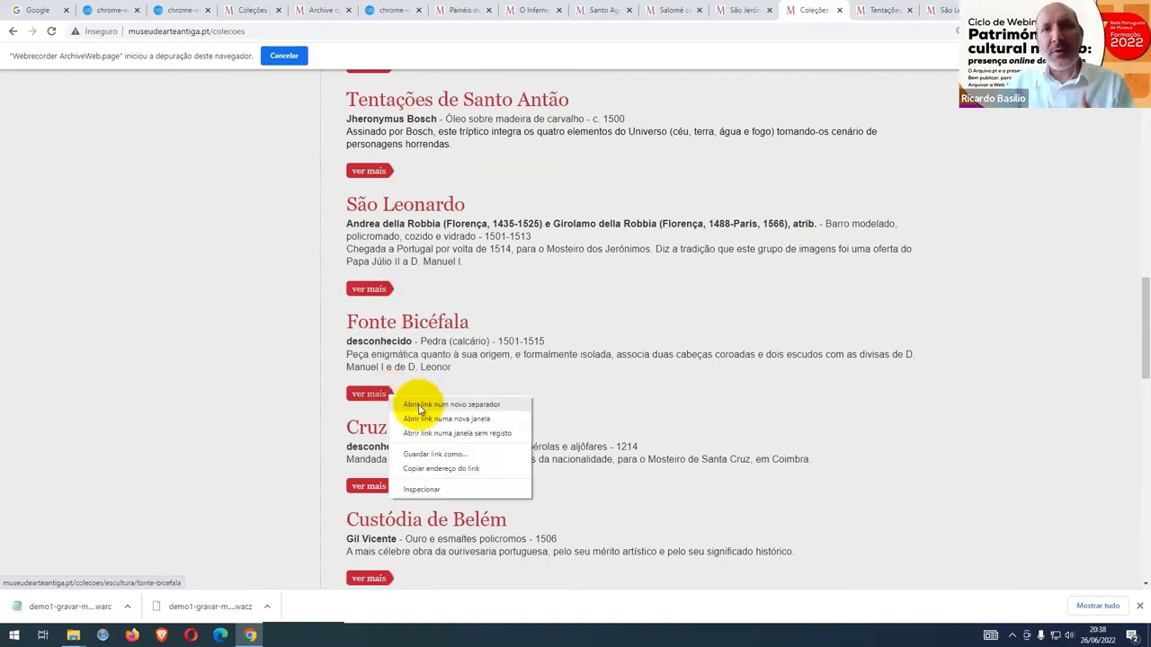
pyautogui.click(418, 406)
pyautogui.rightClick(387, 488)
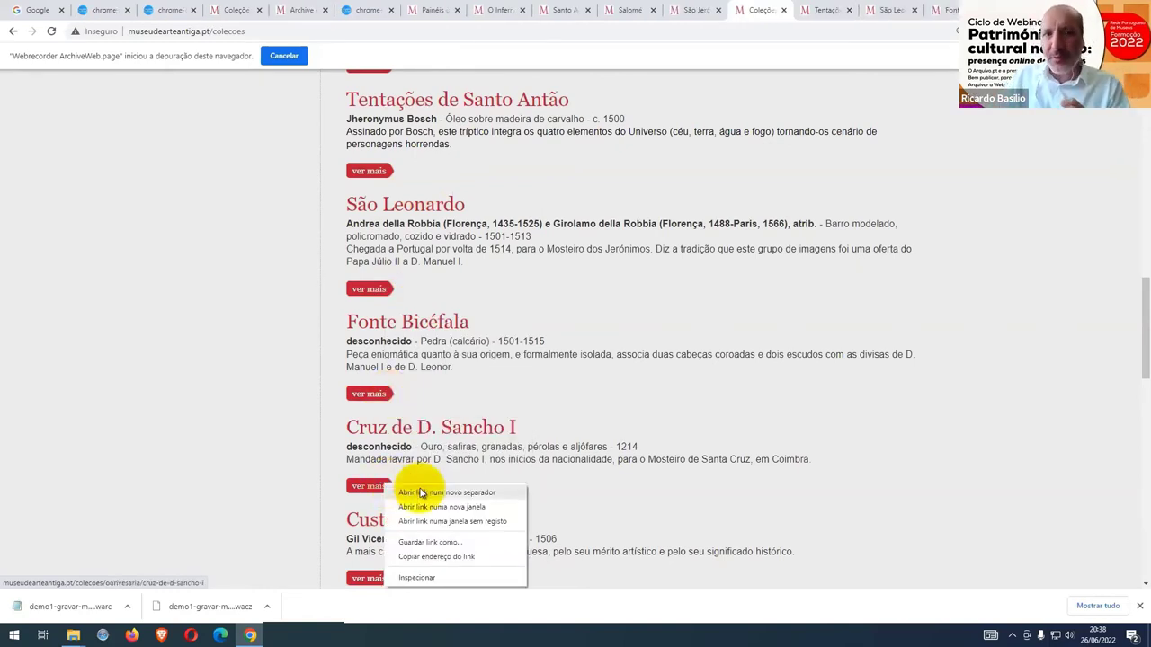
pyautogui.click(420, 493)
pyautogui.rightClick(382, 579)
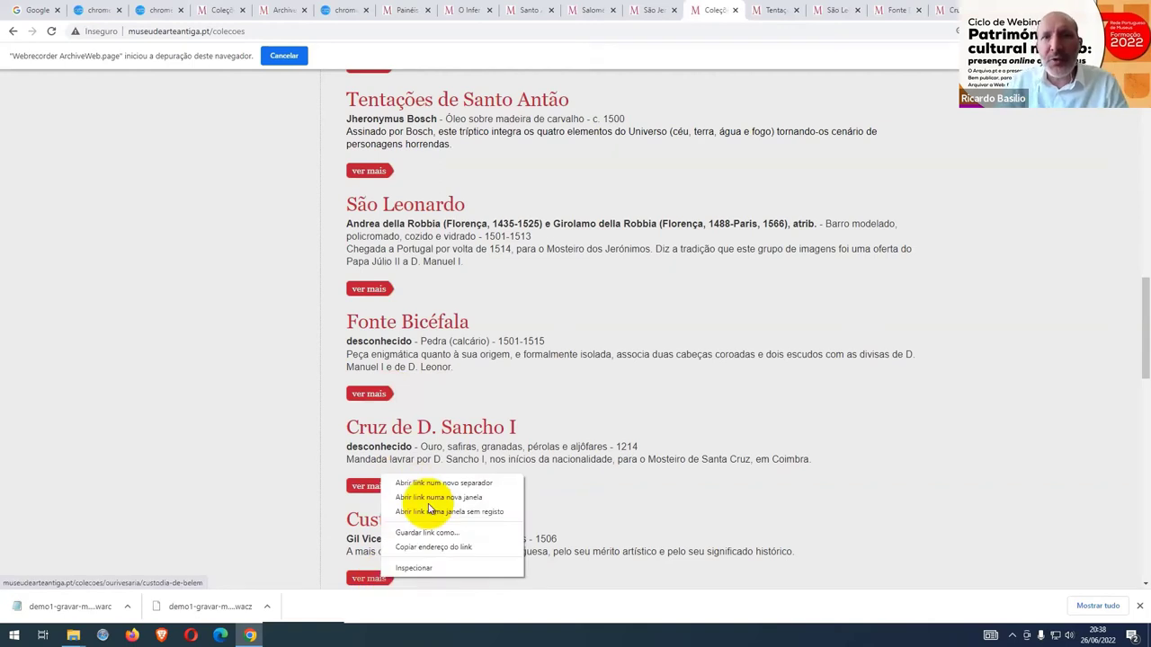
pyautogui.click(436, 486)
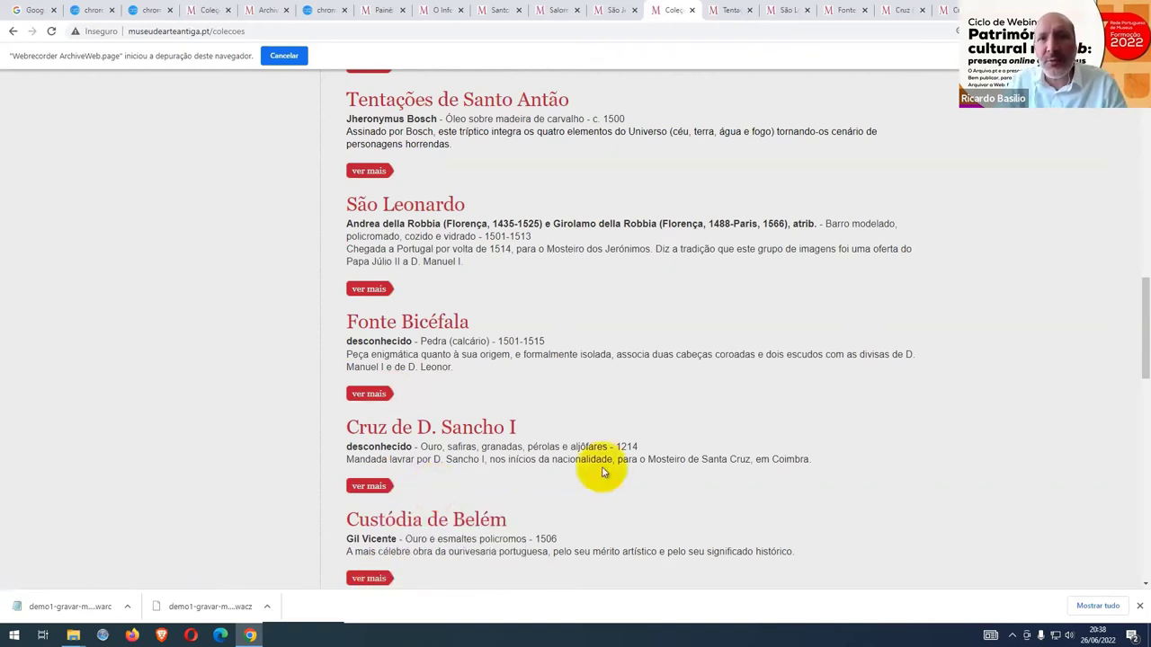
# Browse the "demo1-gravar muitas páginas" archive and examine its list of recorded pages
pyautogui.click(1060, 30)
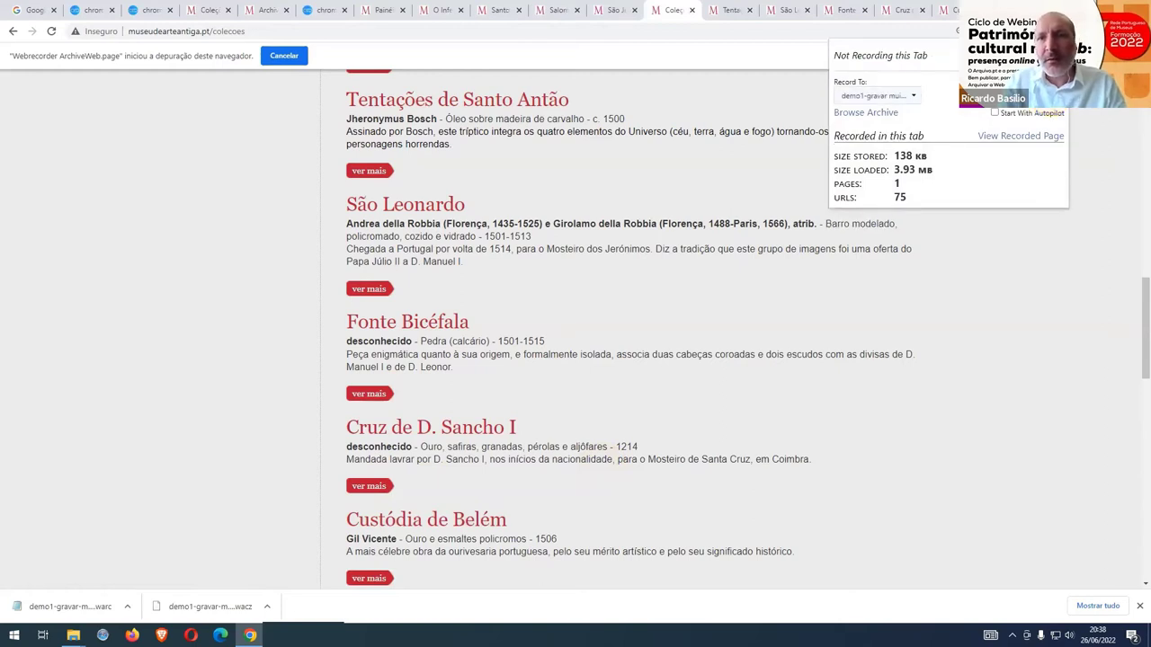
pyautogui.click(865, 113)
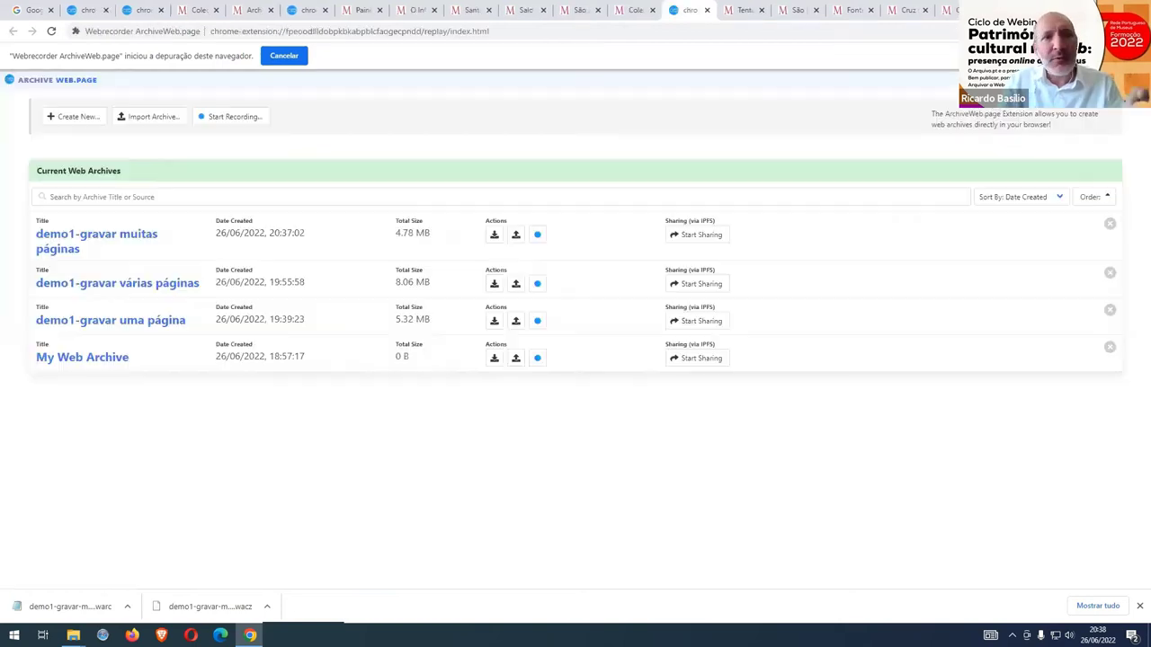
pyautogui.click(103, 239)
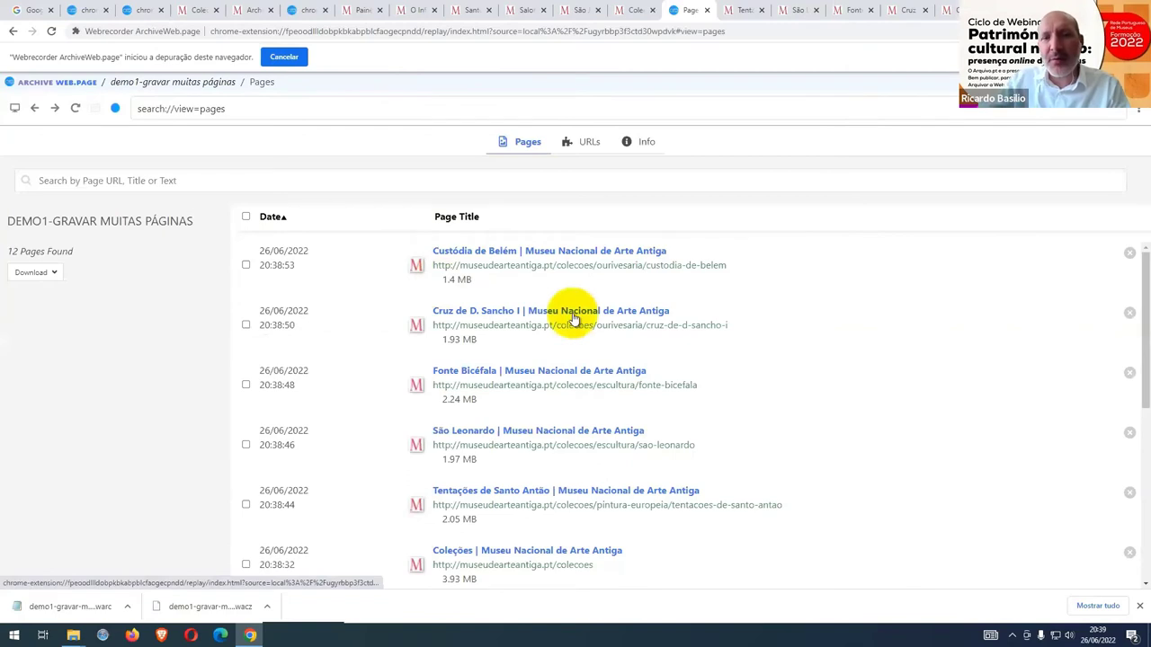
pyautogui.scroll(-1, 574, 320)
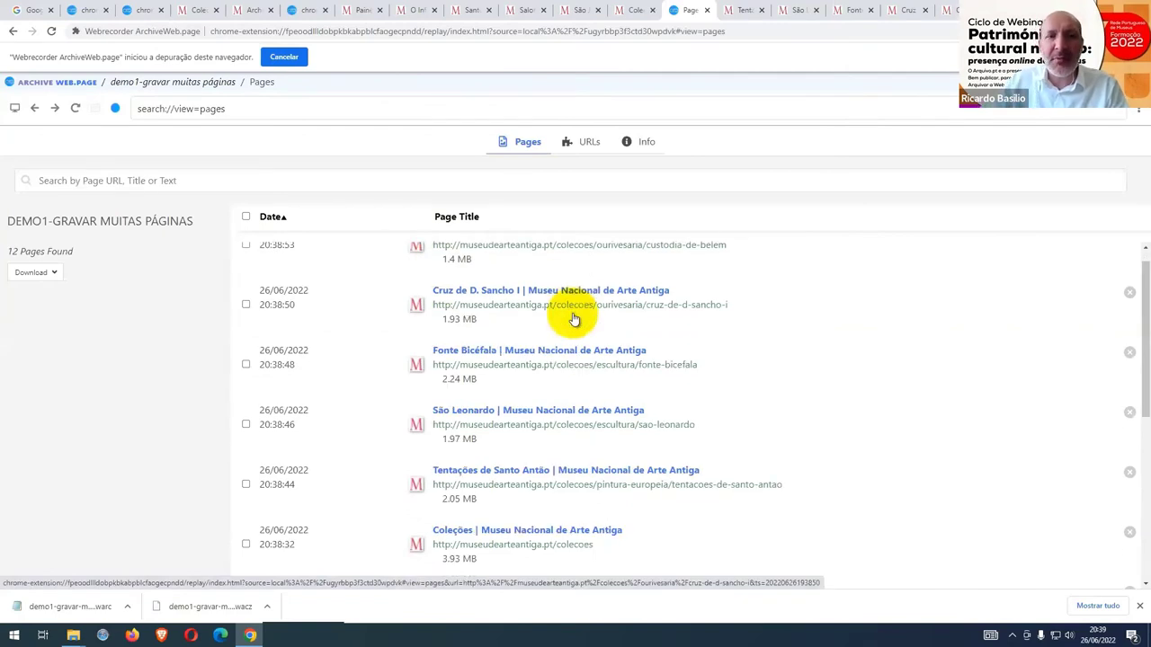
pyautogui.scroll(-4, 594, 322)
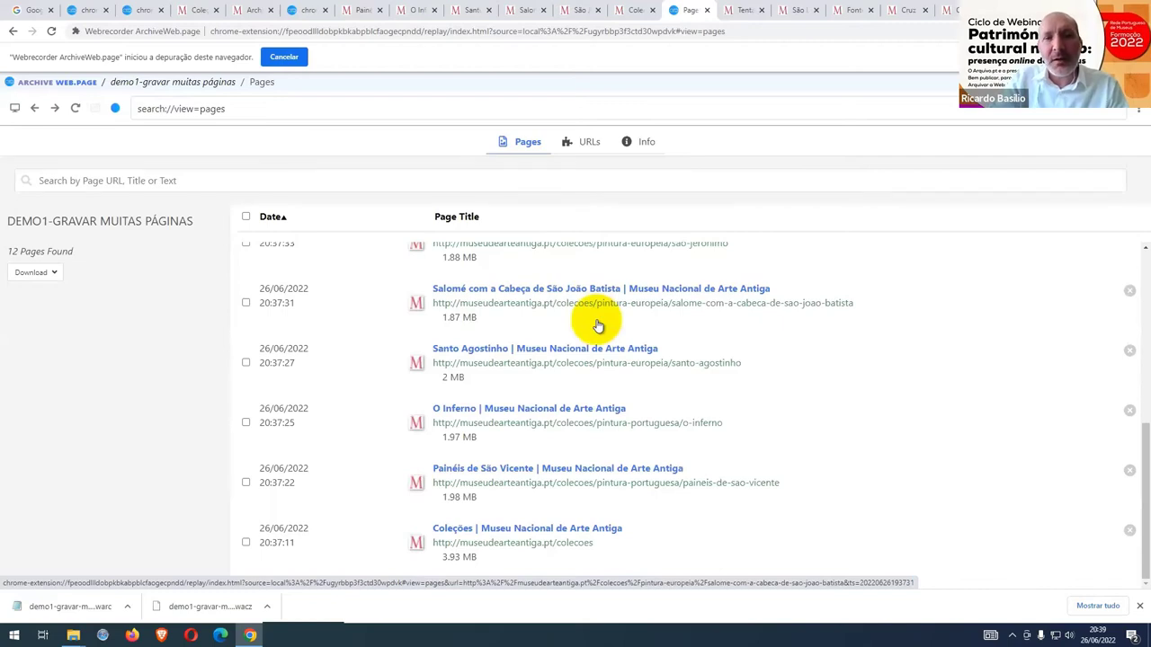
pyautogui.scroll(3, 596, 319)
pyautogui.scroll(1, 585, 301)
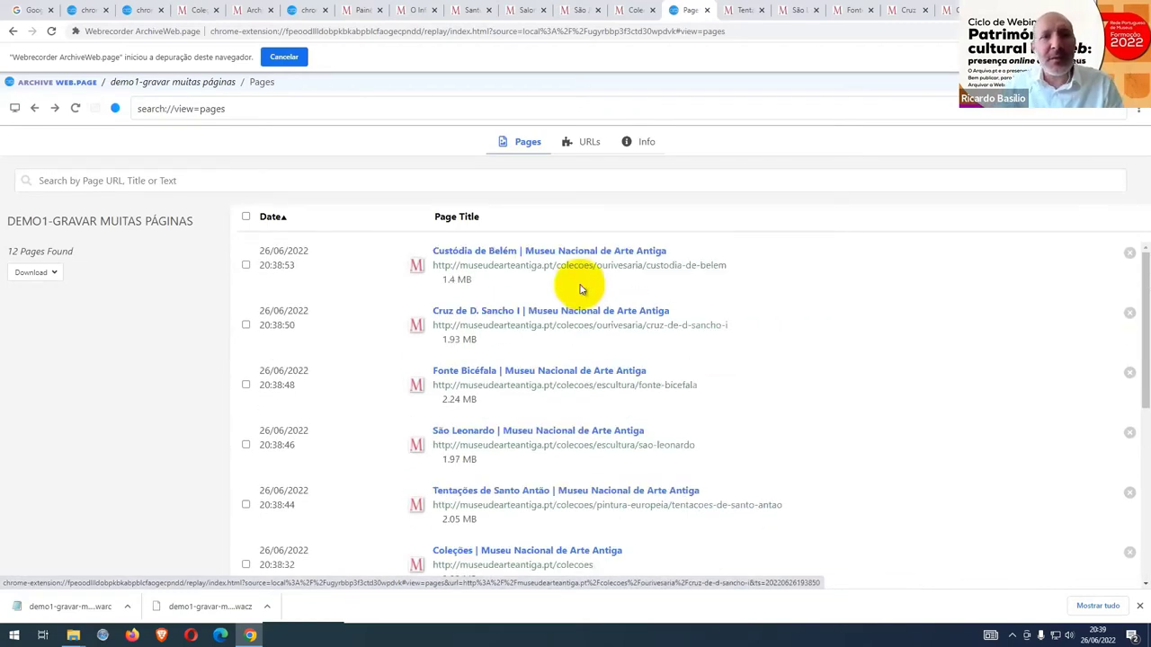
# Select all recorded pages except the older Coleções capture from 20:37:11 and open the download options for the selection
pyautogui.click(247, 218)
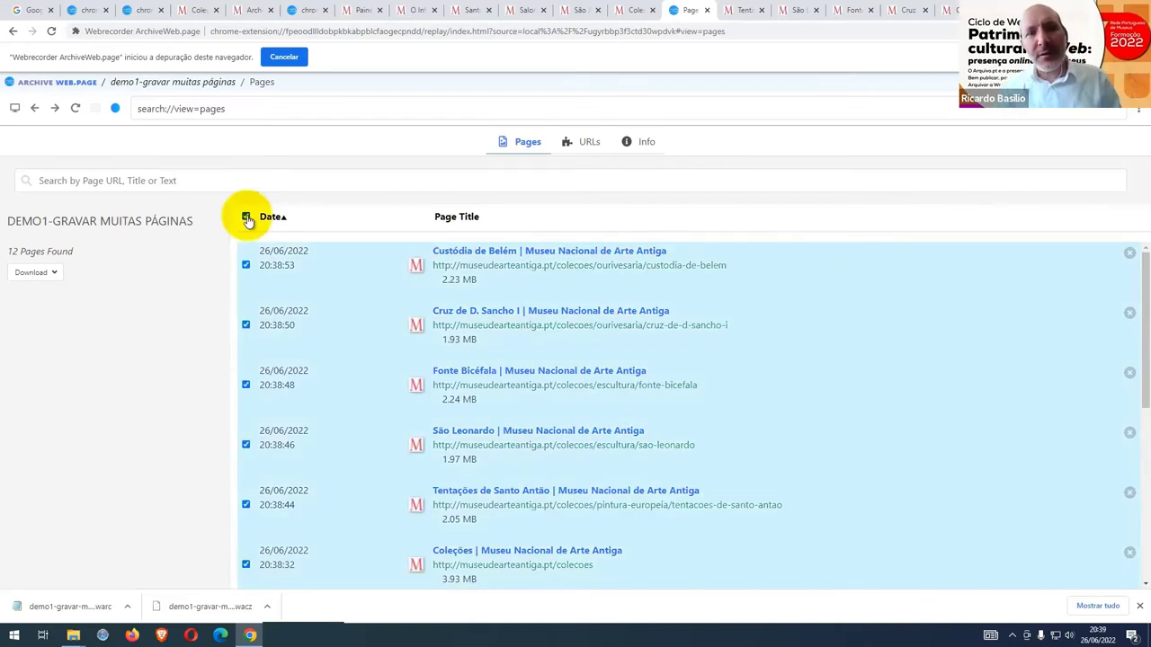
pyautogui.scroll(-1, 315, 359)
pyautogui.scroll(-3, 291, 488)
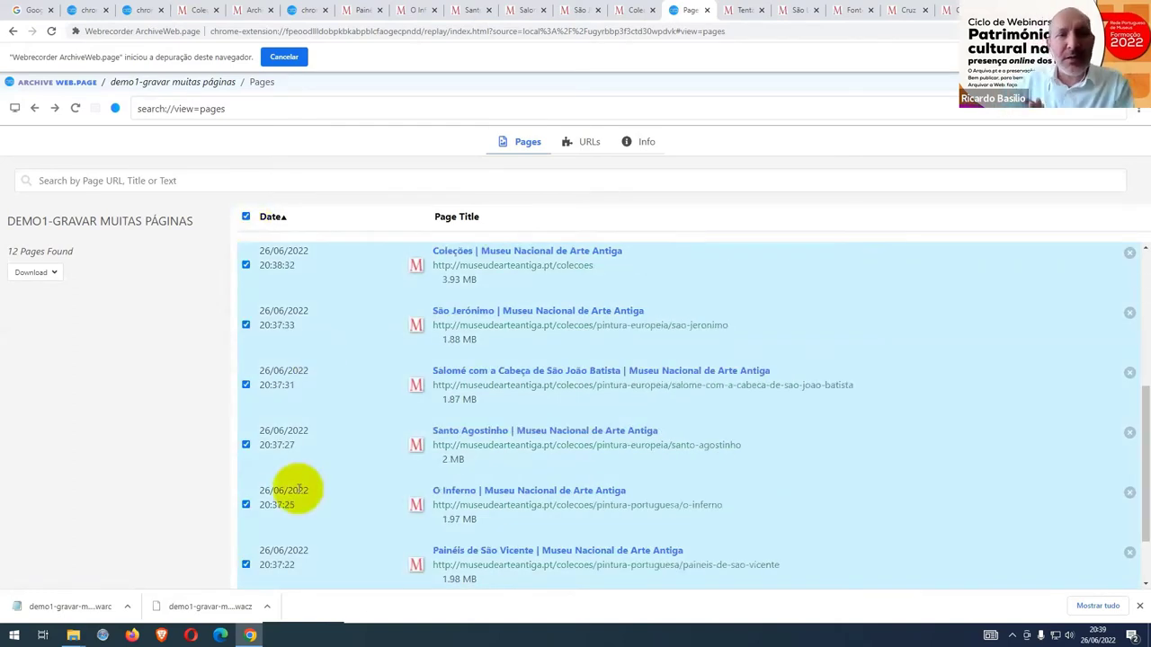
pyautogui.scroll(-1, 297, 490)
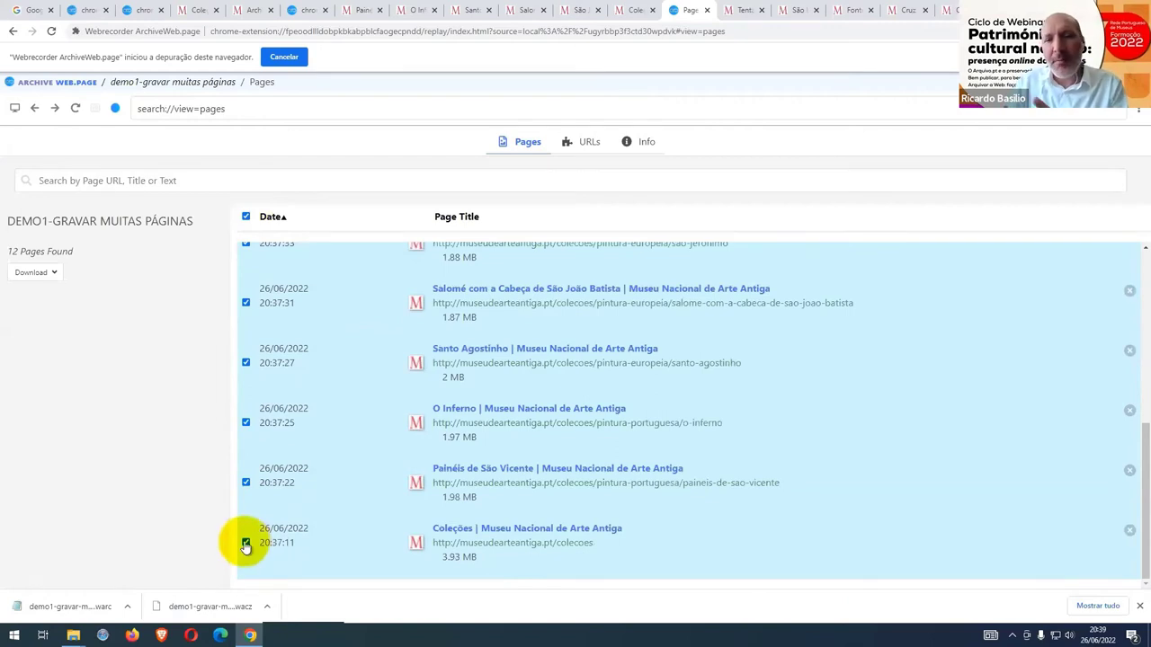
pyautogui.click(246, 544)
pyautogui.scroll(3, 271, 538)
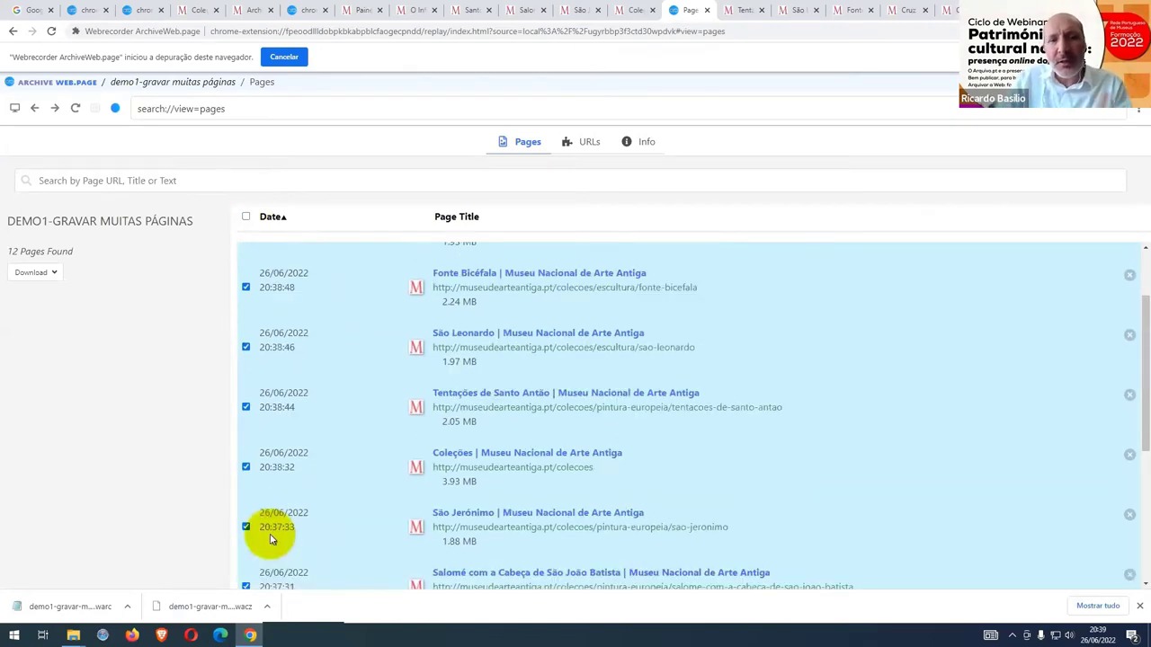
pyautogui.scroll(1, 272, 537)
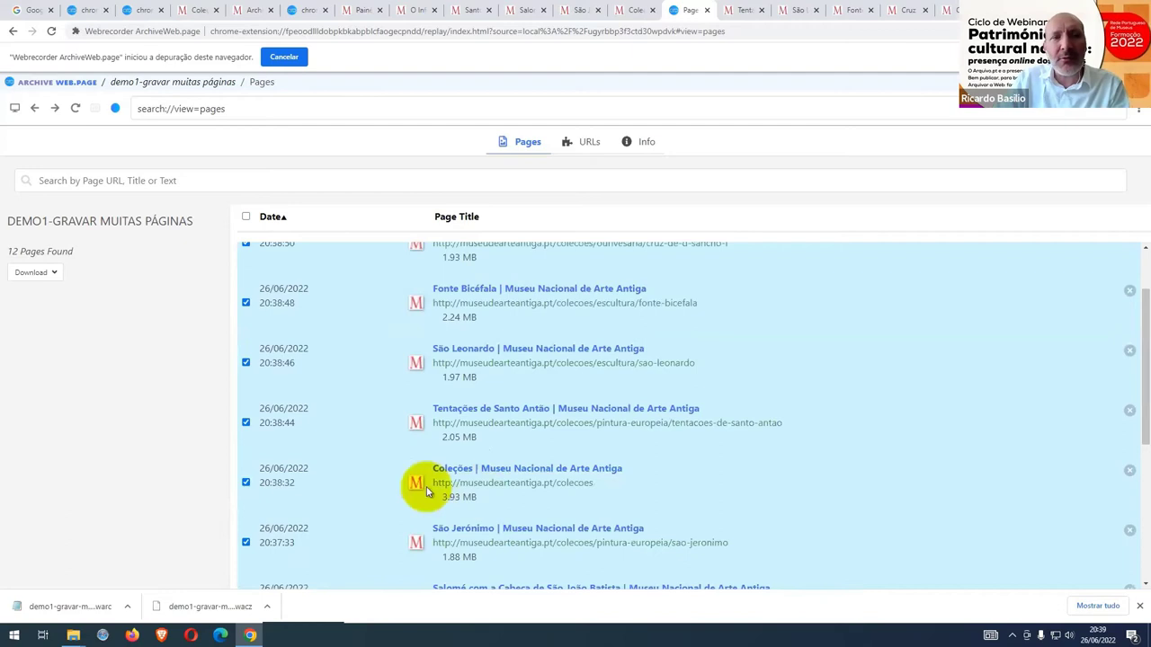
pyautogui.click(51, 271)
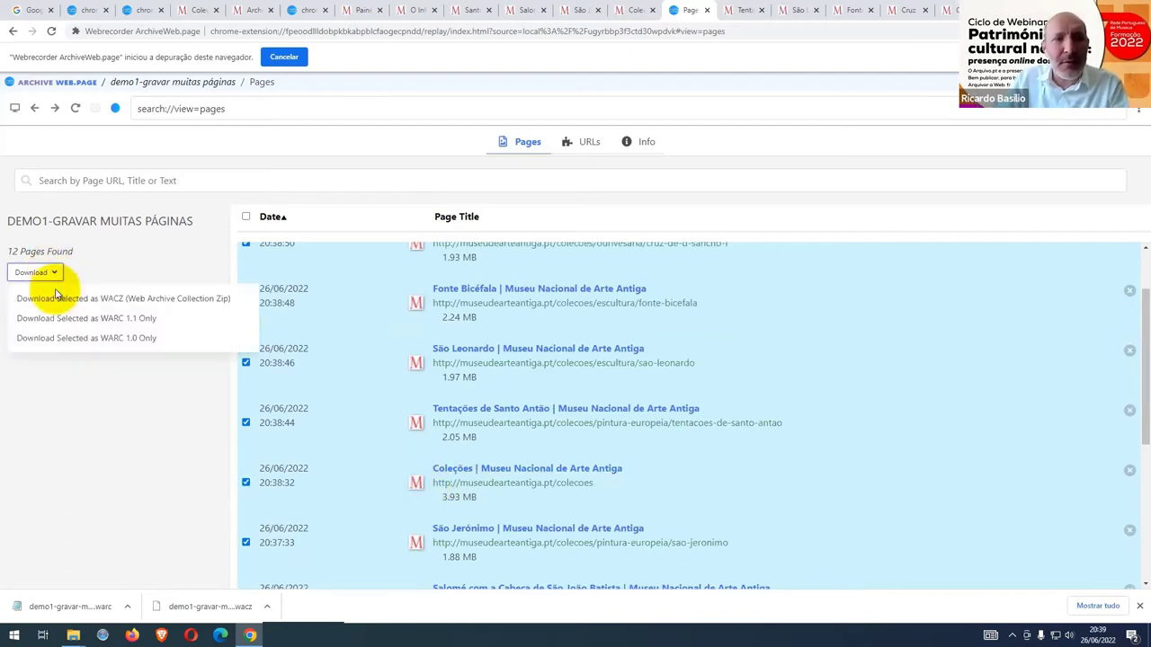
# Open the MeuArquivoWeb folder on the desktop and check the saved demo1-gravar-muitas-páginas files
pyautogui.click(1139, 606)
pyautogui.click(1149, 635)
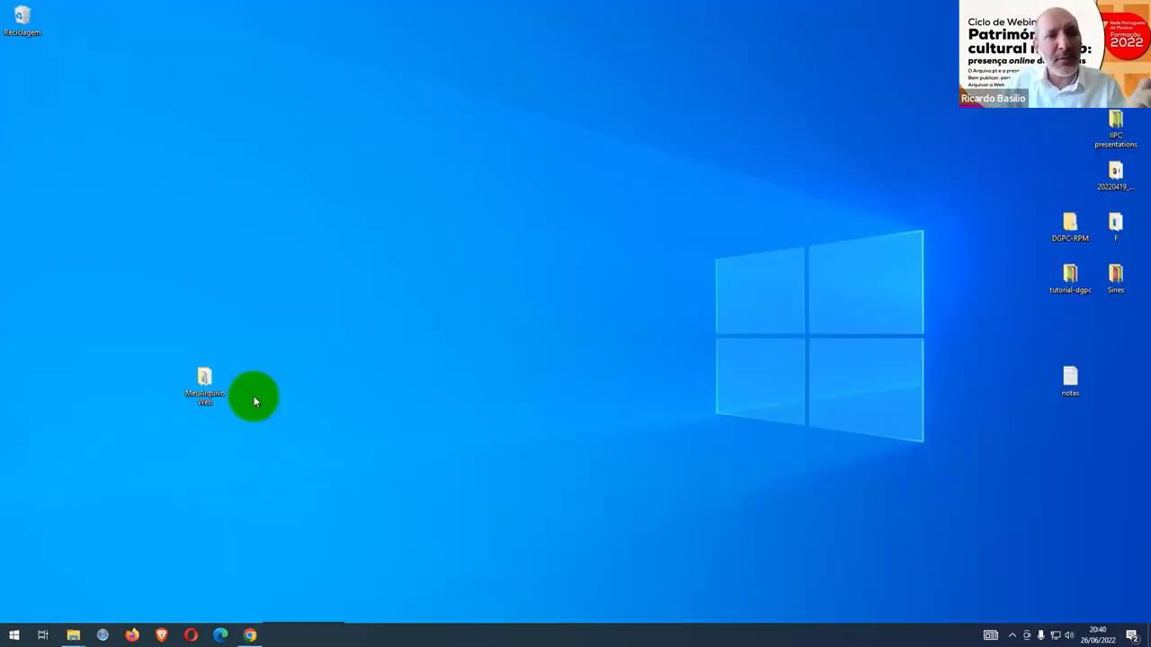
pyautogui.doubleClick(200, 382)
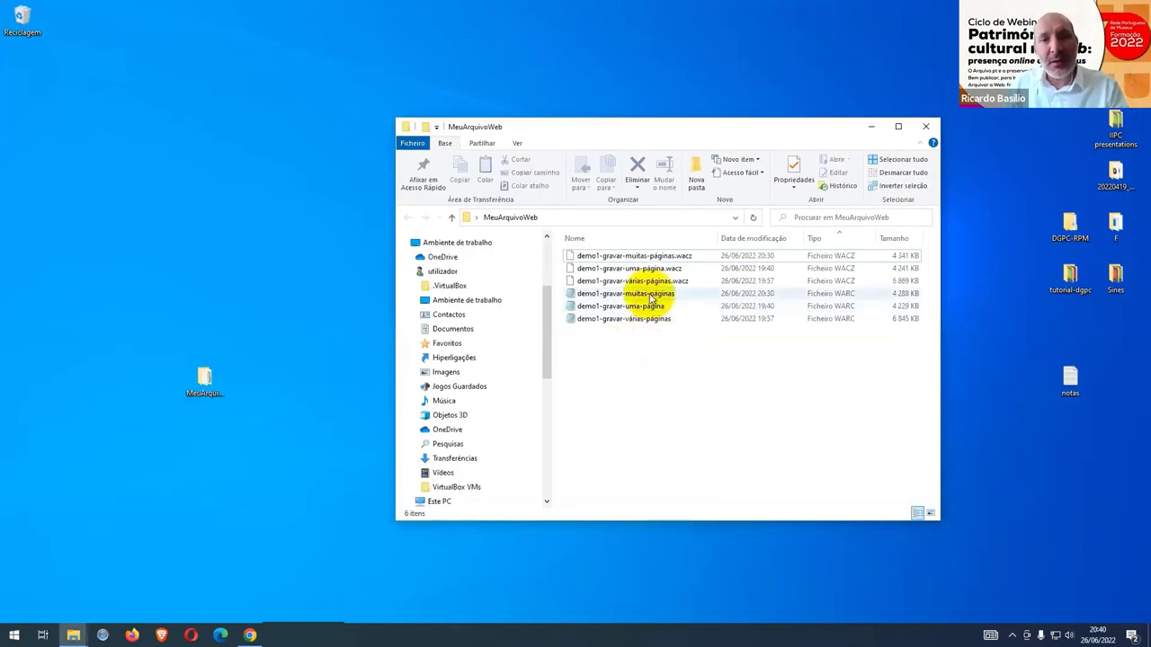
pyautogui.click(651, 298)
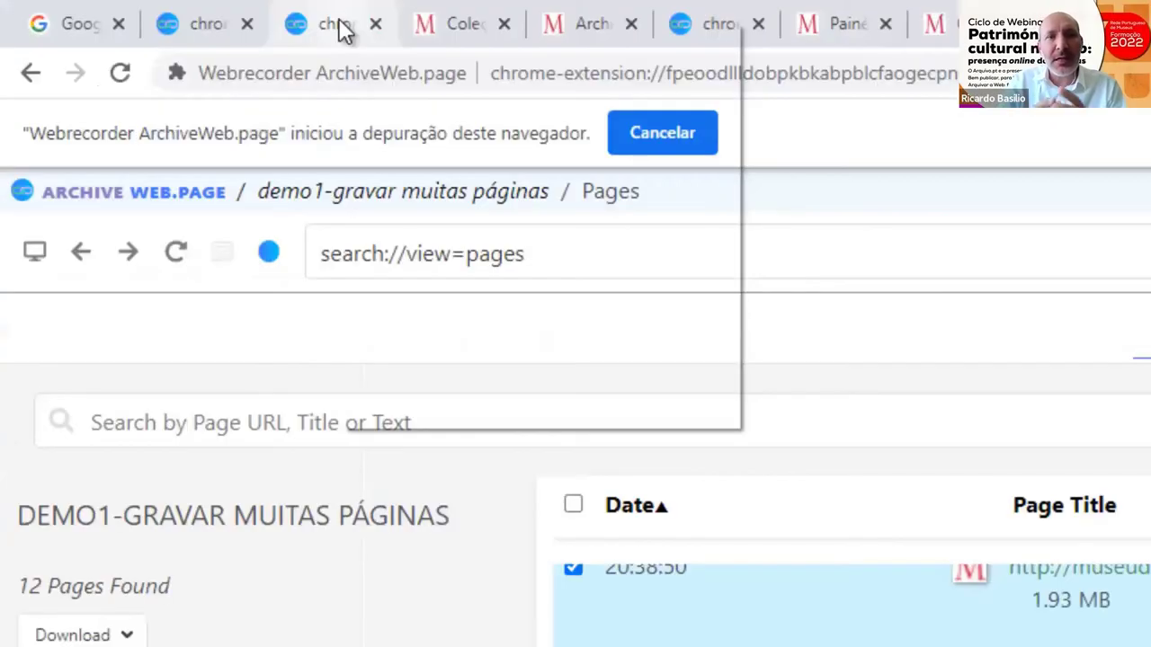
# Return to the browser and close every tab that follows the second ArchiveWeb.page tab
pyautogui.rightClick(345, 30)
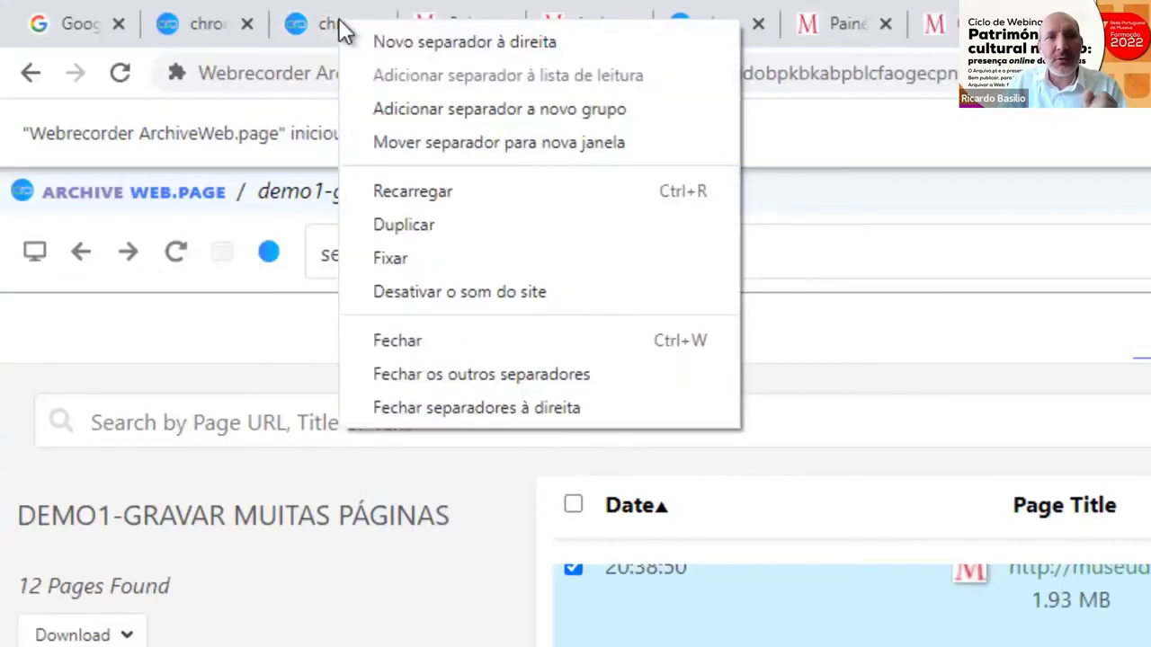
pyautogui.click(463, 409)
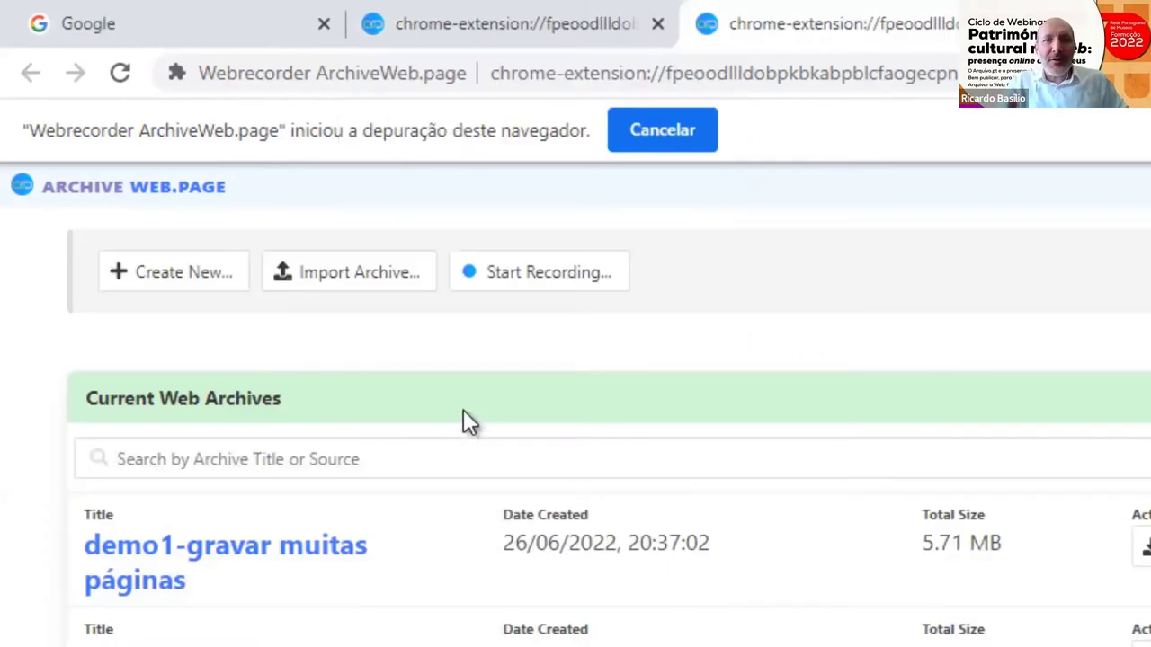
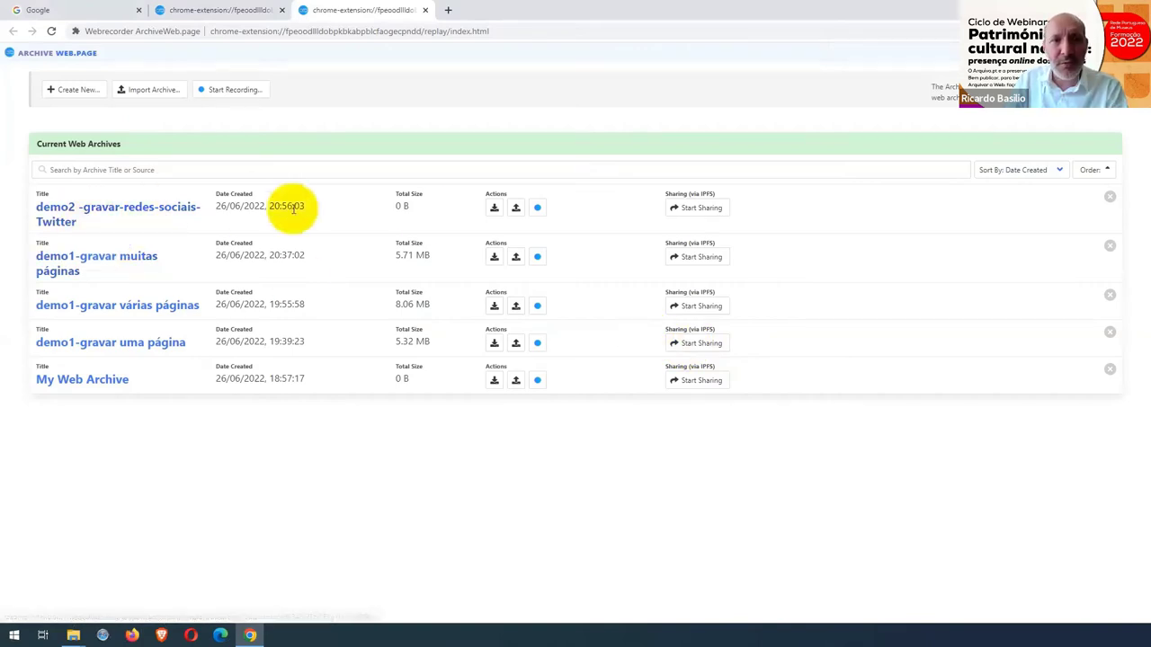
pyautogui.click(536, 207)
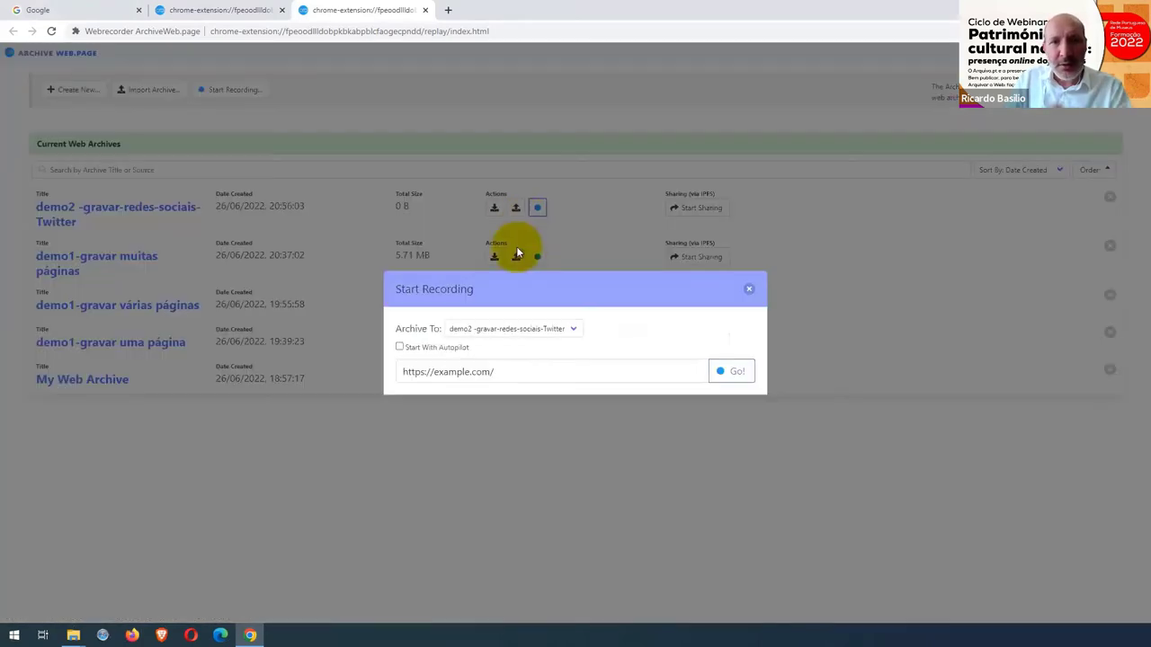
pyautogui.tripleClick(496, 372)
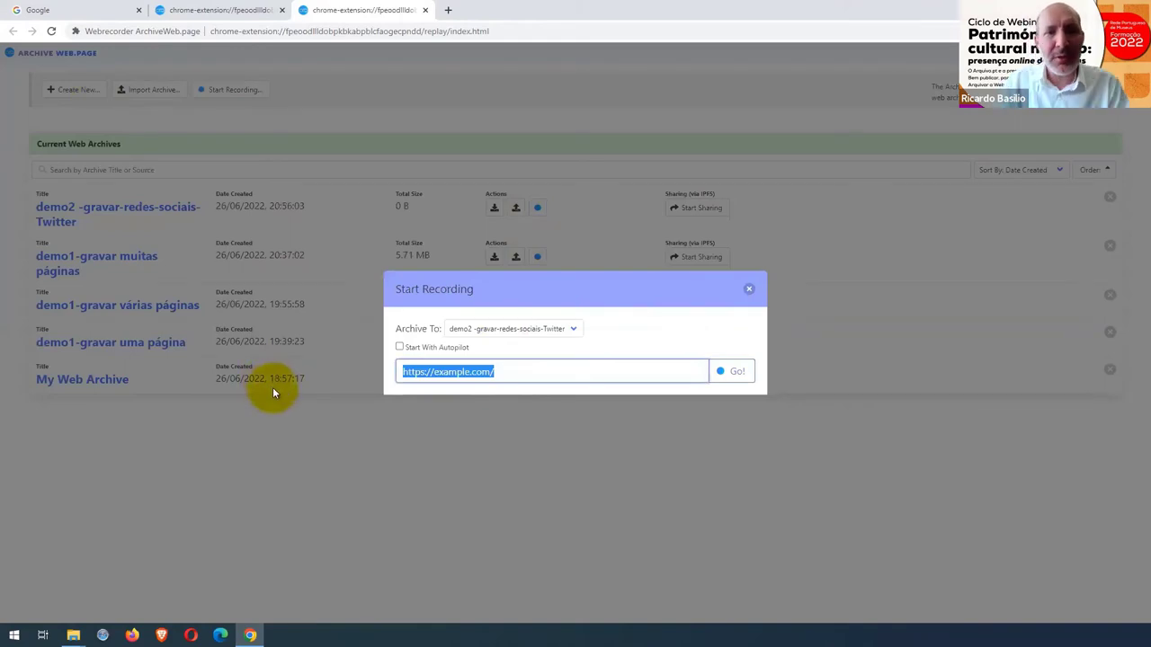
pyautogui.write('https://twitter.com/mnaa_lisboa')
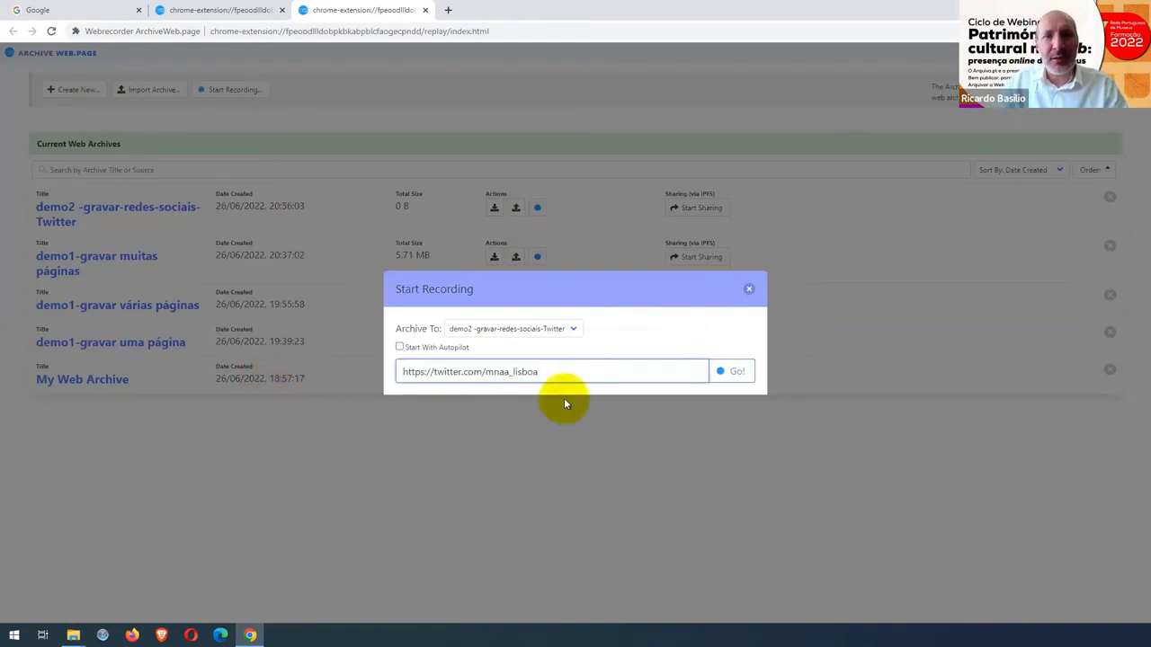
pyautogui.click(733, 376)
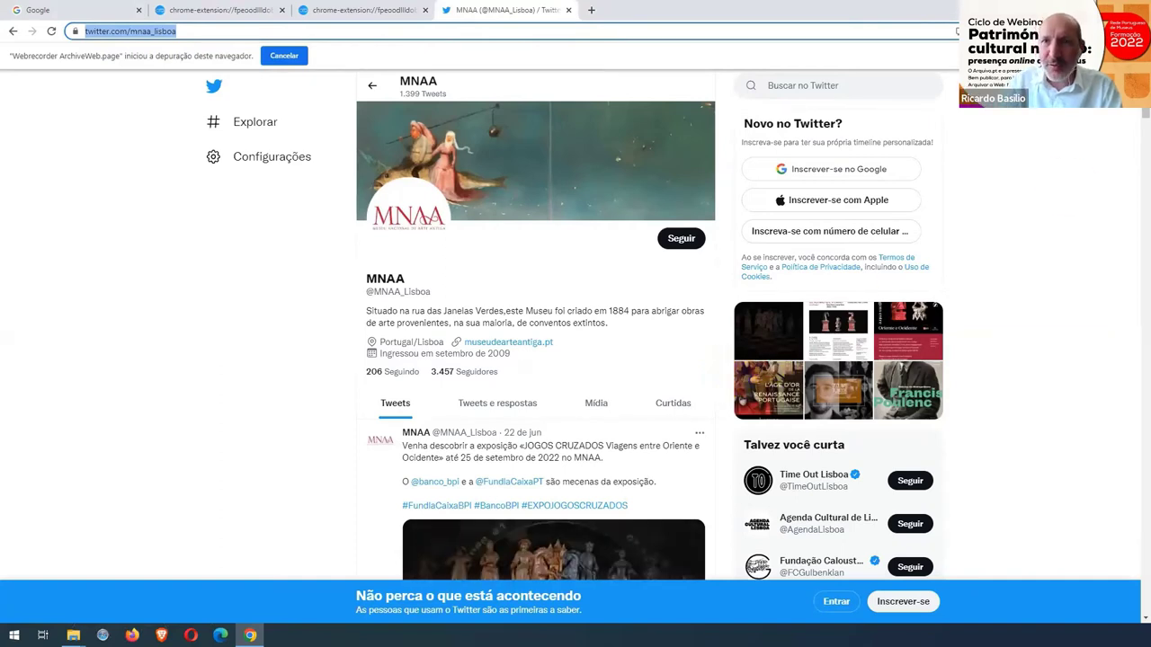
# Run Autopilot on the MNAA Twitter profile to capture its tweets automatically, and stop the recording
pyautogui.click(1052, 30)
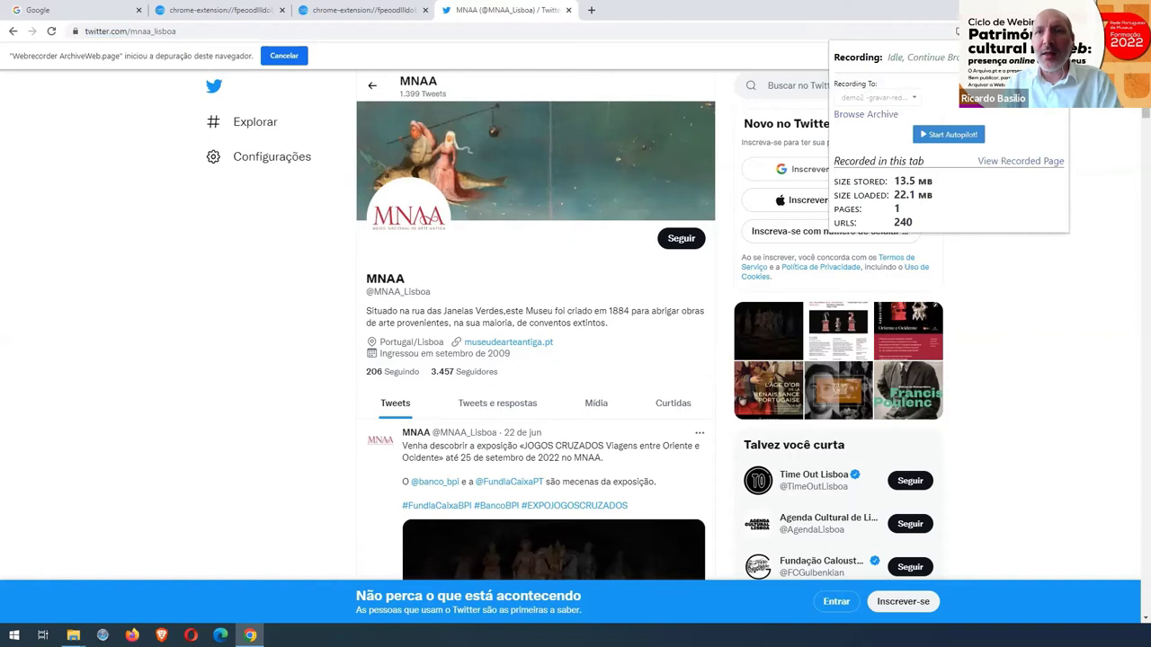
pyautogui.click(938, 137)
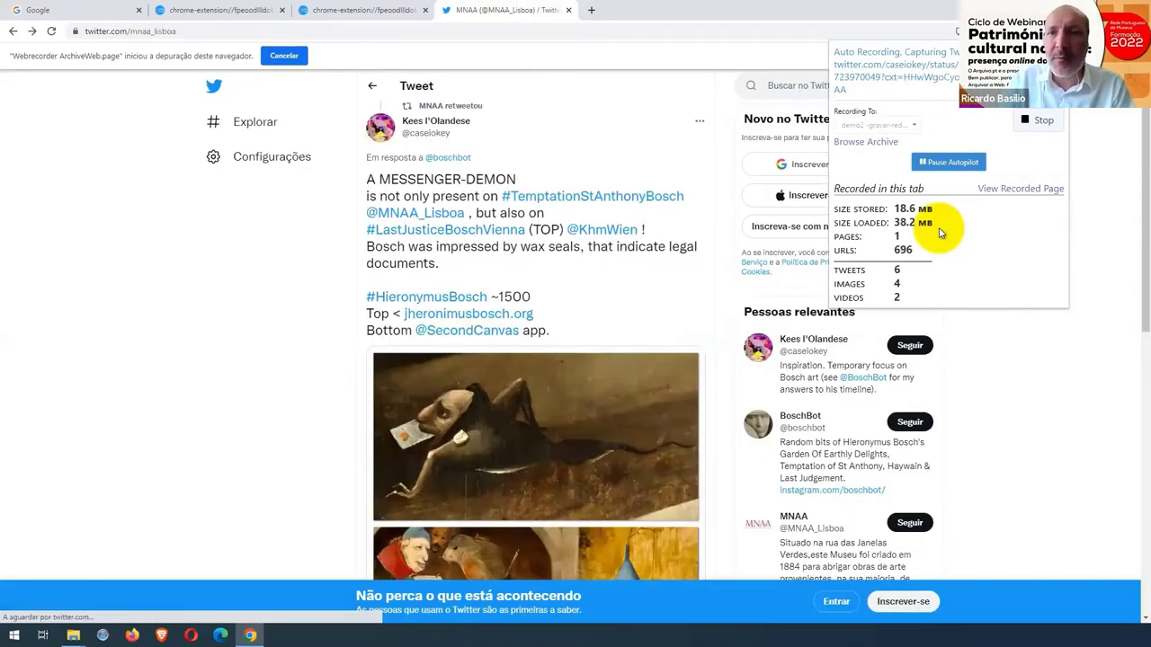
pyautogui.click(1036, 126)
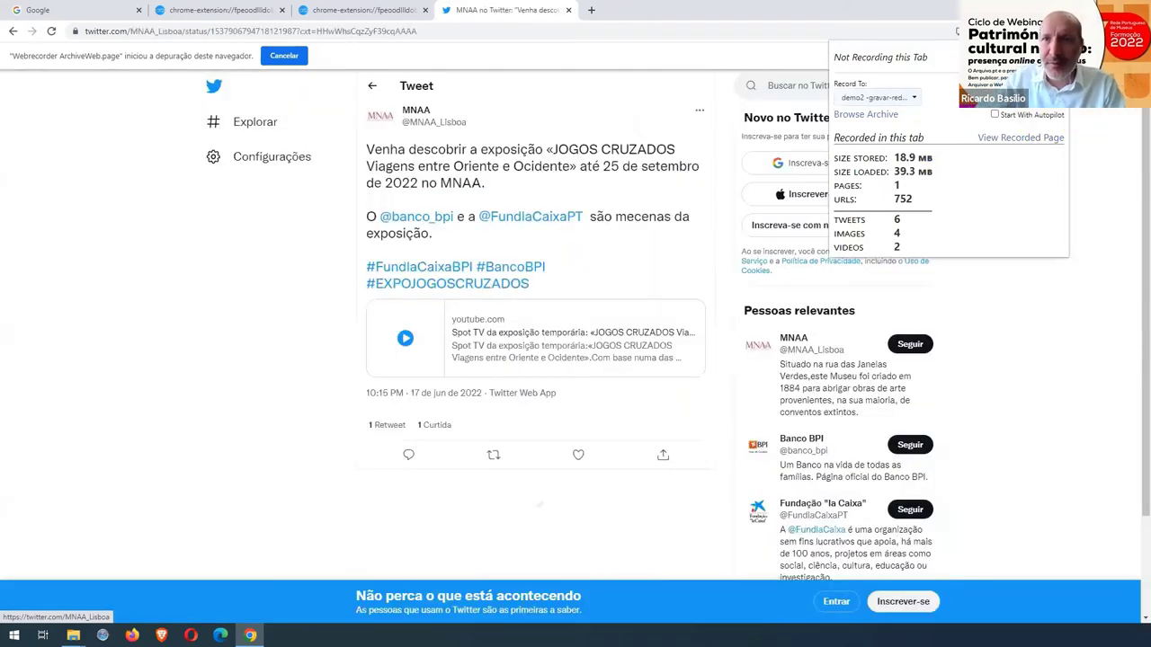
# Browse the web archives and replay the recorded mnaa_lisboa profile page from "demo2 -gravar-redes-sociais-Twitter"
pyautogui.click(865, 114)
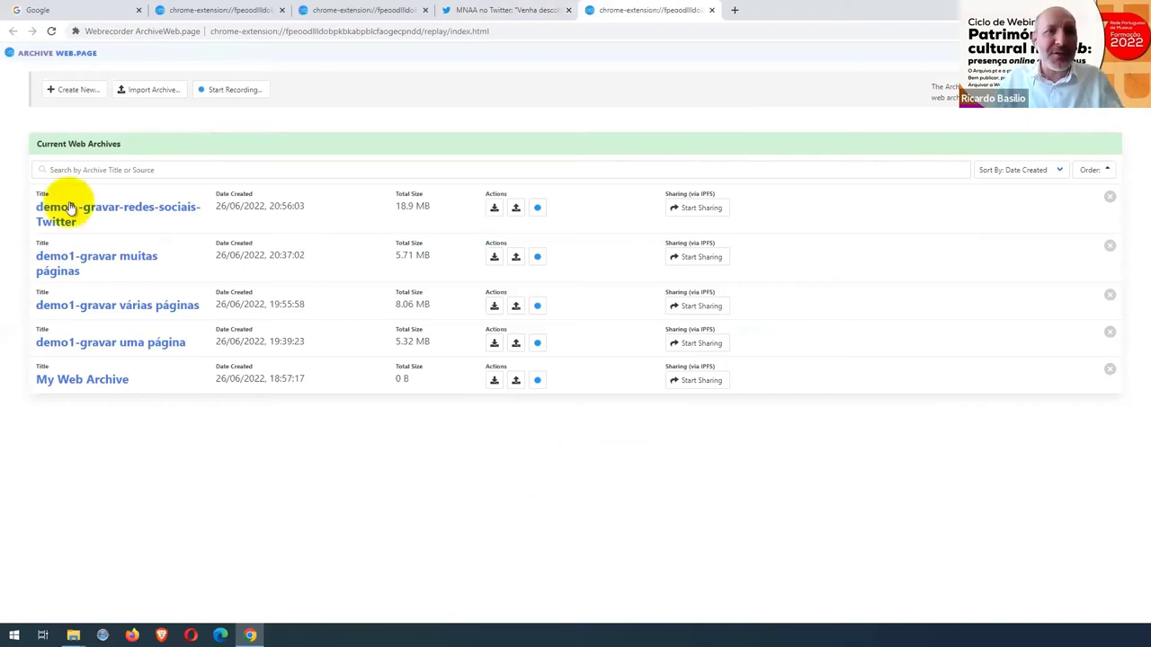
pyautogui.click(68, 214)
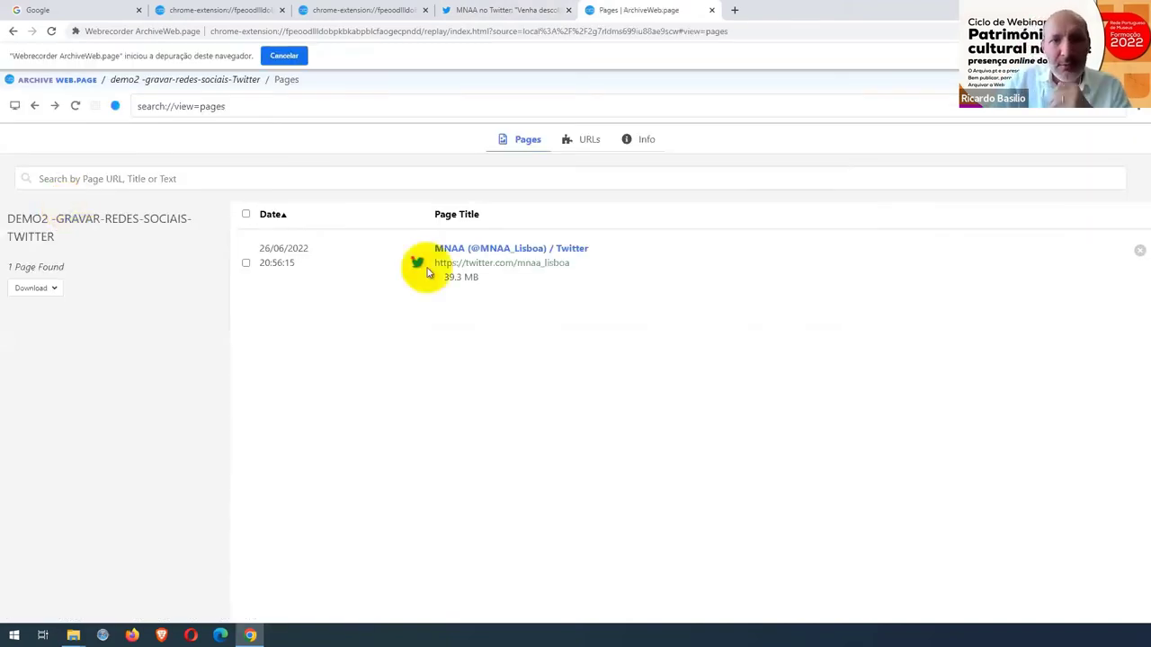
pyautogui.click(464, 272)
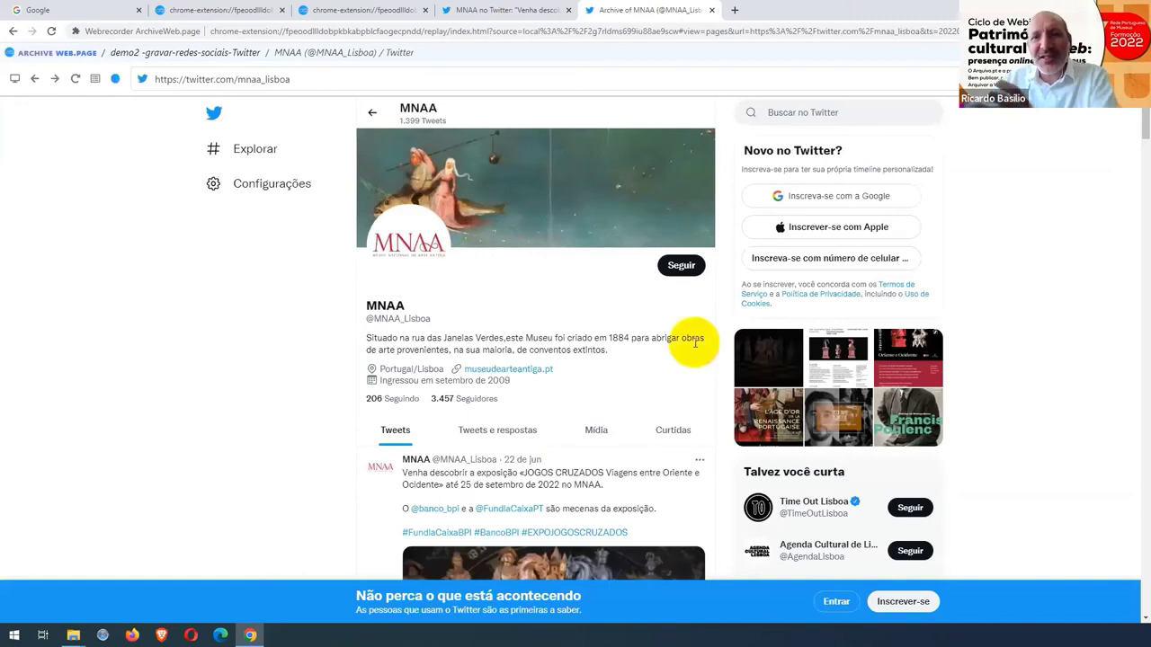
# Review the replayed MNAA timeline and open the retweeted 18 June tweet about St Joseph
pyautogui.scroll(-2, 695, 350)
pyautogui.scroll(-1, 695, 354)
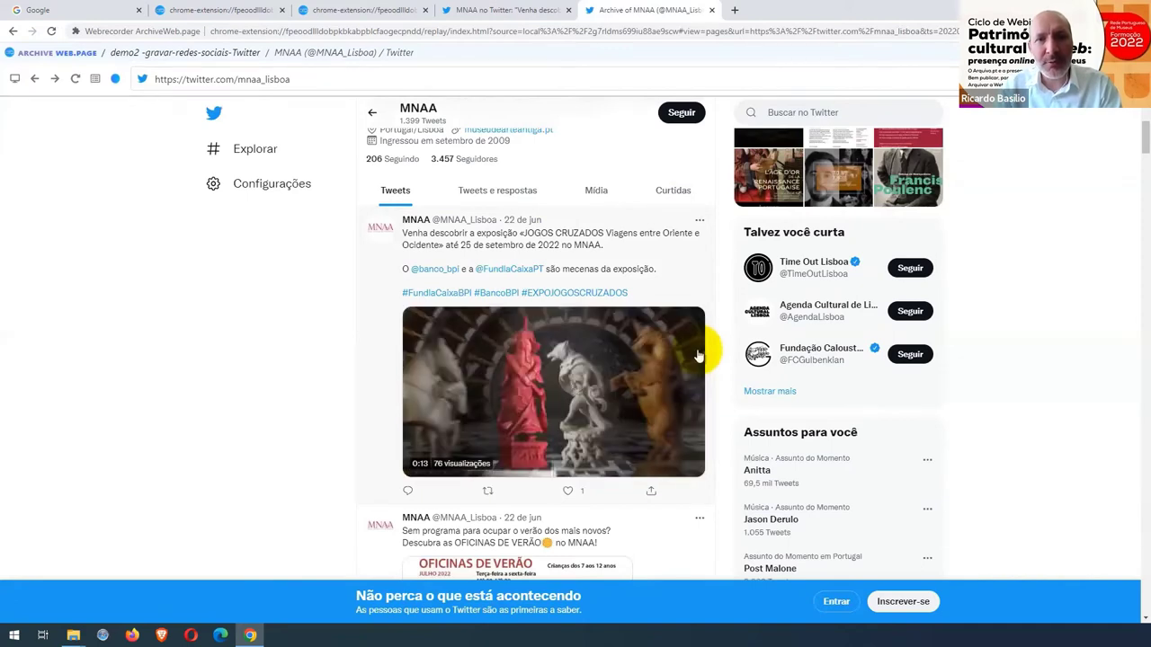
pyautogui.scroll(-3, 698, 357)
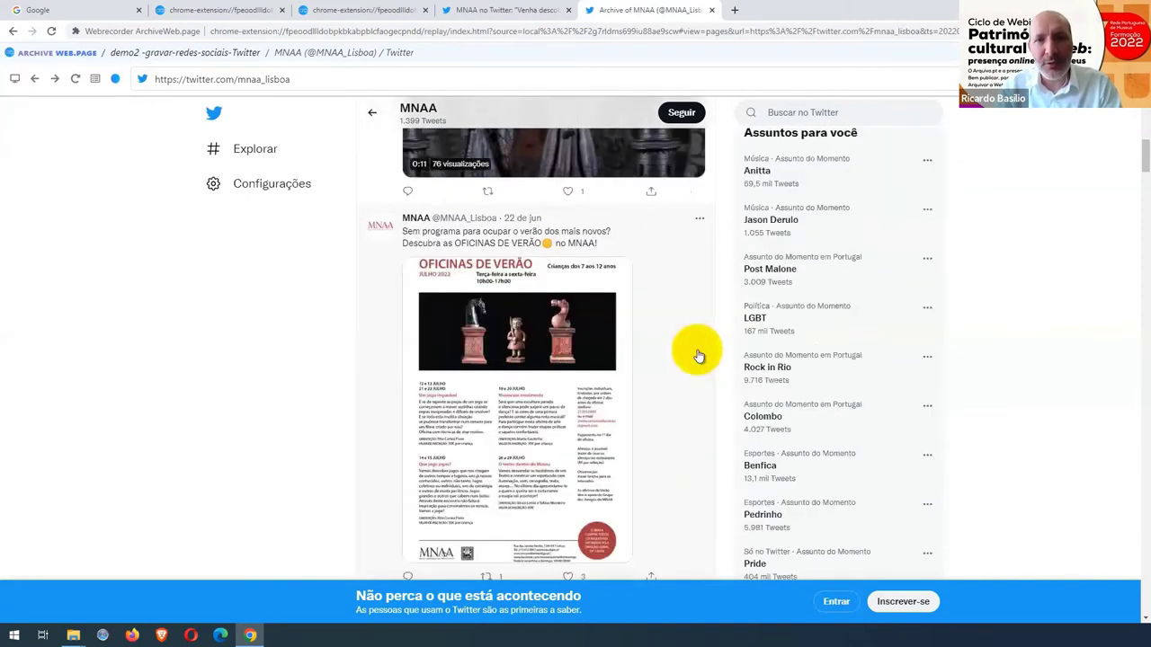
pyautogui.scroll(-4, 699, 356)
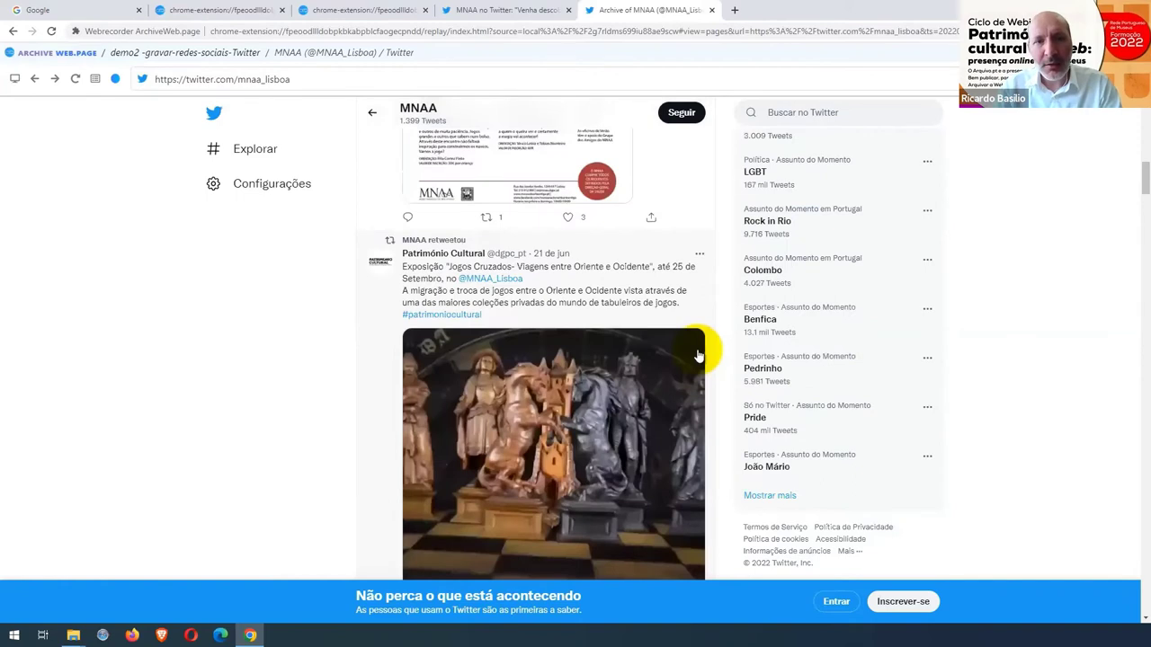
pyautogui.scroll(-4, 699, 356)
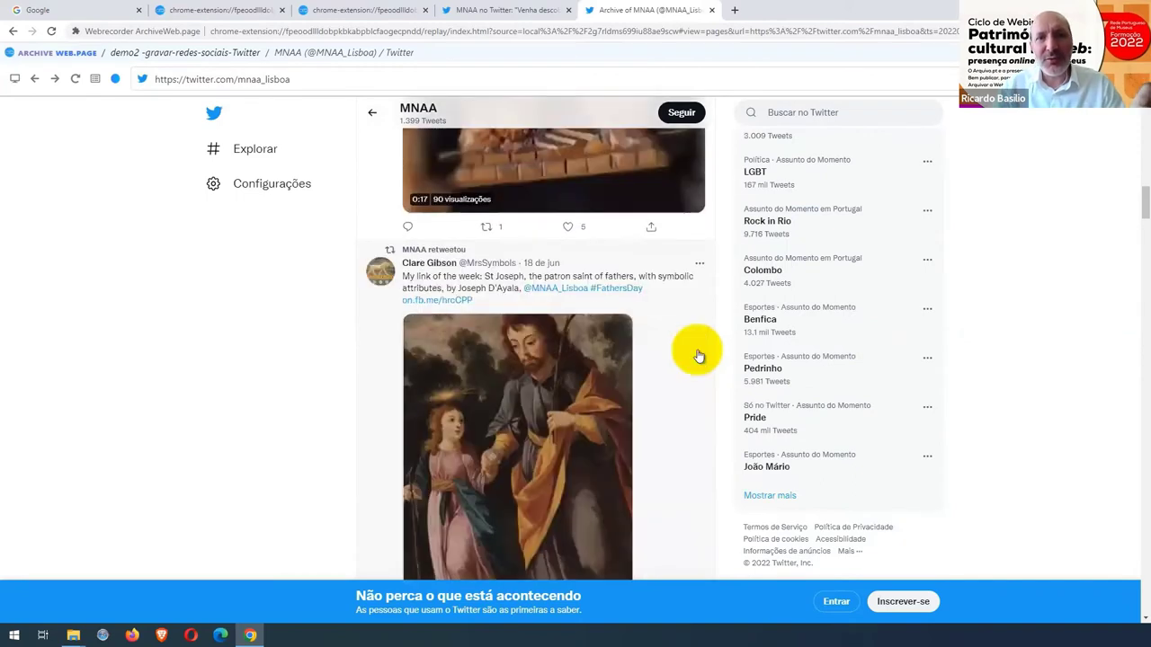
pyautogui.scroll(-1, 699, 357)
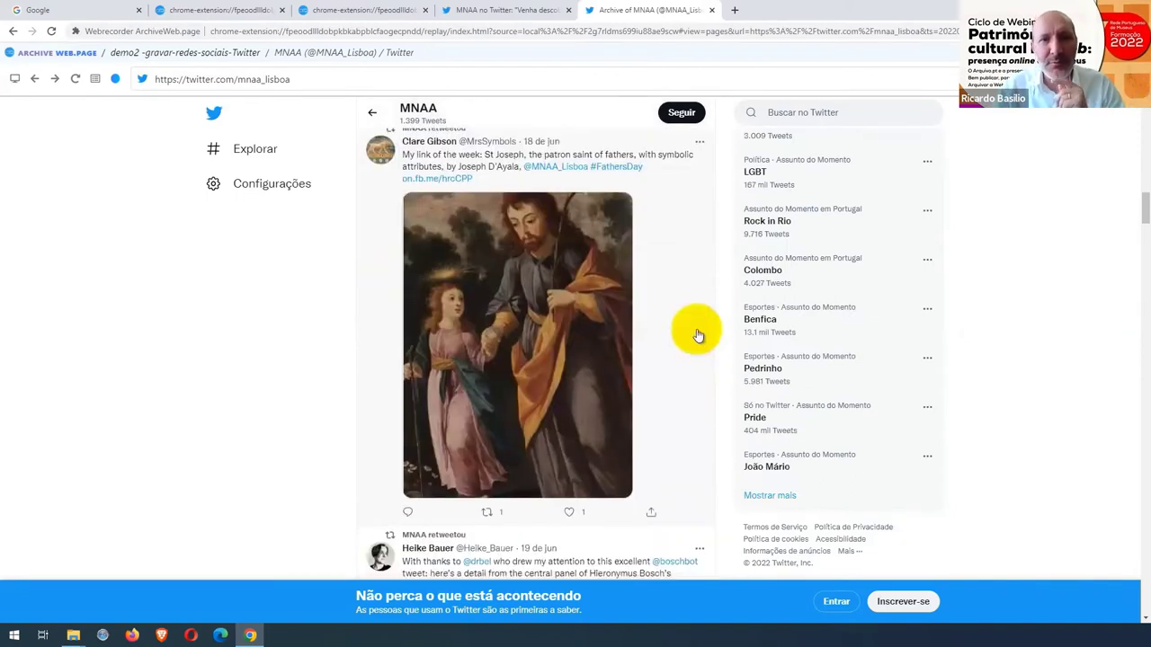
pyautogui.click(454, 157)
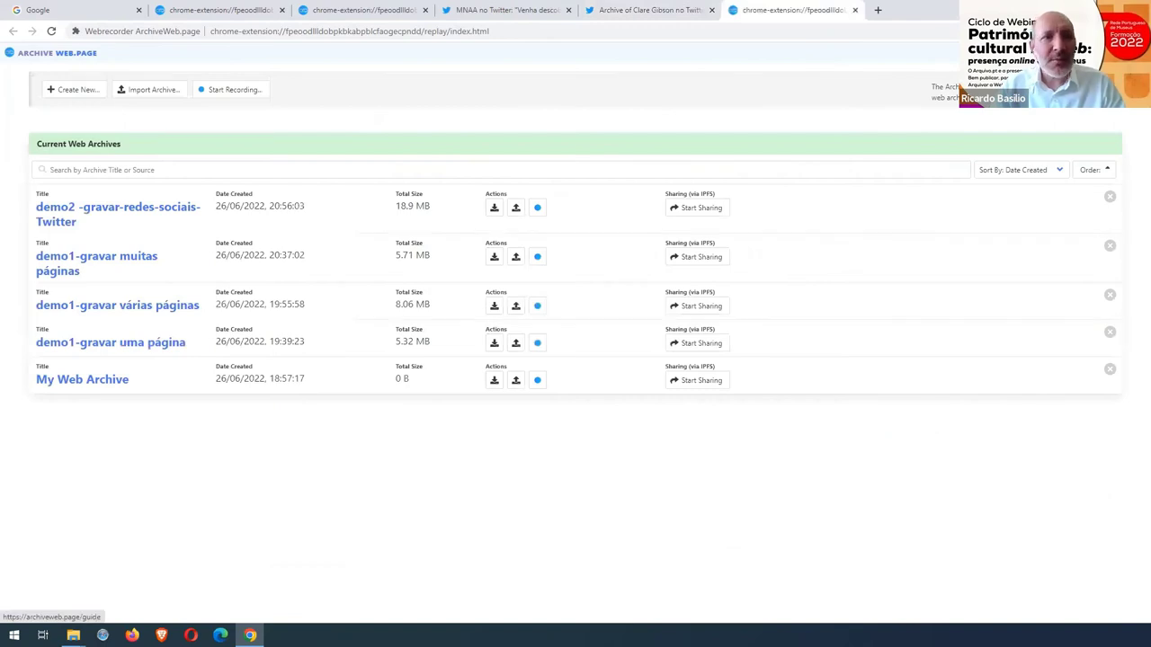
# Open the "demo2 -gravar-redes-sociais-Twitter" archive's page list from the archive overview and show its download options
pyautogui.click(122, 219)
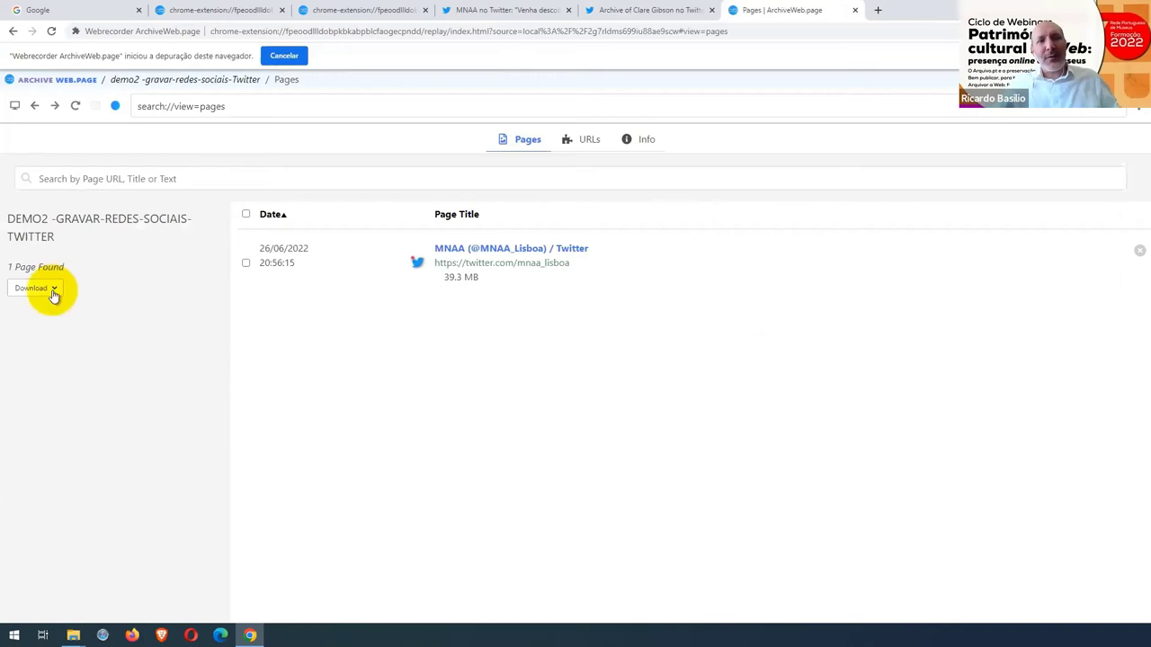
pyautogui.click(51, 289)
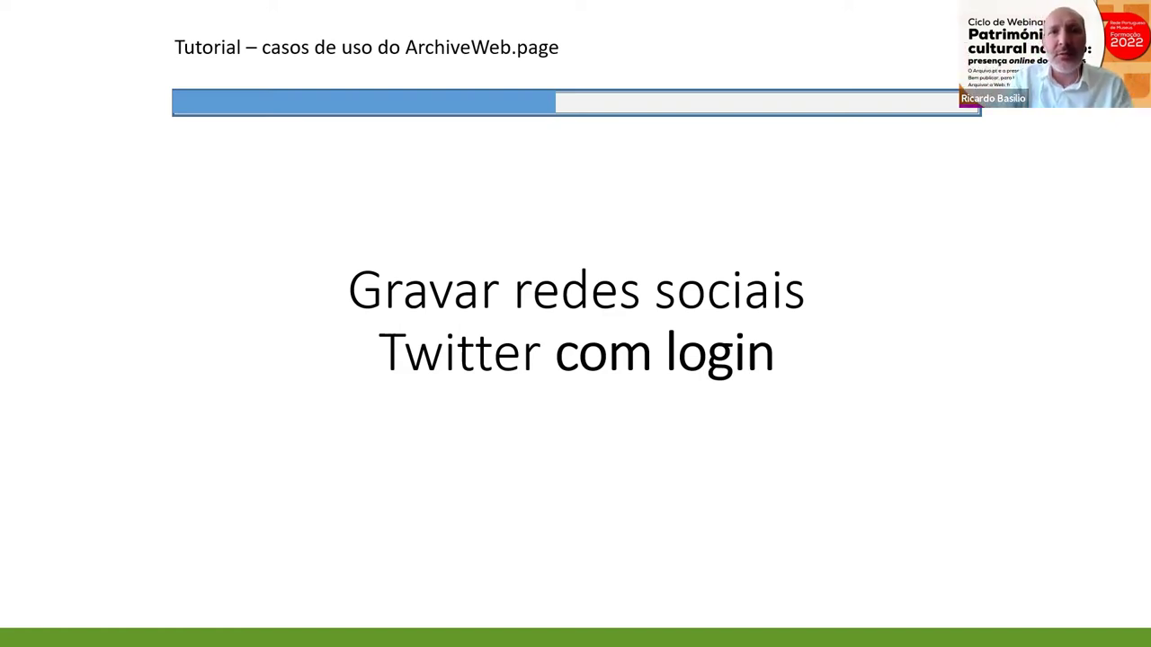
# Create a new web archive titled "demo2 -gravar-redes-sociais-Twitter-com-login"
pyautogui.hotkey('alt', 'Tab')
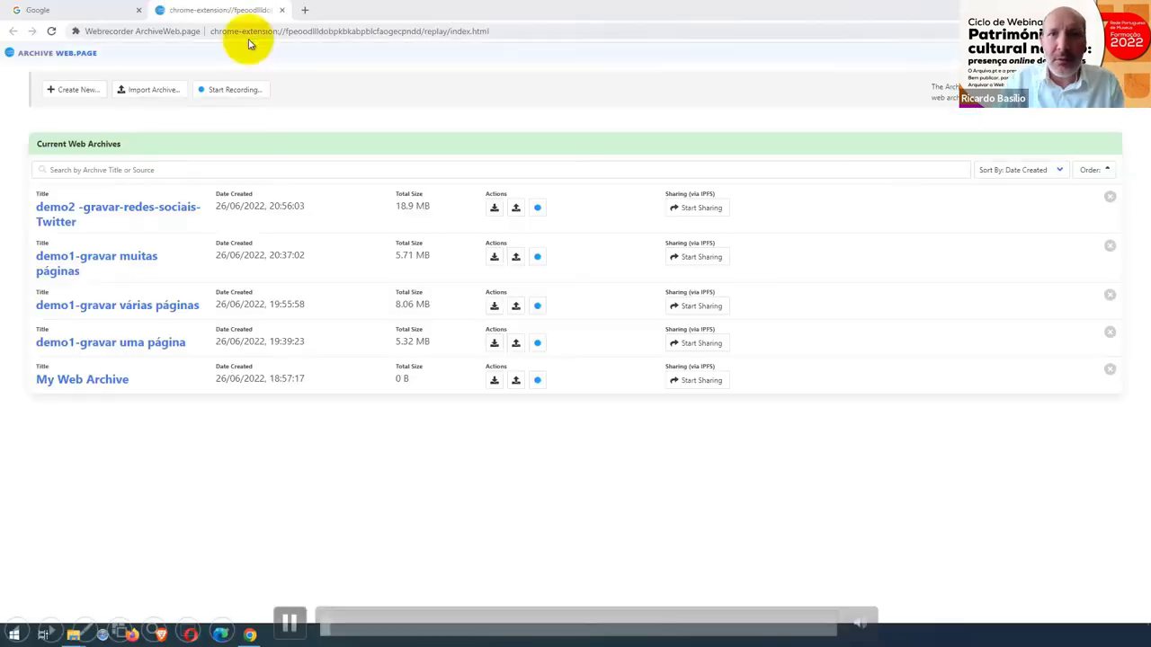
pyautogui.click(65, 87)
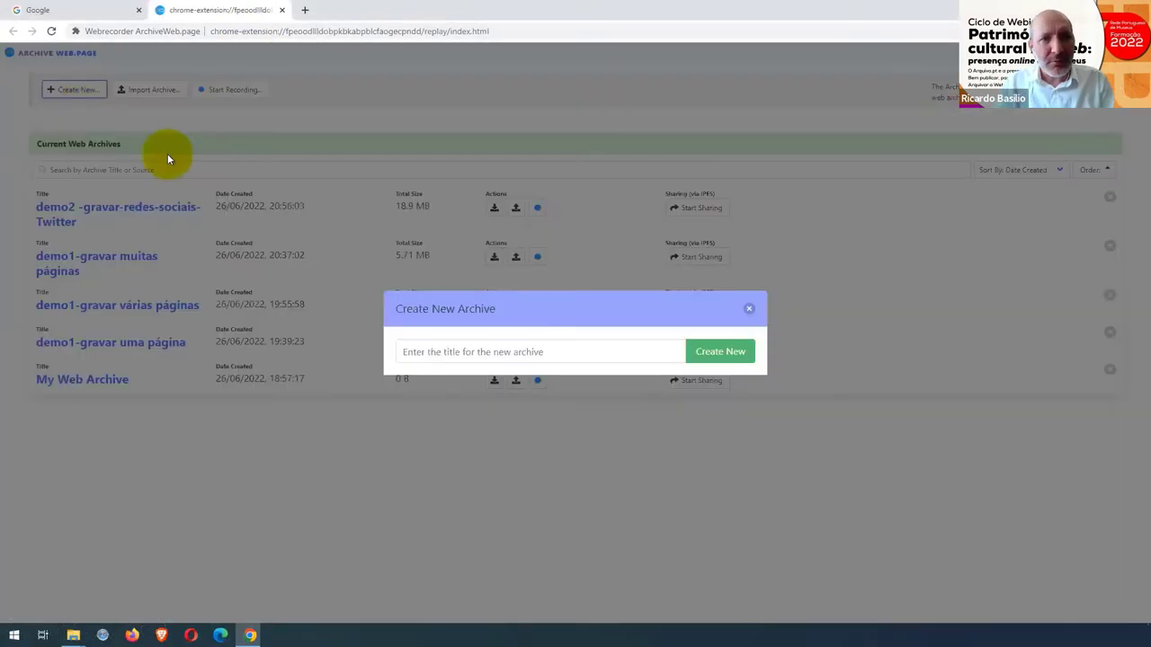
pyautogui.click(403, 351)
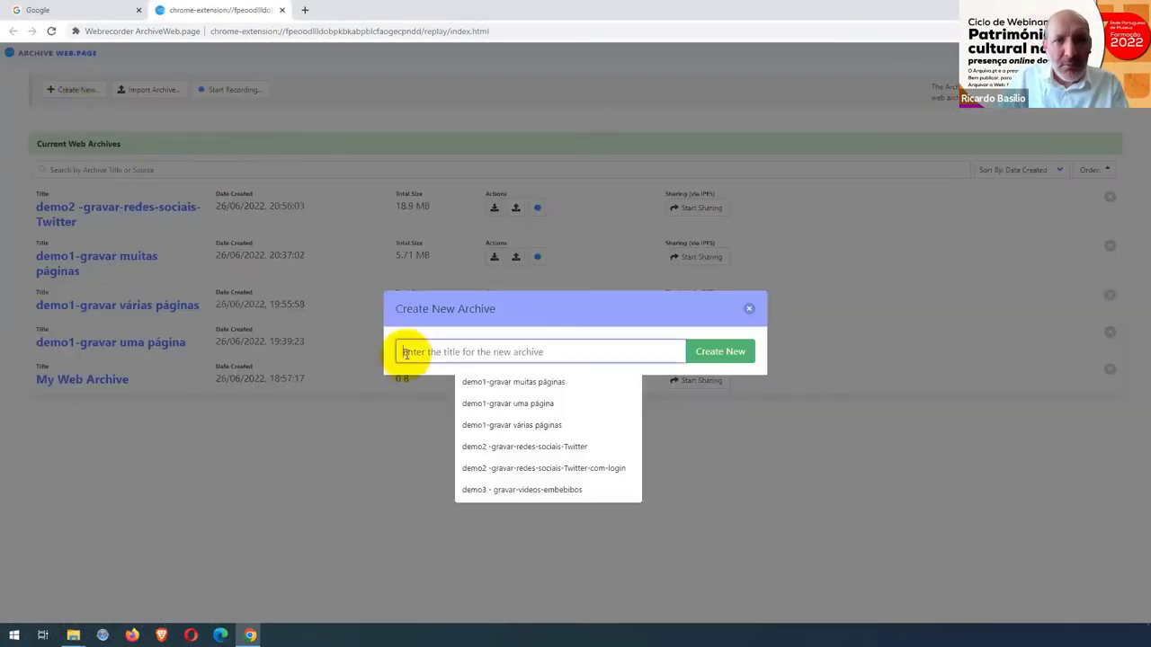
pyautogui.click(567, 468)
pyautogui.click(708, 352)
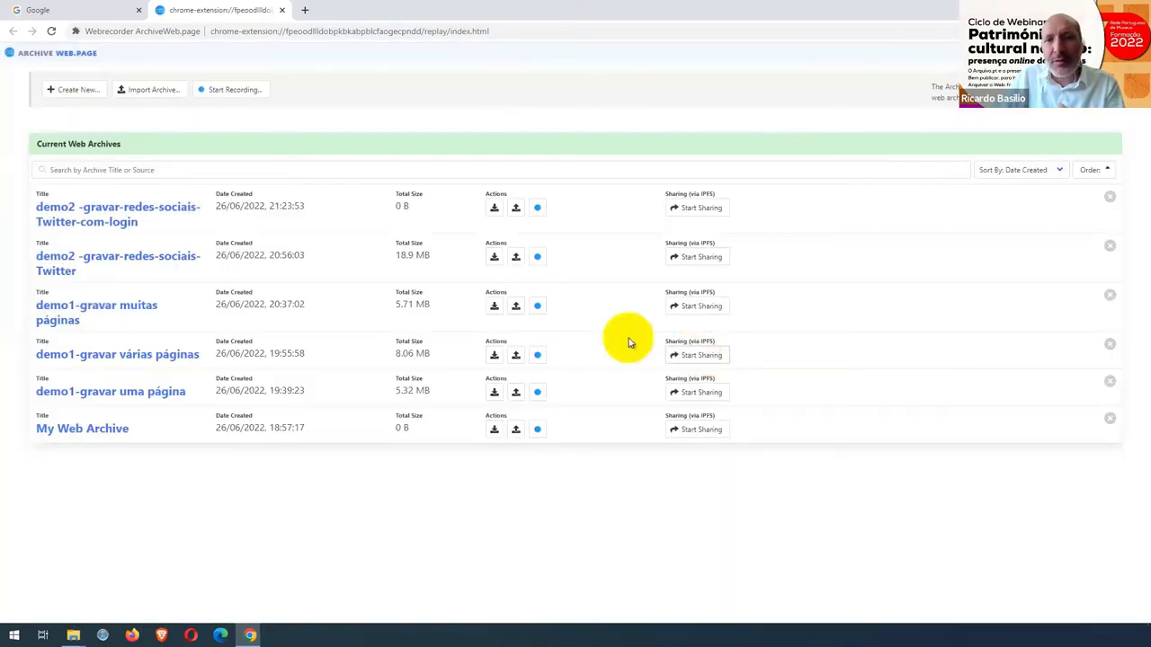
pyautogui.click(537, 207)
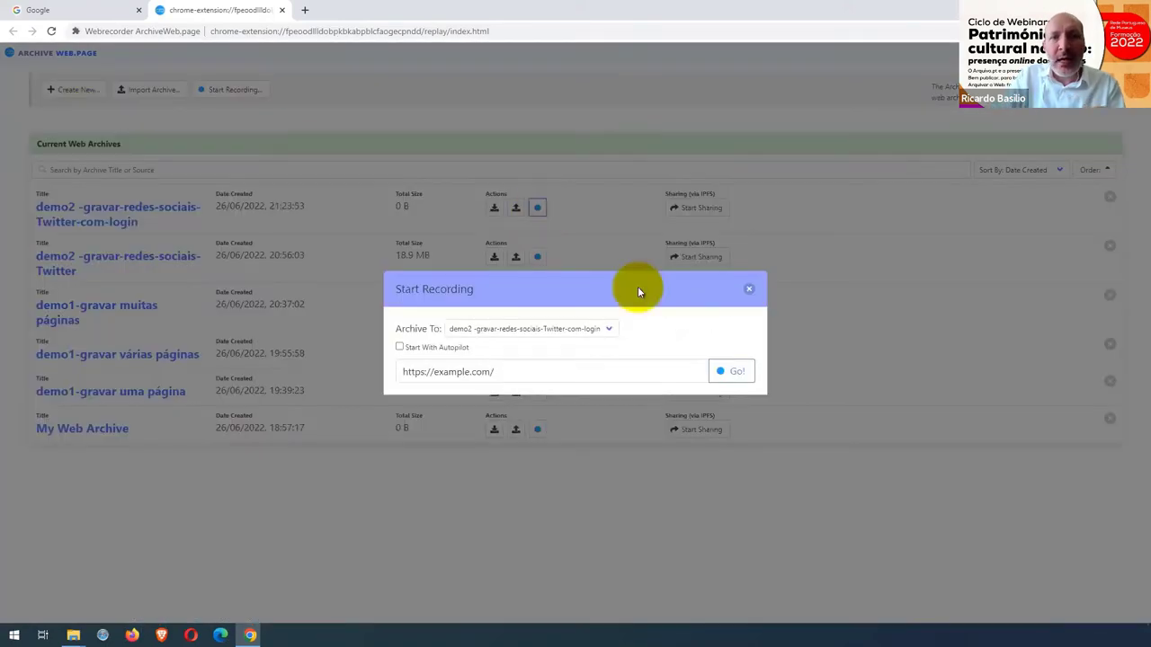
pyautogui.click(673, 372)
pyautogui.write('https://twitter.com/mnaa_lisboa')
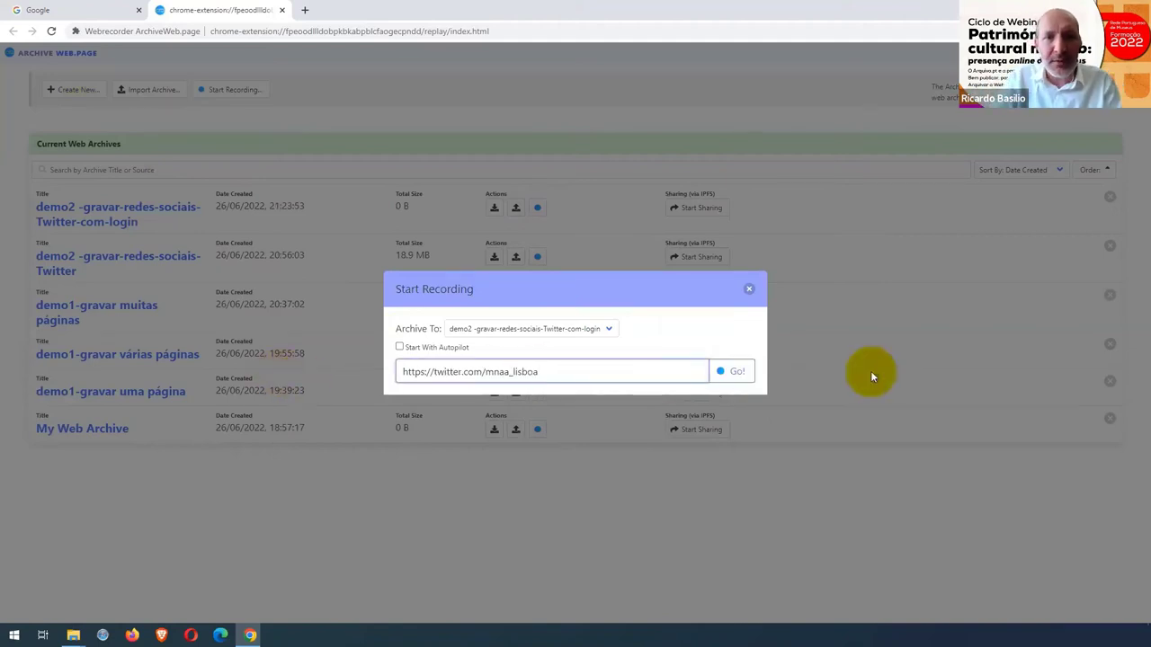
pyautogui.click(737, 372)
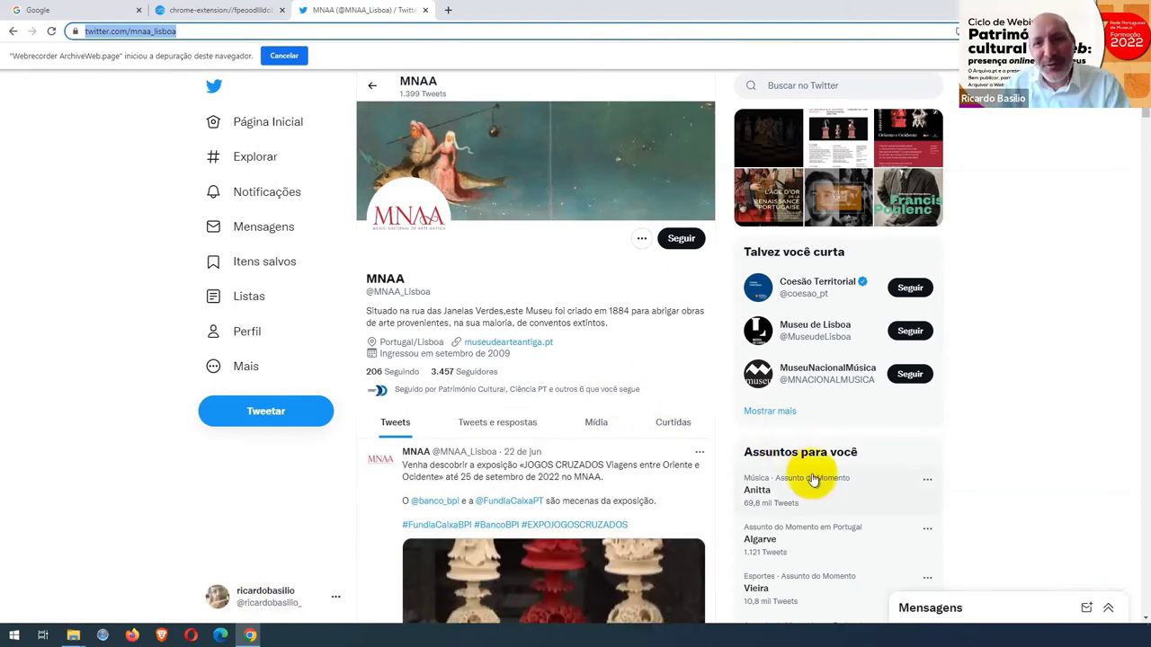
# Like MNAA's 22 June JOGOS CRUZADOS tweet and browse the following tweets so they are recorded while logged in
pyautogui.scroll(-3, 570, 426)
pyautogui.click(568, 423)
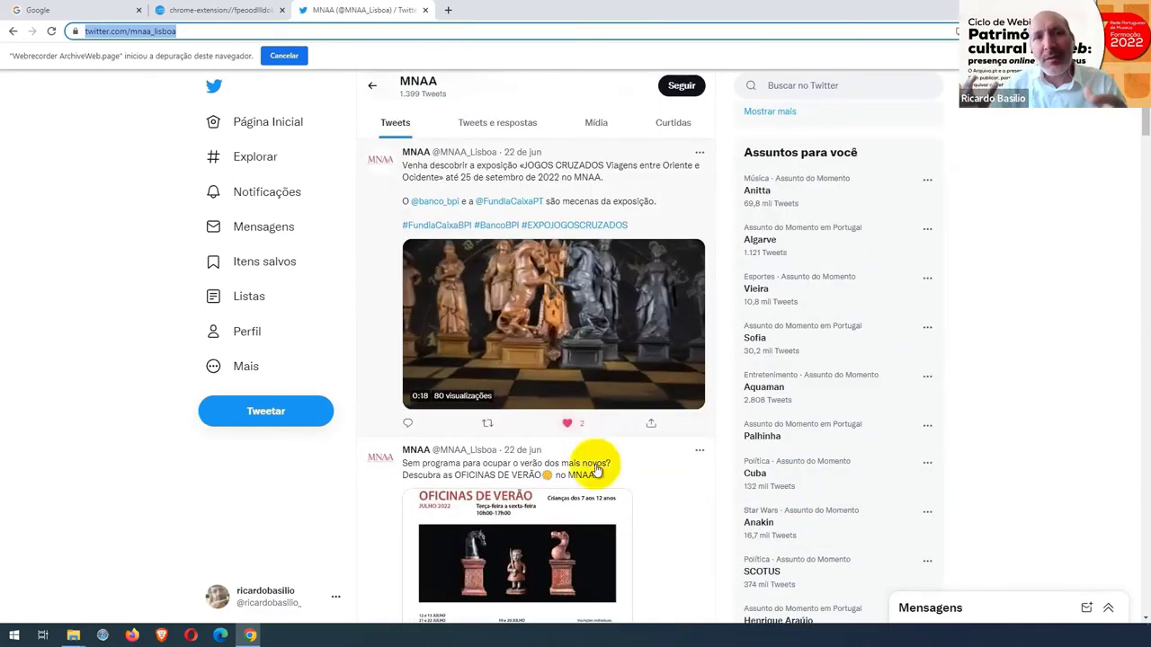
pyautogui.scroll(-2, 601, 529)
pyautogui.scroll(-1, 603, 538)
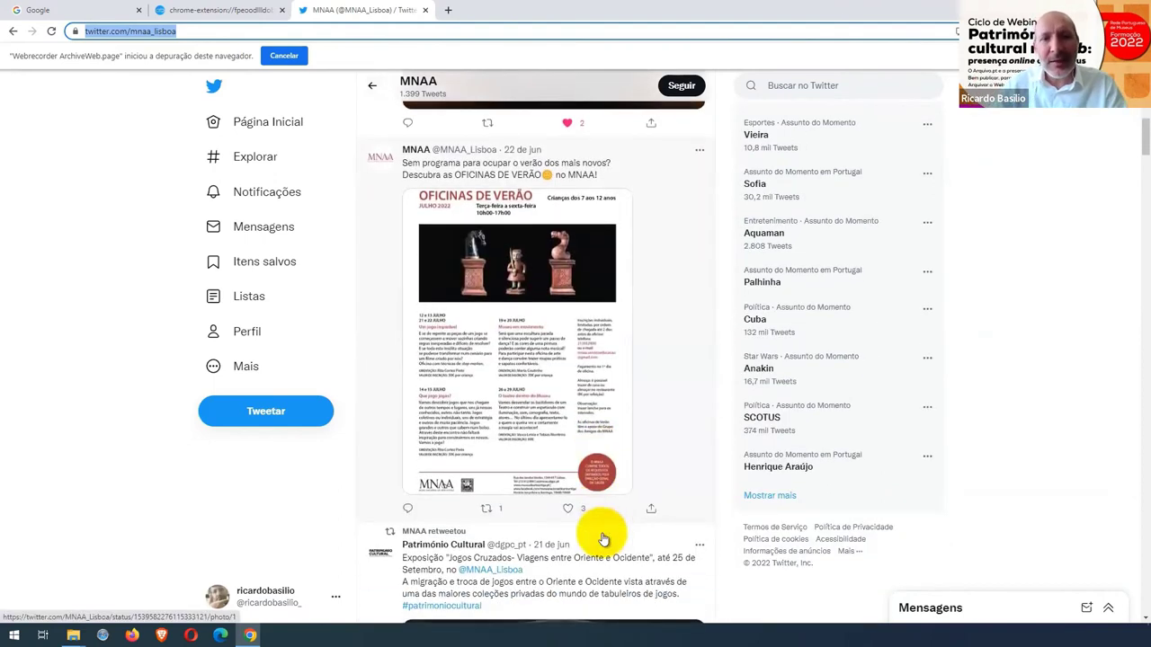
pyautogui.scroll(-4, 603, 538)
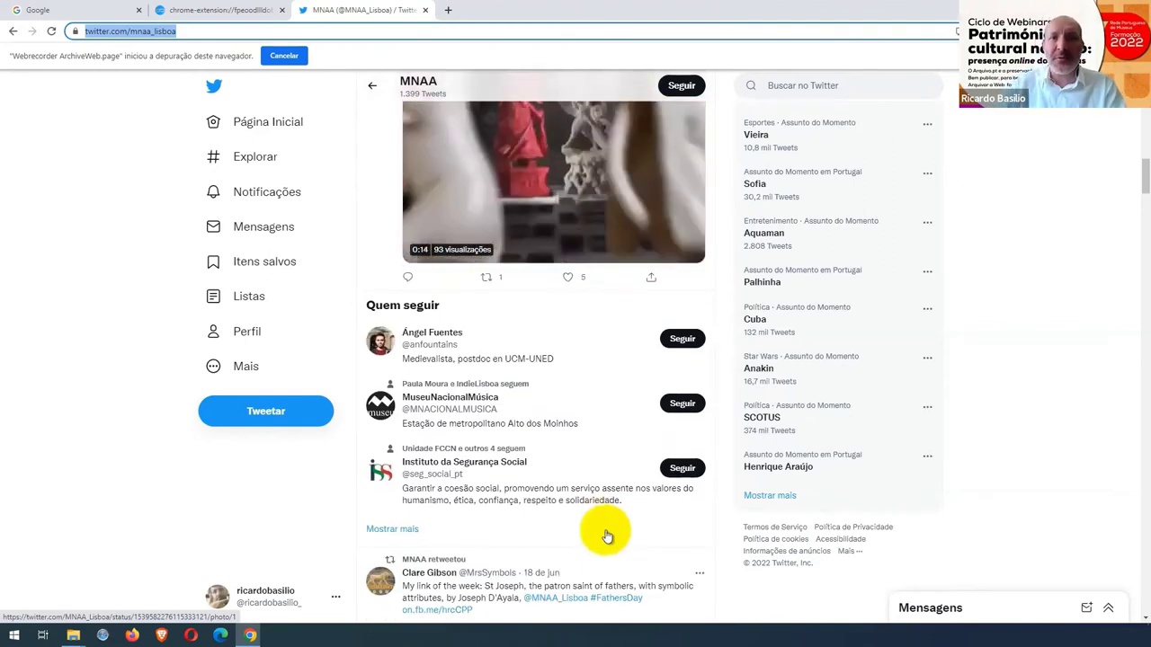
pyautogui.scroll(3, 654, 501)
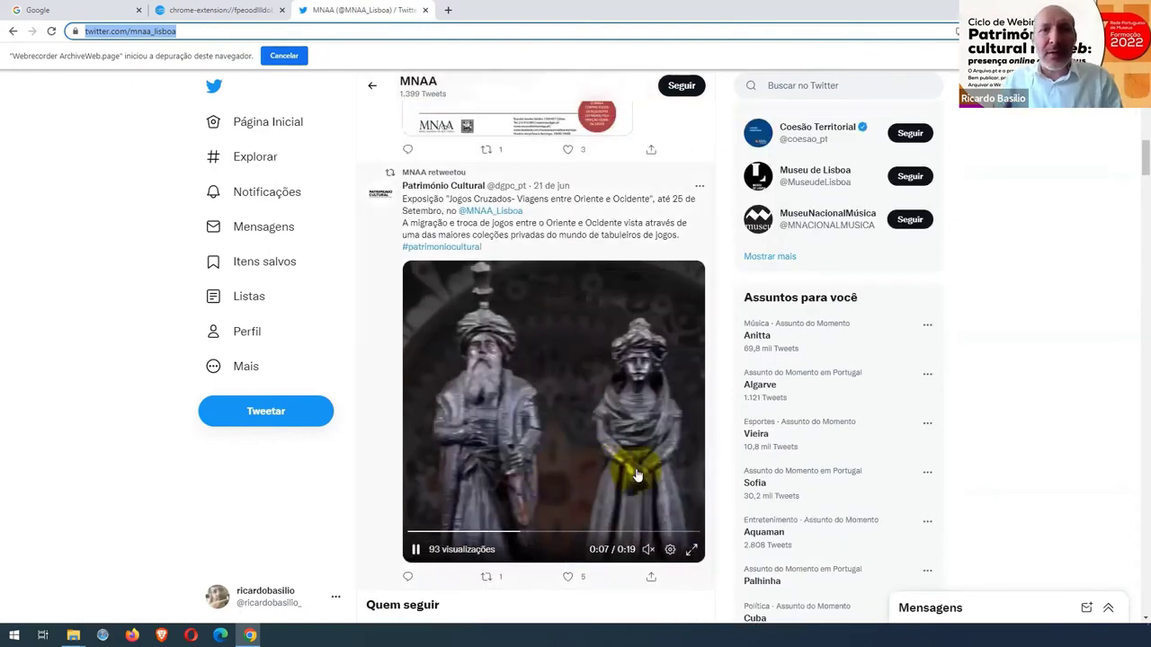
# Browse the web archives and replay the MNAA profile page recorded in "demo2 -gravar-redes-sociais-Twitter-com-login"
pyautogui.click(1057, 31)
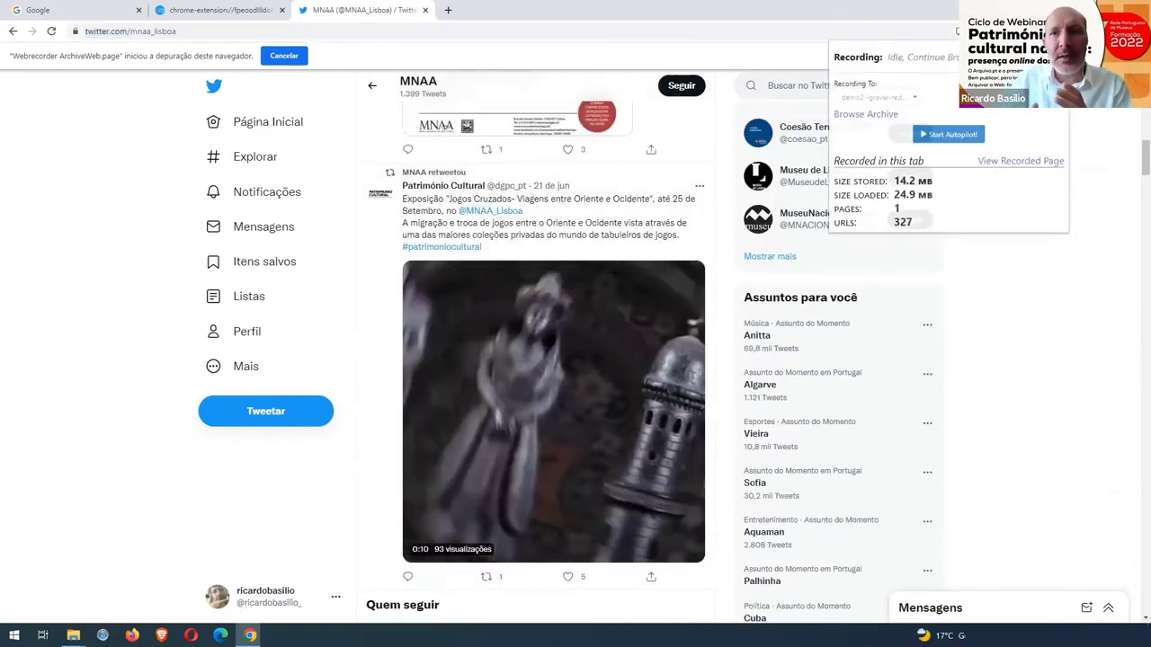
pyautogui.click(865, 113)
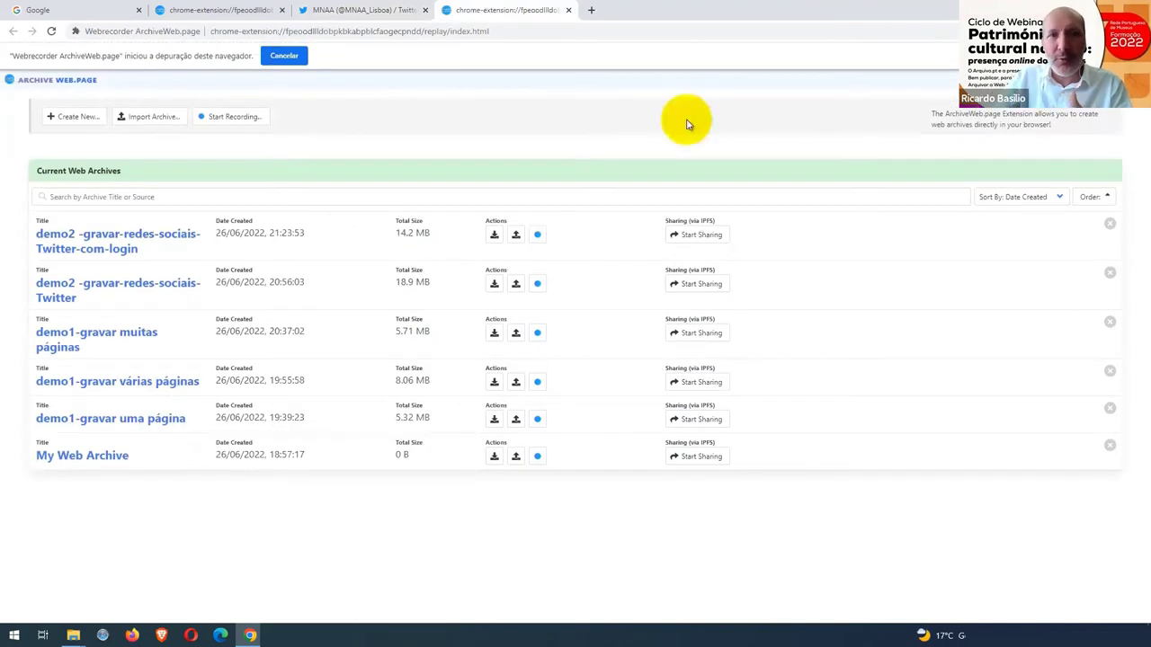
pyautogui.click(140, 243)
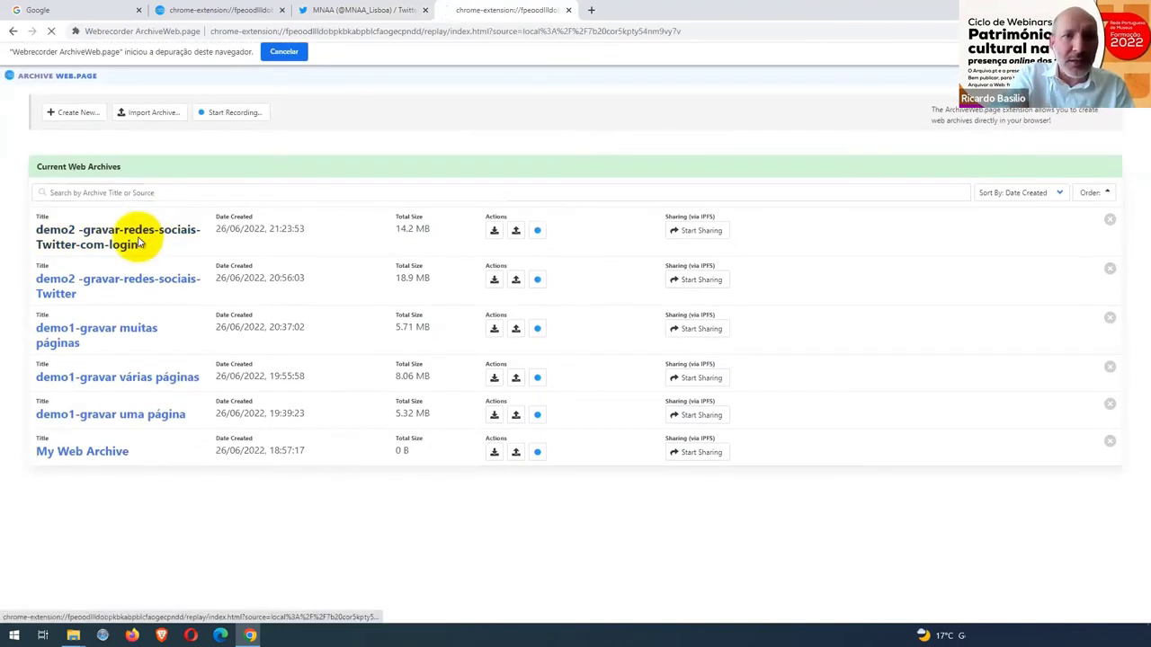
pyautogui.click(468, 269)
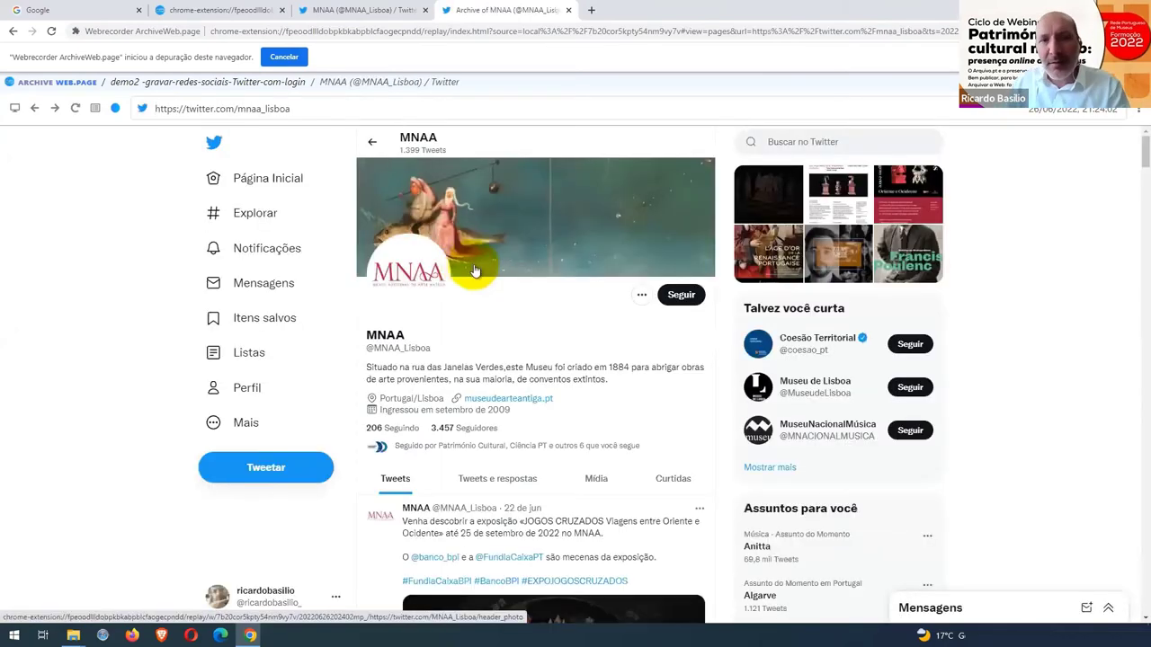
# Check the replayed logged-in MNAA page and try opening the account's own Perfil and Listas pages
pyautogui.scroll(-1, 482, 278)
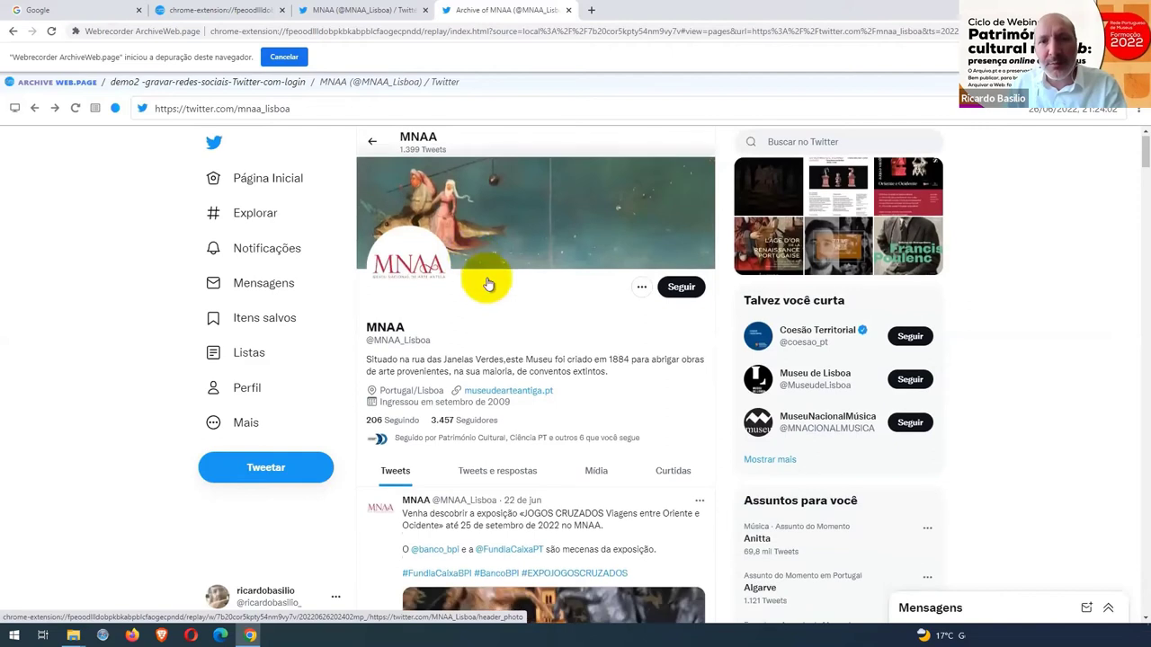
pyautogui.scroll(-2, 488, 284)
pyautogui.click(243, 391)
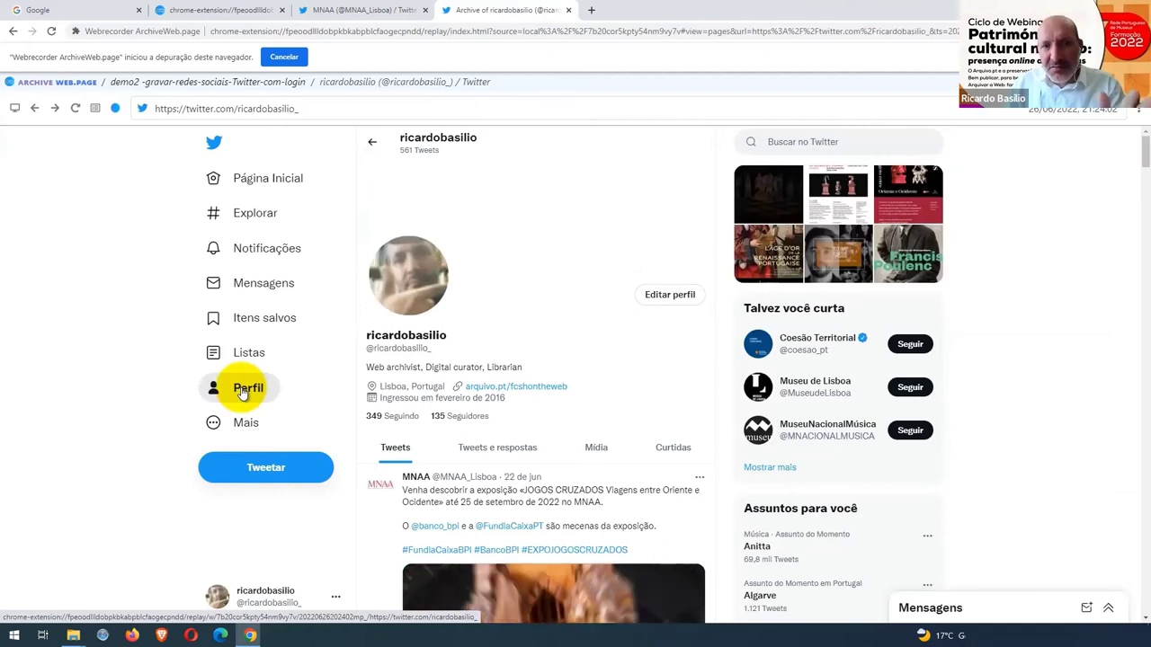
pyautogui.click(245, 350)
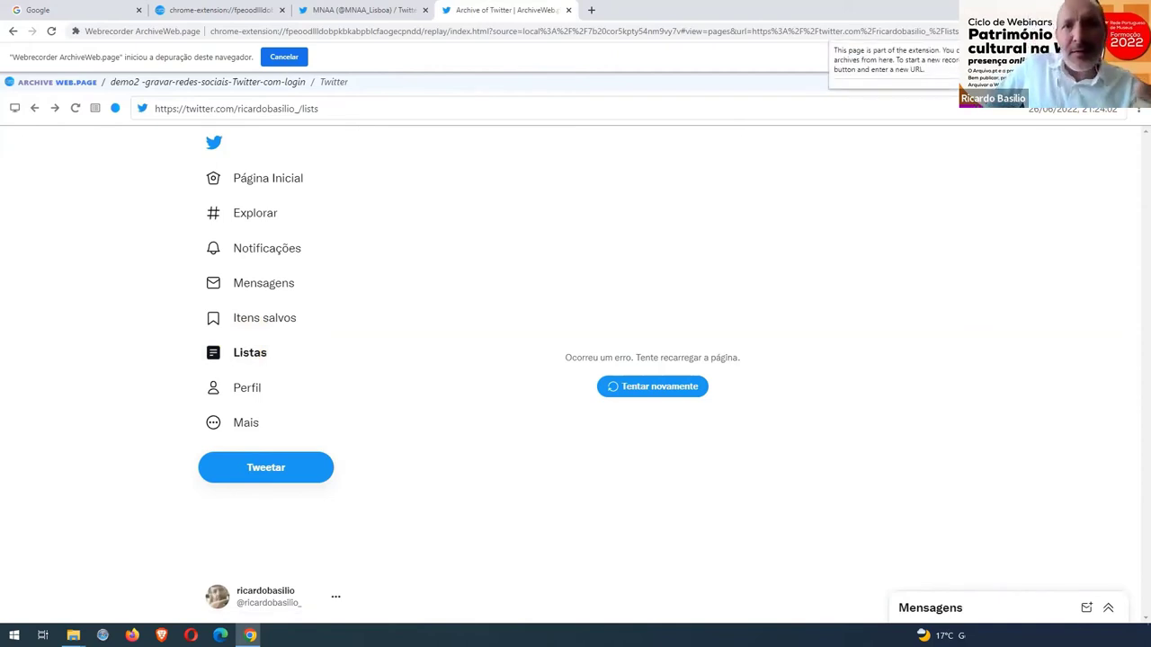
# Return to the archive overview and open the "demo2 -gravar-redes-sociais-Twitter-com-login" archive
pyautogui.click(57, 82)
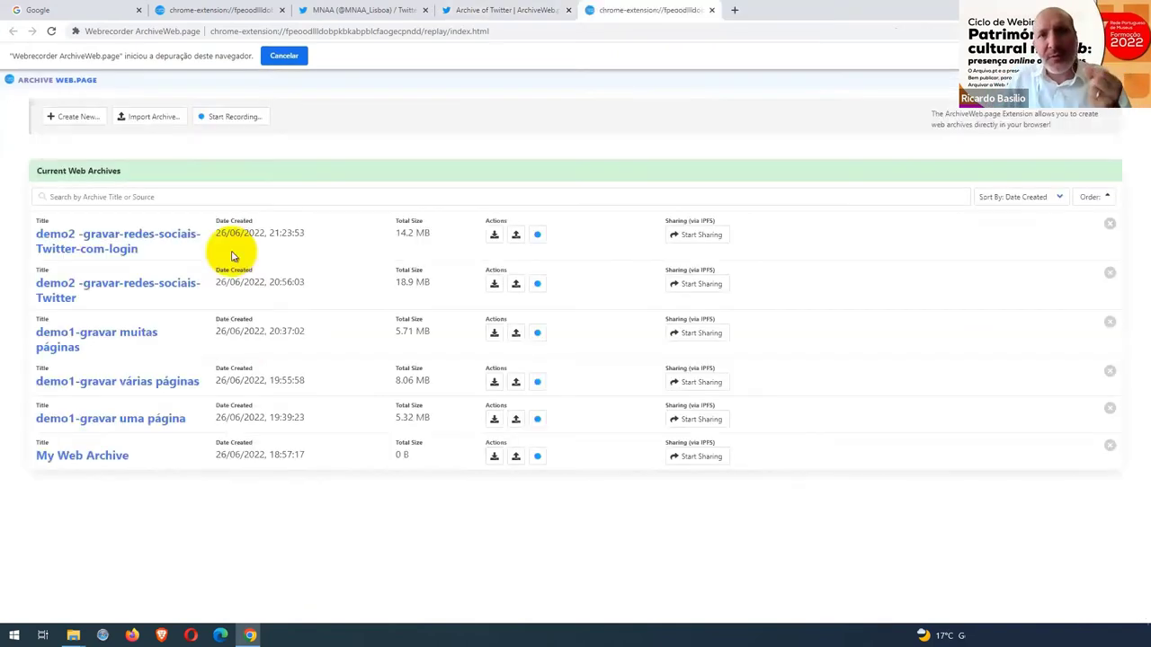
pyautogui.click(96, 241)
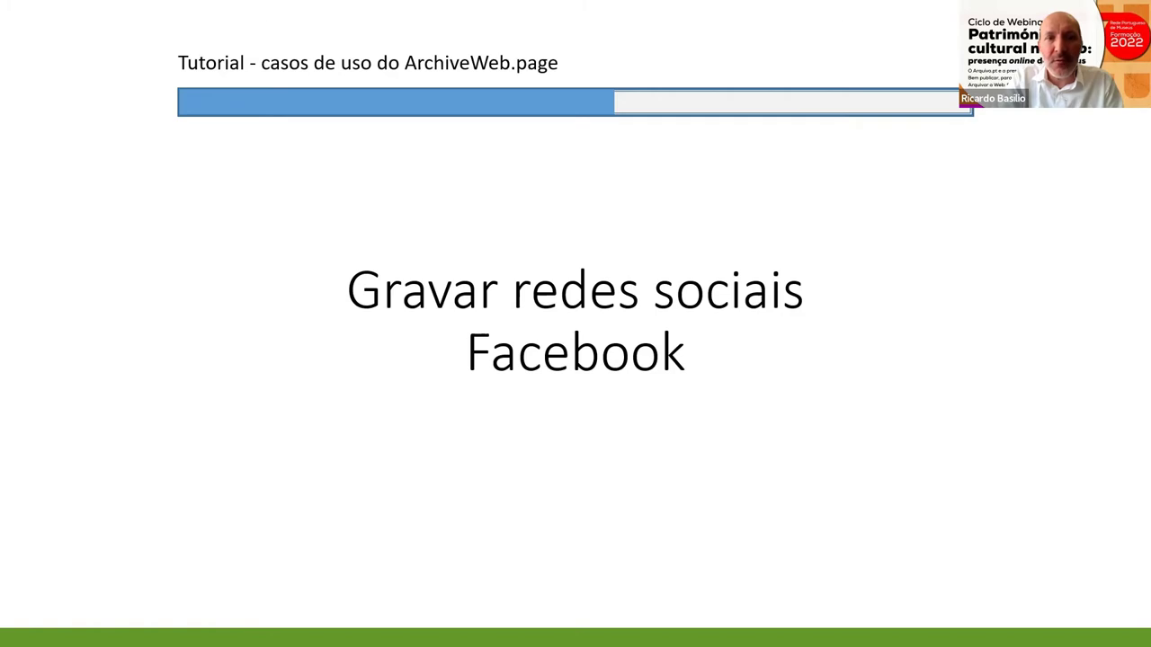
pyautogui.hotkey('alt', 'Tab')
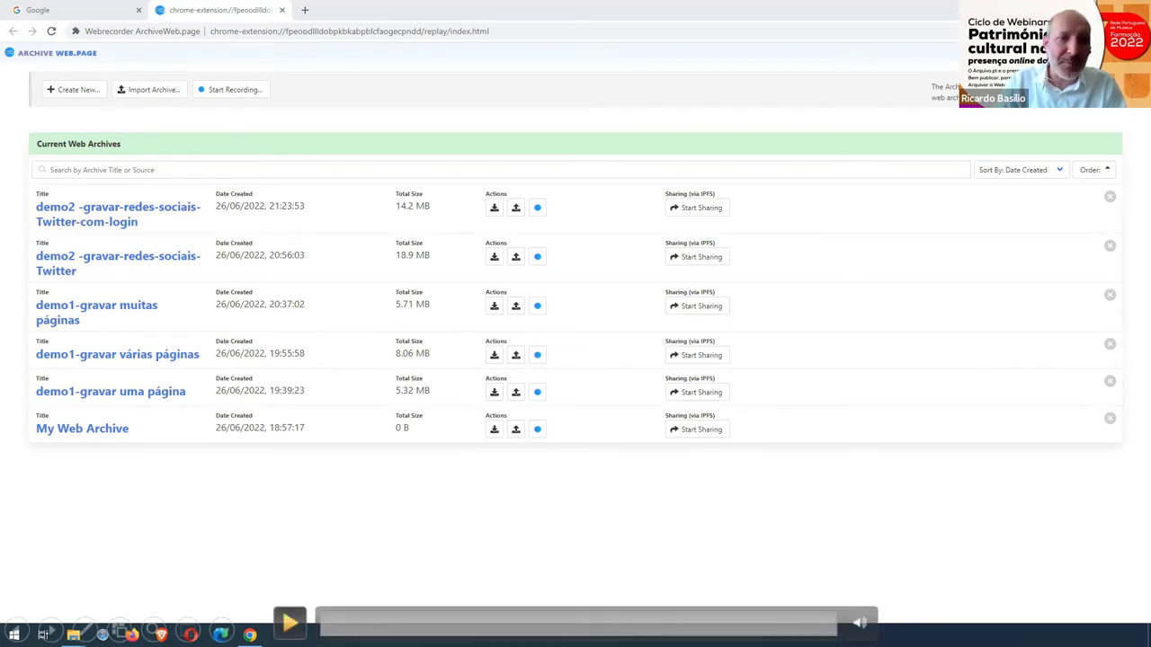
pyautogui.click(290, 622)
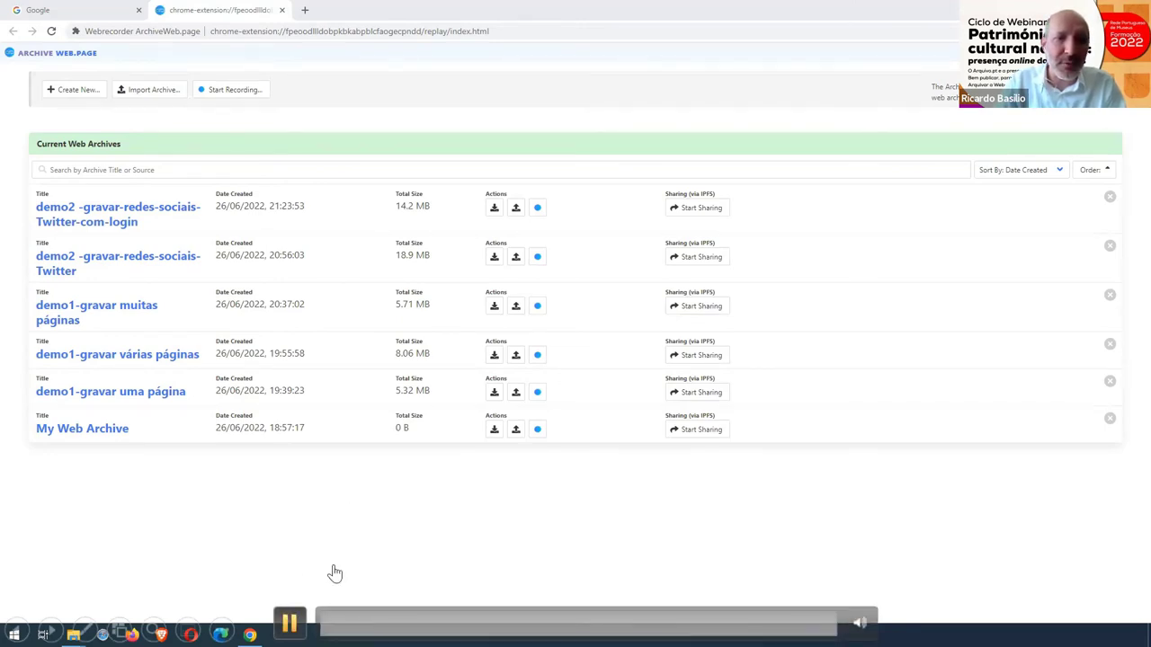
pyautogui.press('space')
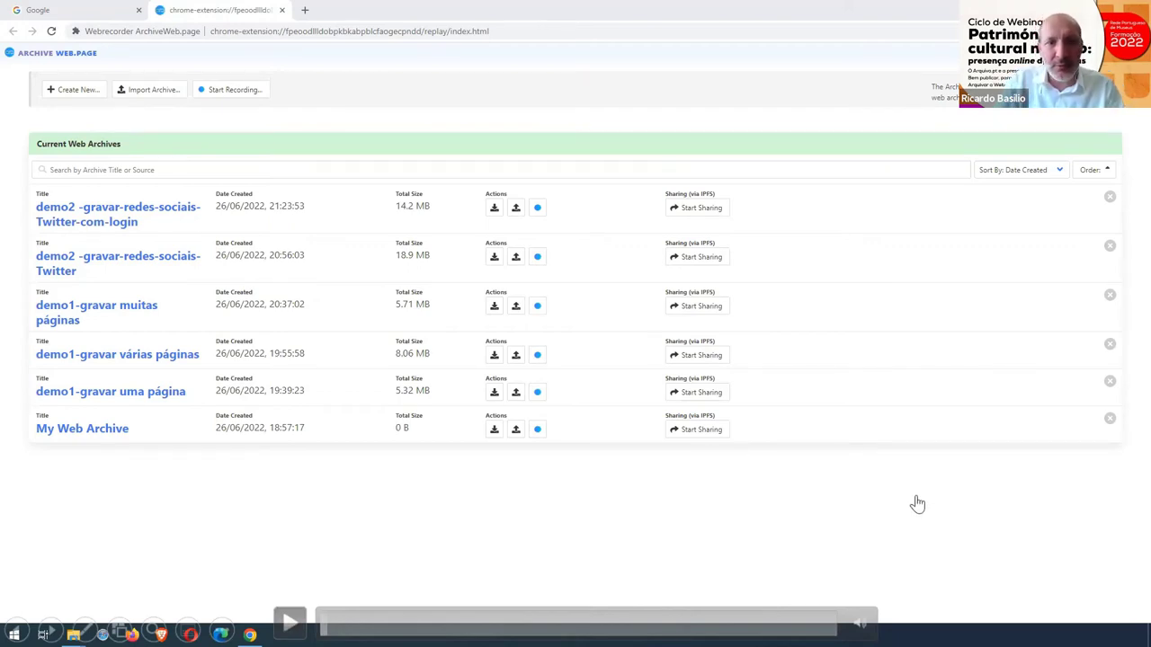
pyautogui.press('space')
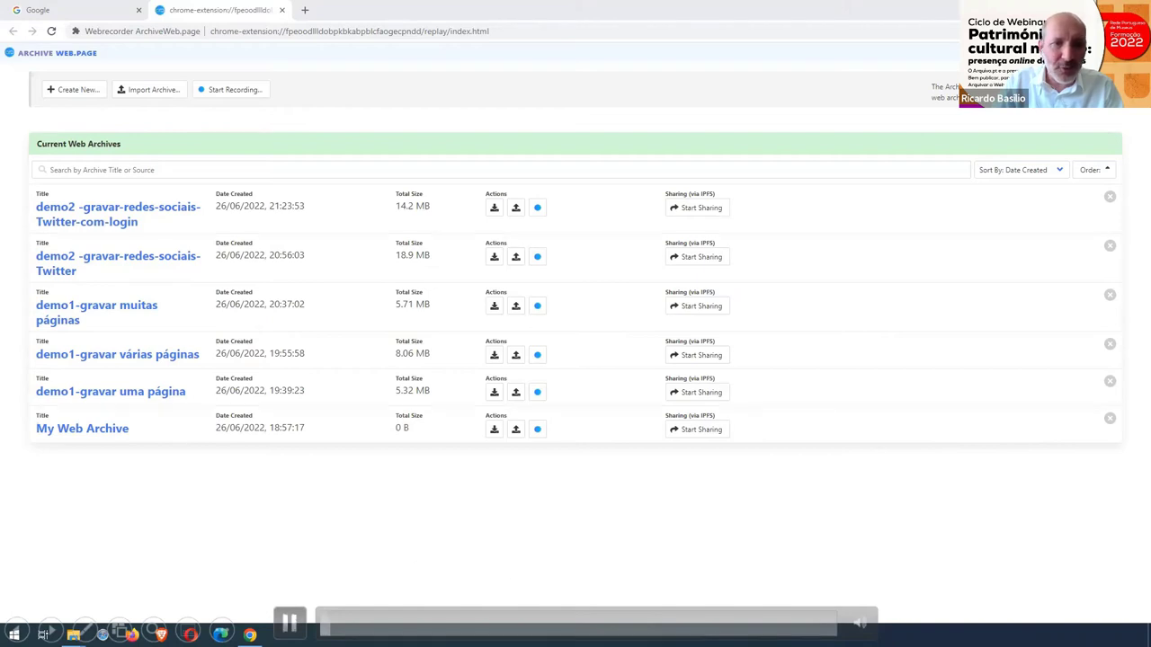
pyautogui.click(79, 91)
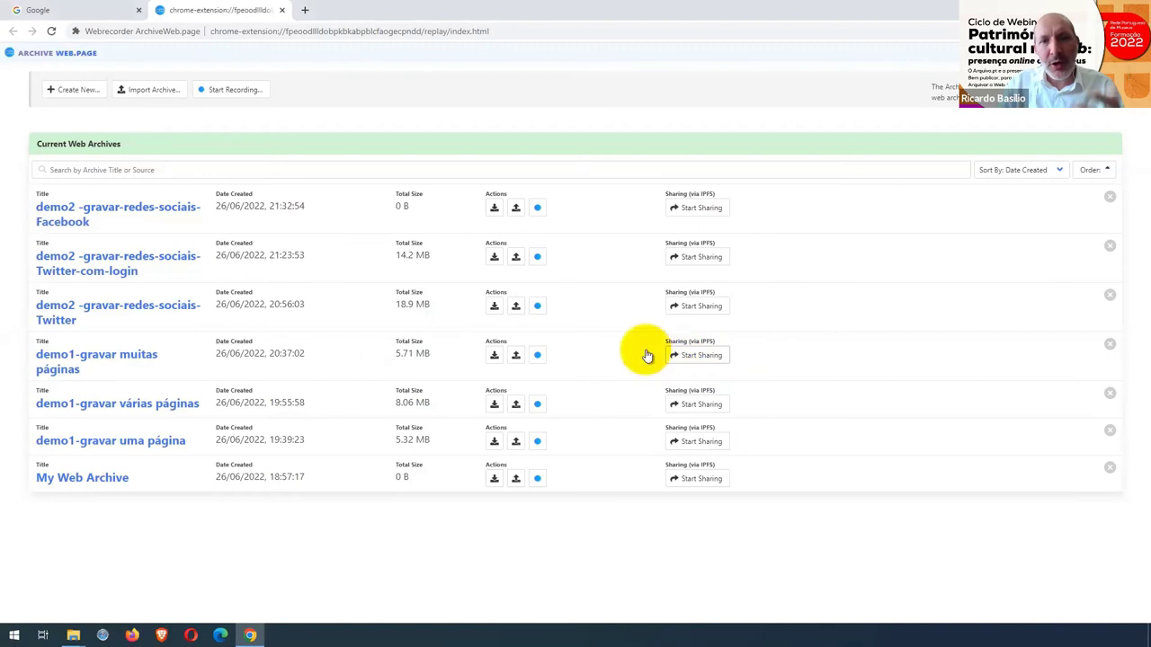
pyautogui.click(536, 208)
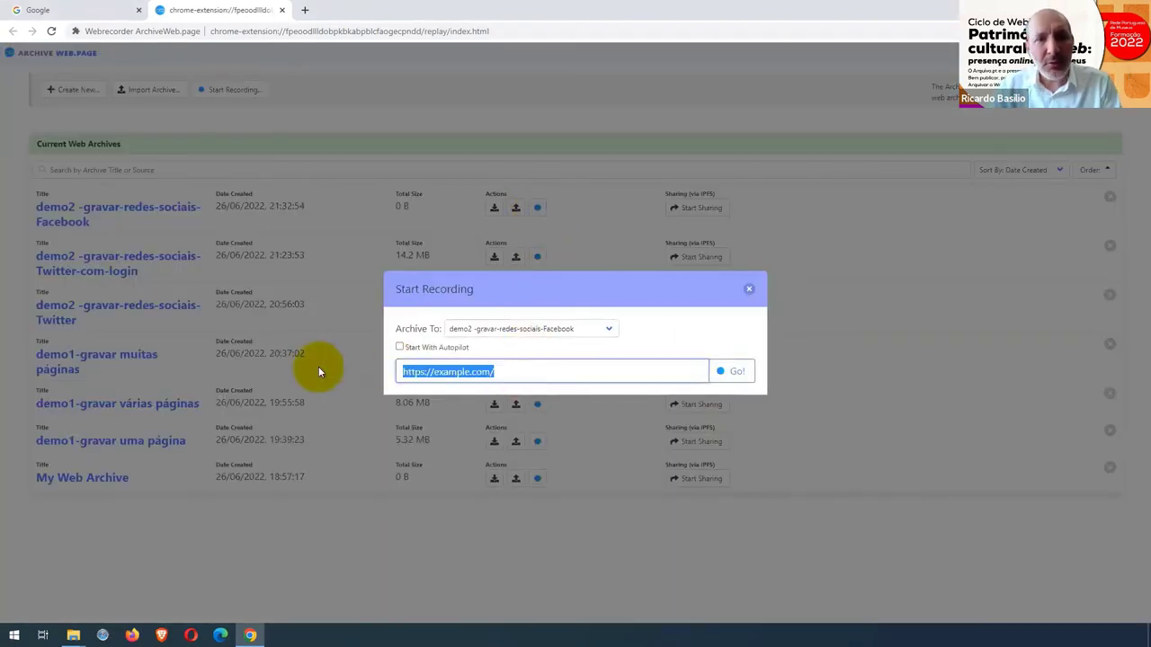
pyautogui.write('https://www.facebook.com/museunacionaldearteantiga/')
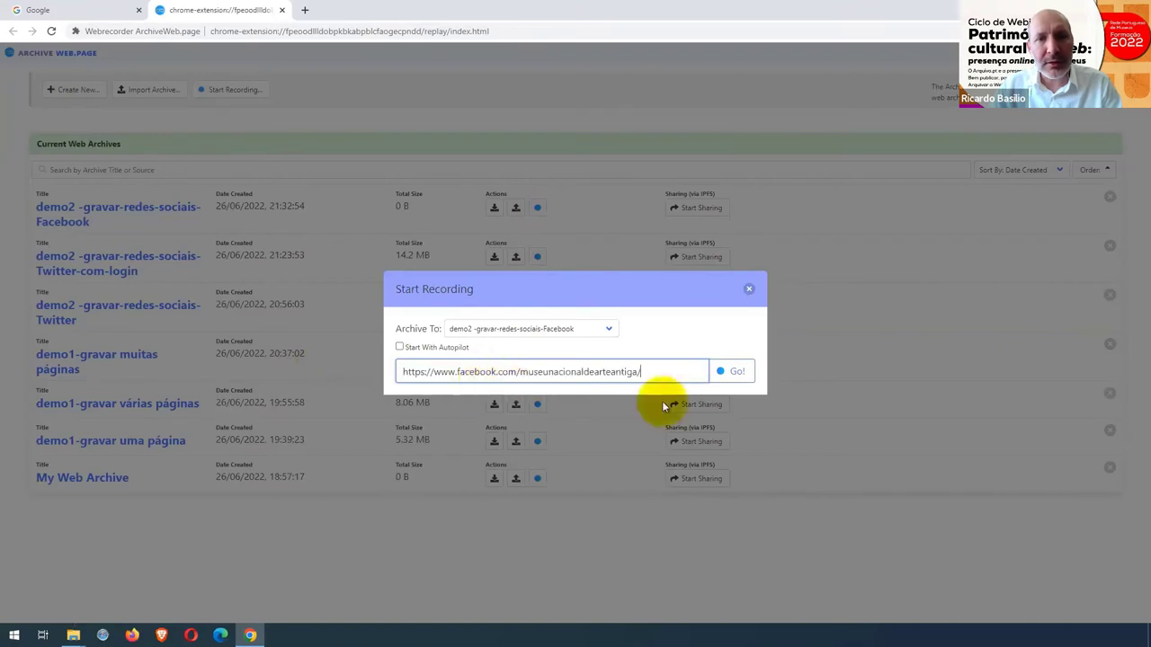
pyautogui.click(737, 373)
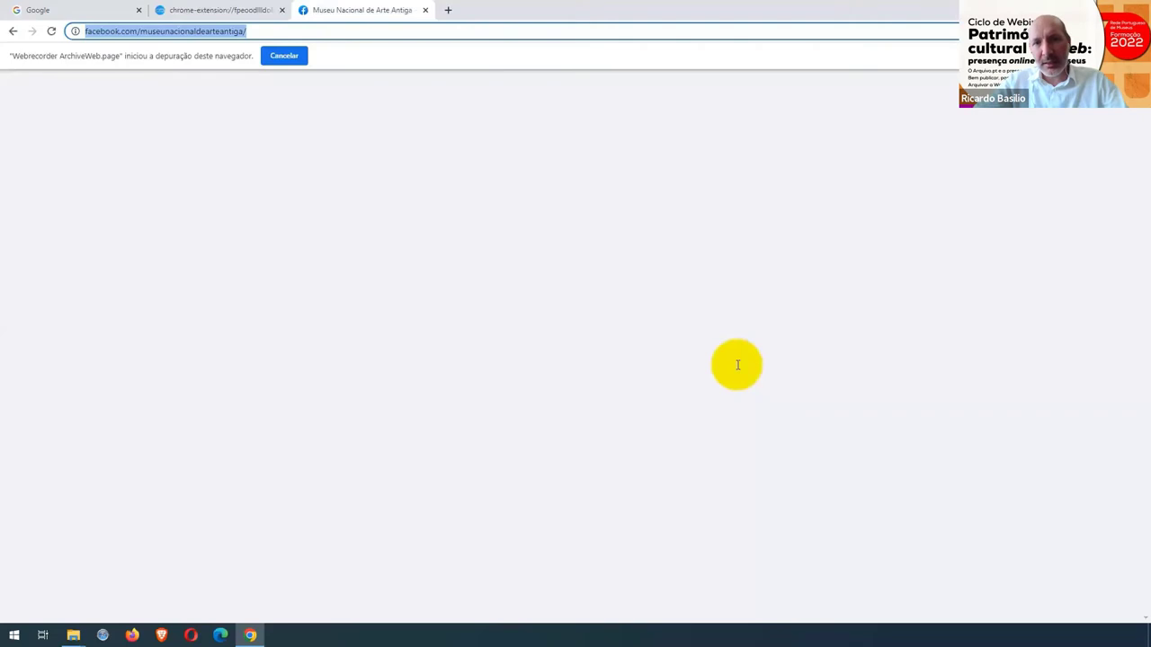
# Record the posts on the MNAA Facebook page with Autopilot, and stop the recording
pyautogui.scroll(-2, 622, 349)
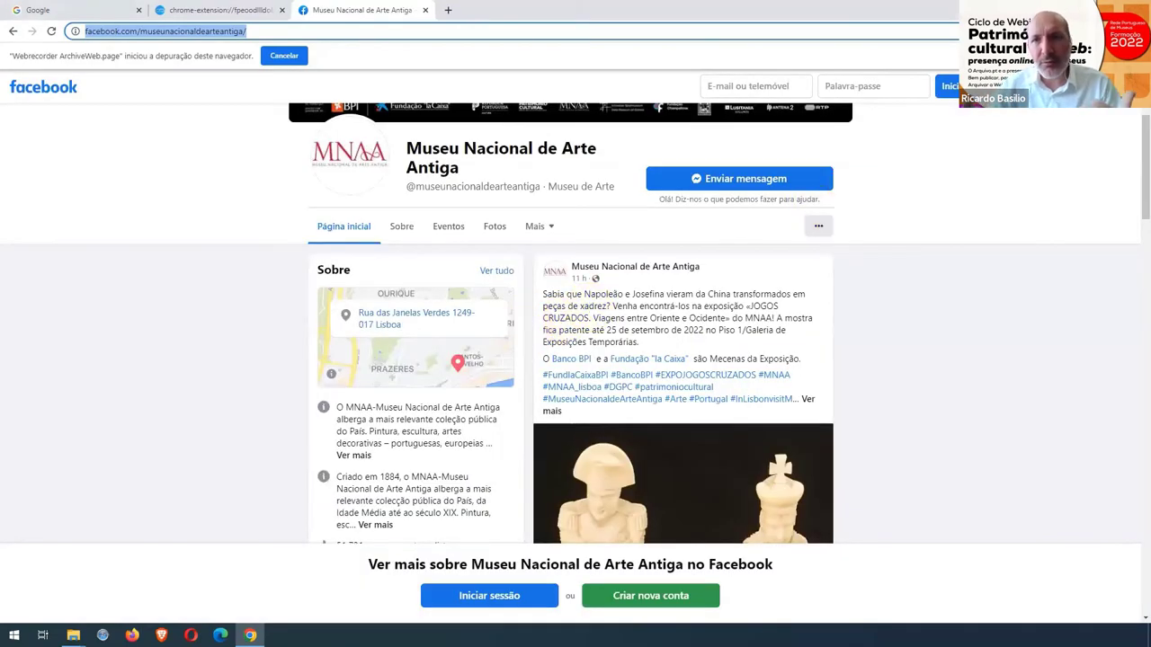
pyautogui.click(1061, 30)
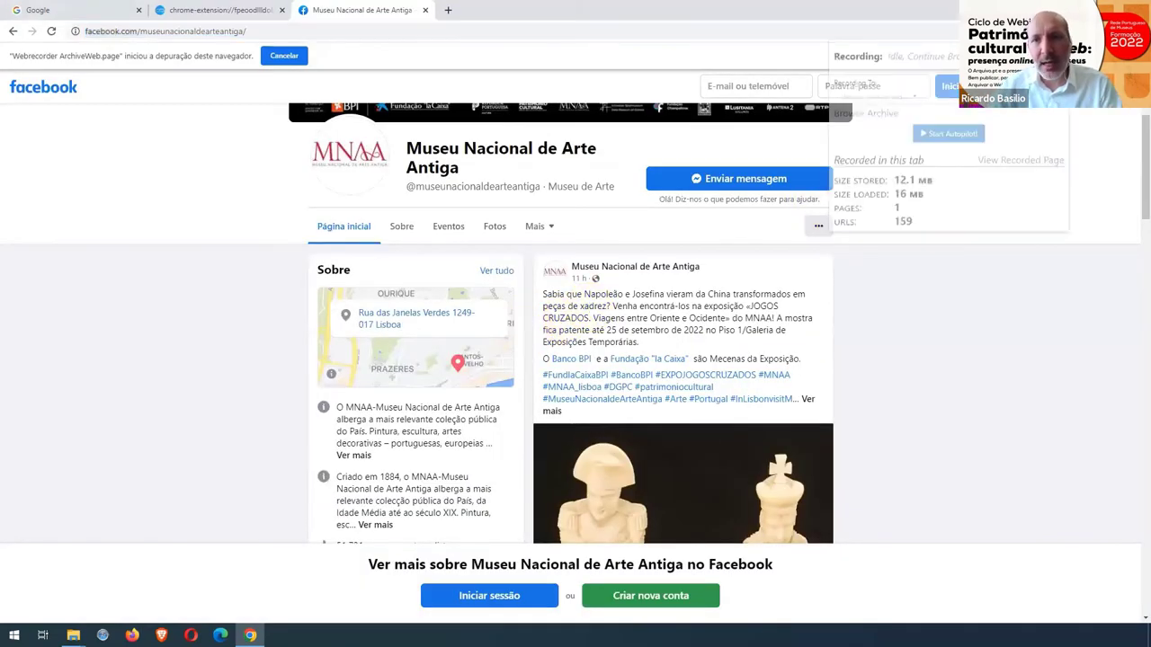
pyautogui.click(952, 142)
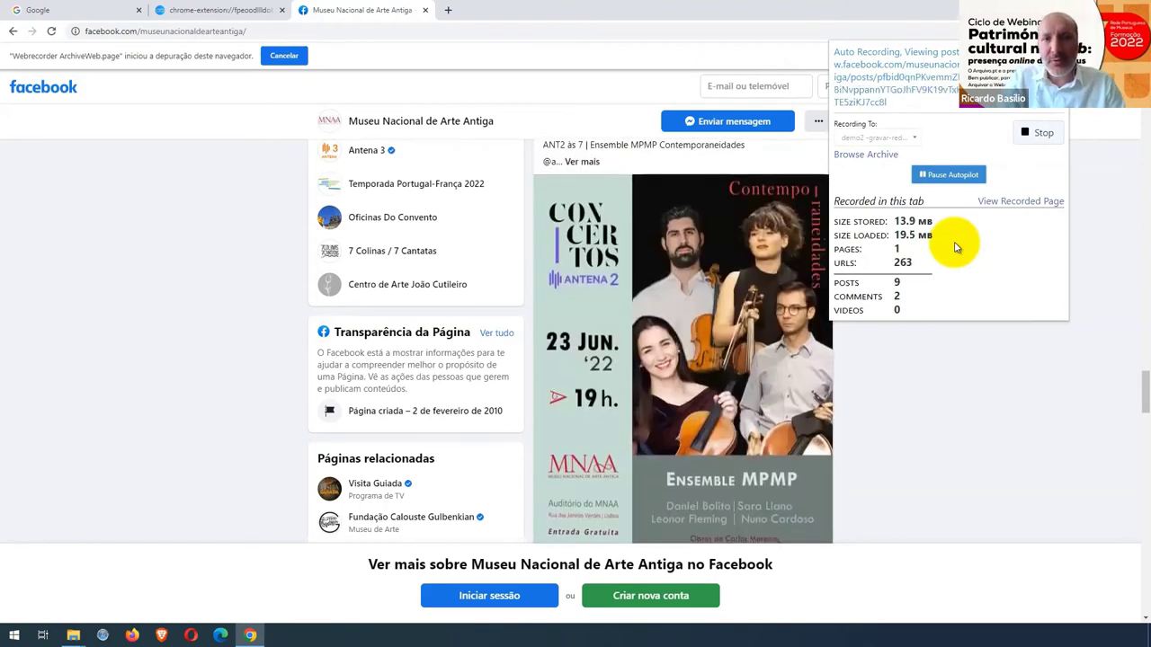
pyautogui.click(953, 176)
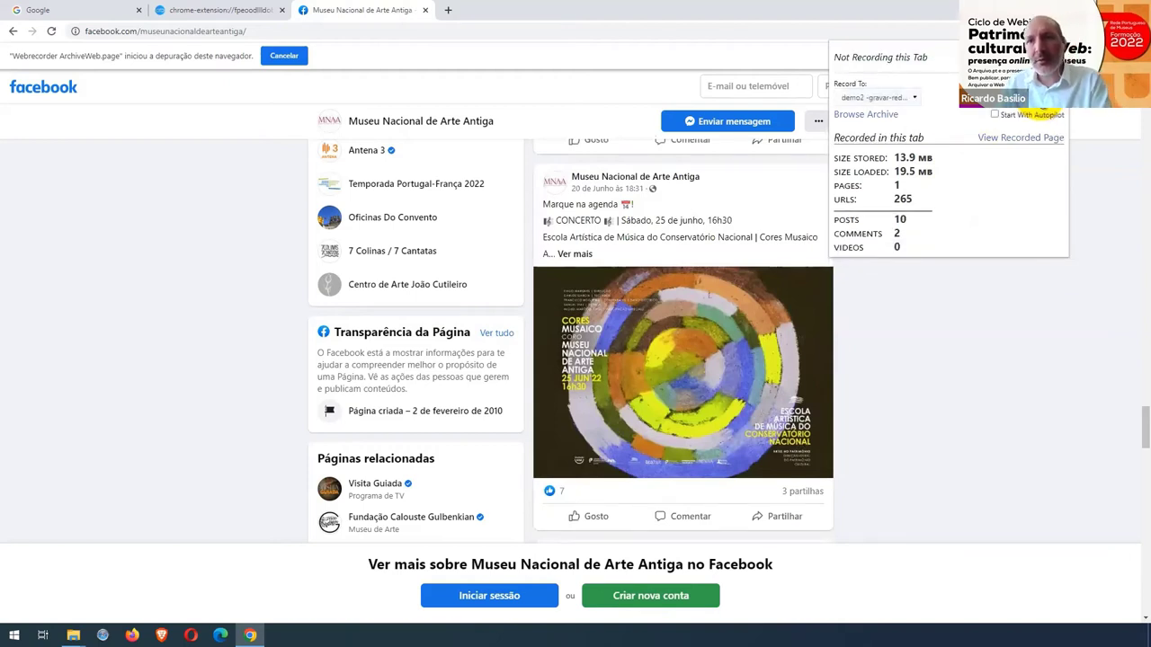
# Browse the web archive and replay the recorded MNAA Facebook page, checking its posts down the timeline
pyautogui.click(863, 111)
pyautogui.click(80, 216)
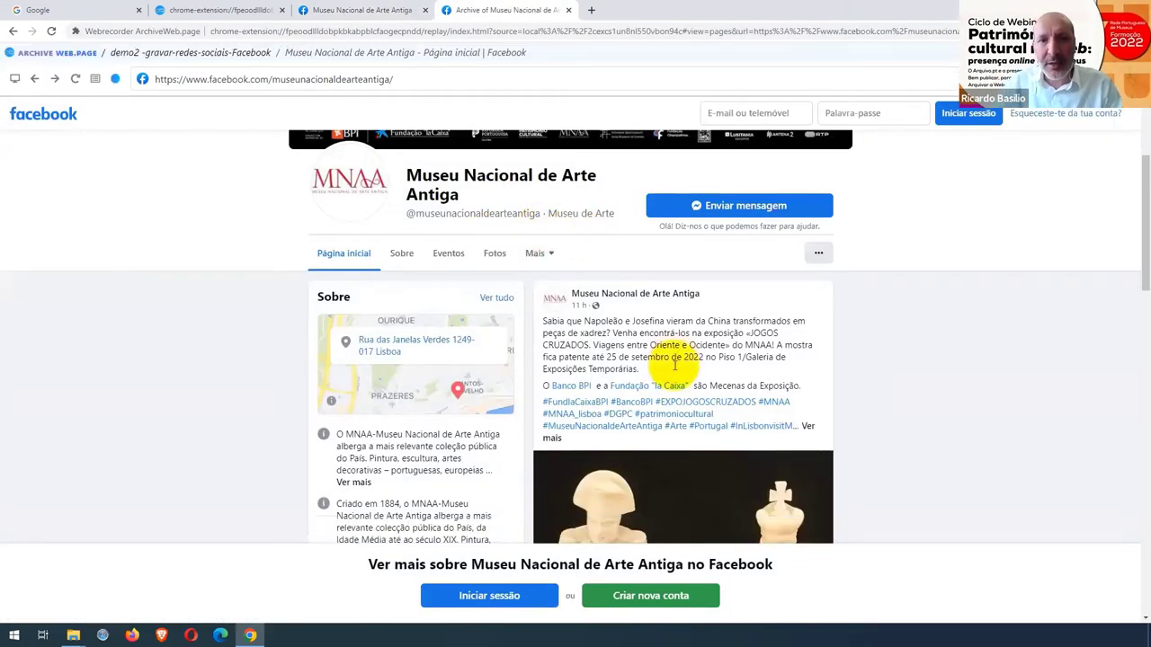
pyautogui.scroll(-2, 684, 387)
pyautogui.scroll(-4, 688, 400)
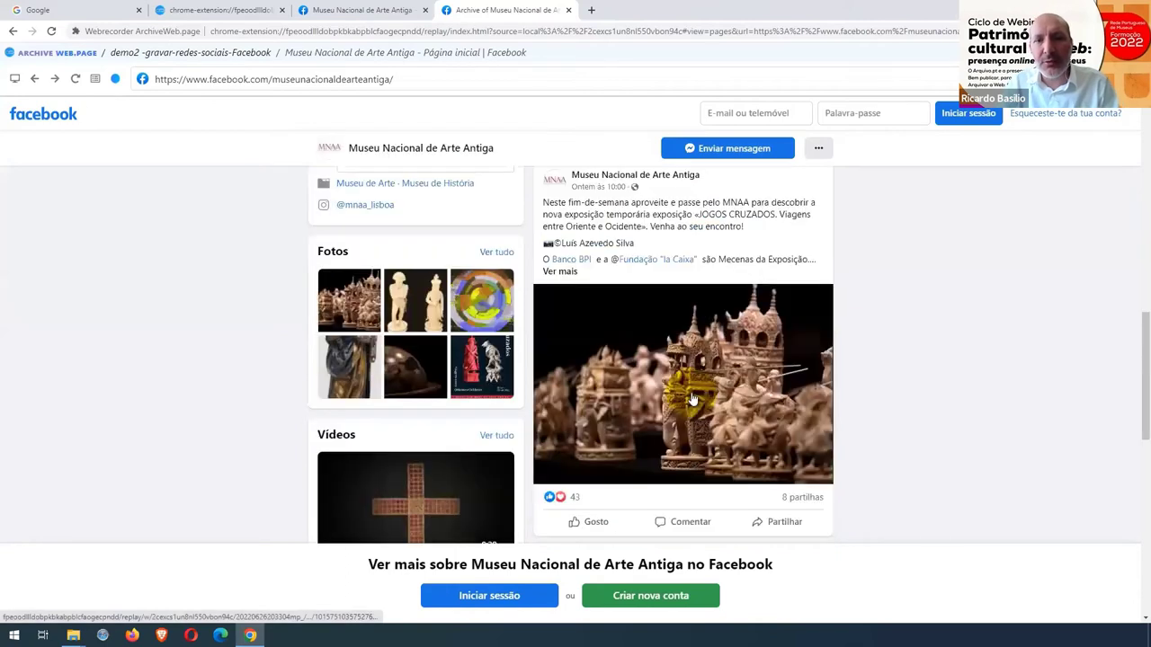
pyautogui.scroll(-5, 691, 399)
pyautogui.scroll(-5, 691, 400)
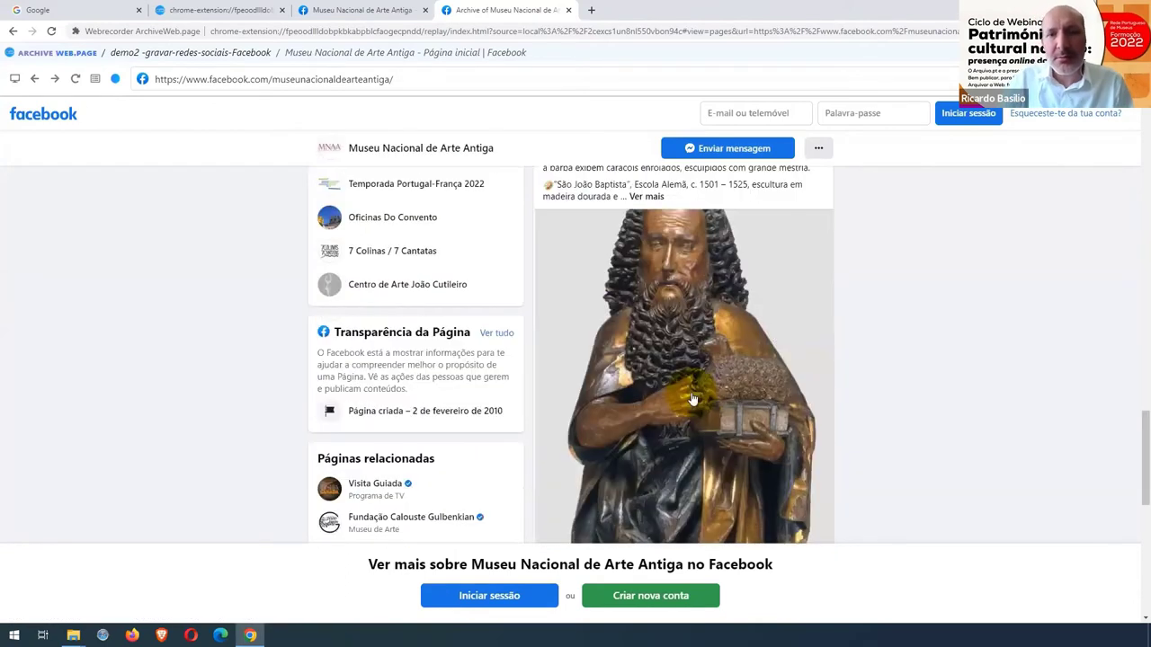
pyautogui.scroll(-5, 692, 400)
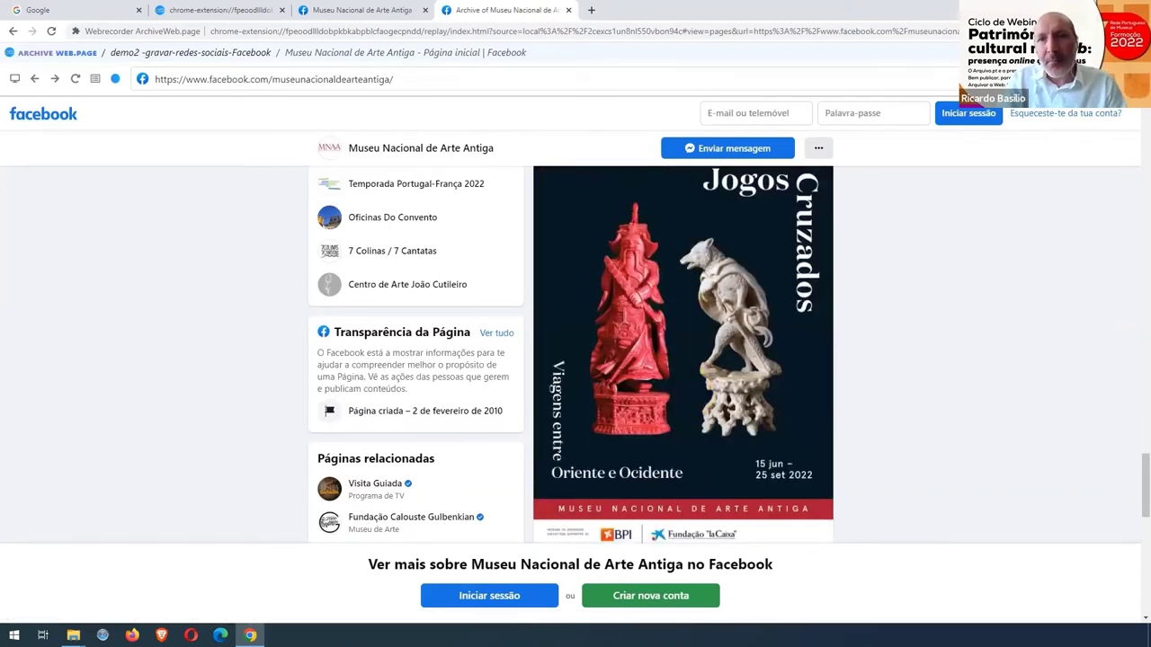
# Return to the archive overview, open "demo2 -gravar-redes-sociais-Facebook" and show its download formats
pyautogui.click(973, 52)
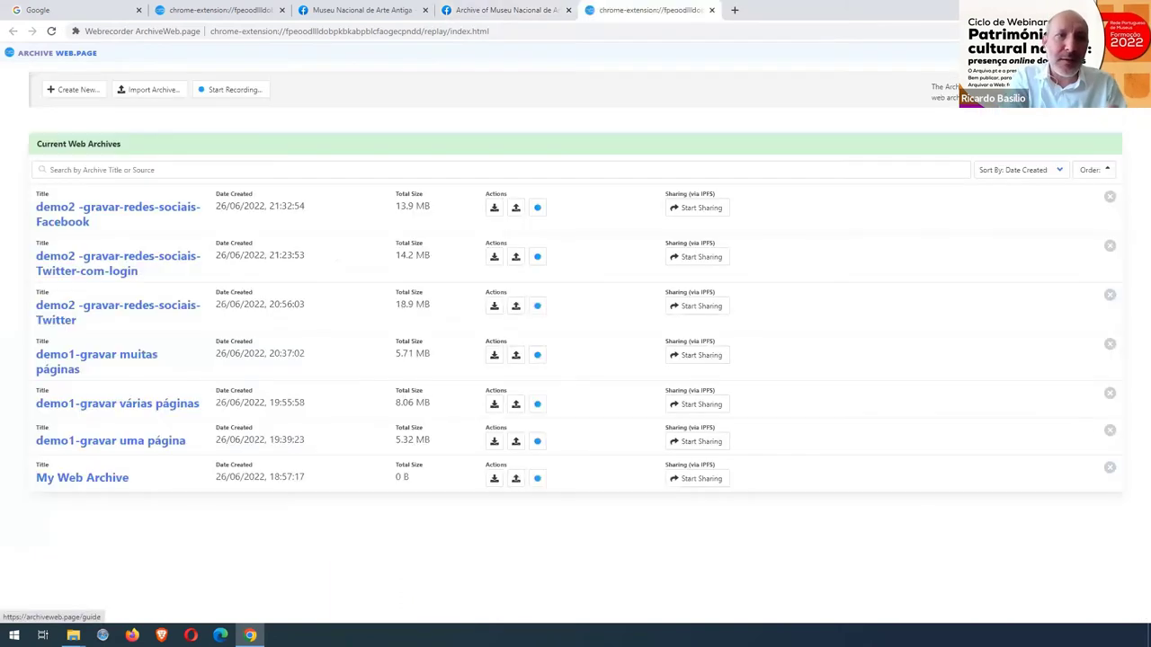
pyautogui.click(115, 207)
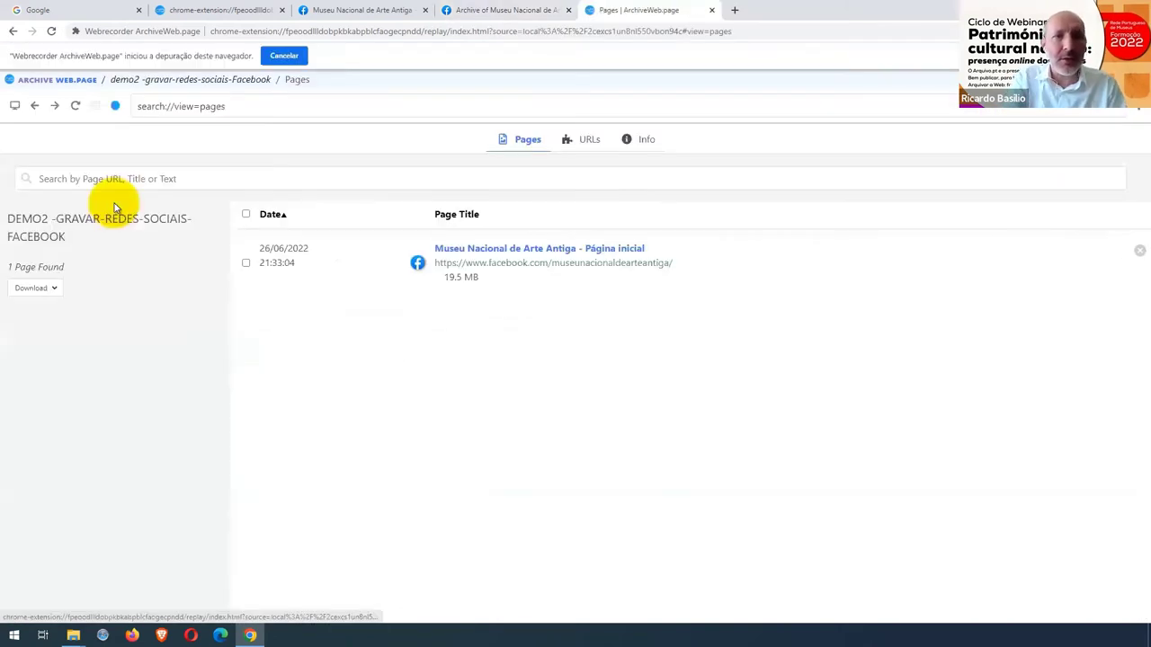
pyautogui.click(54, 289)
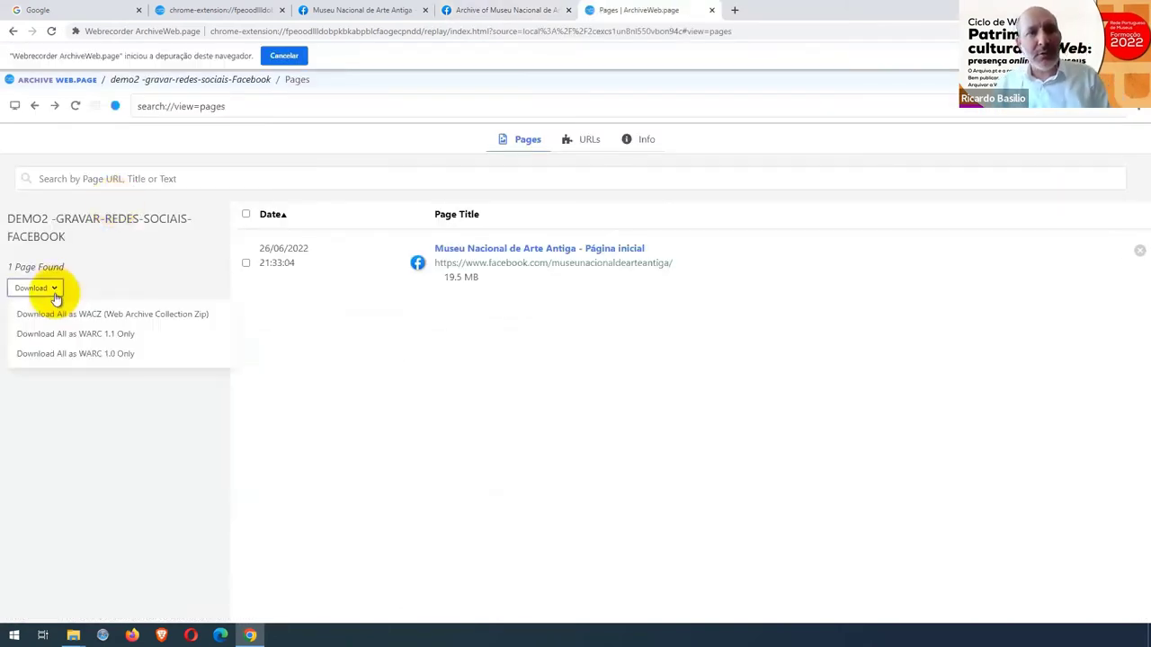
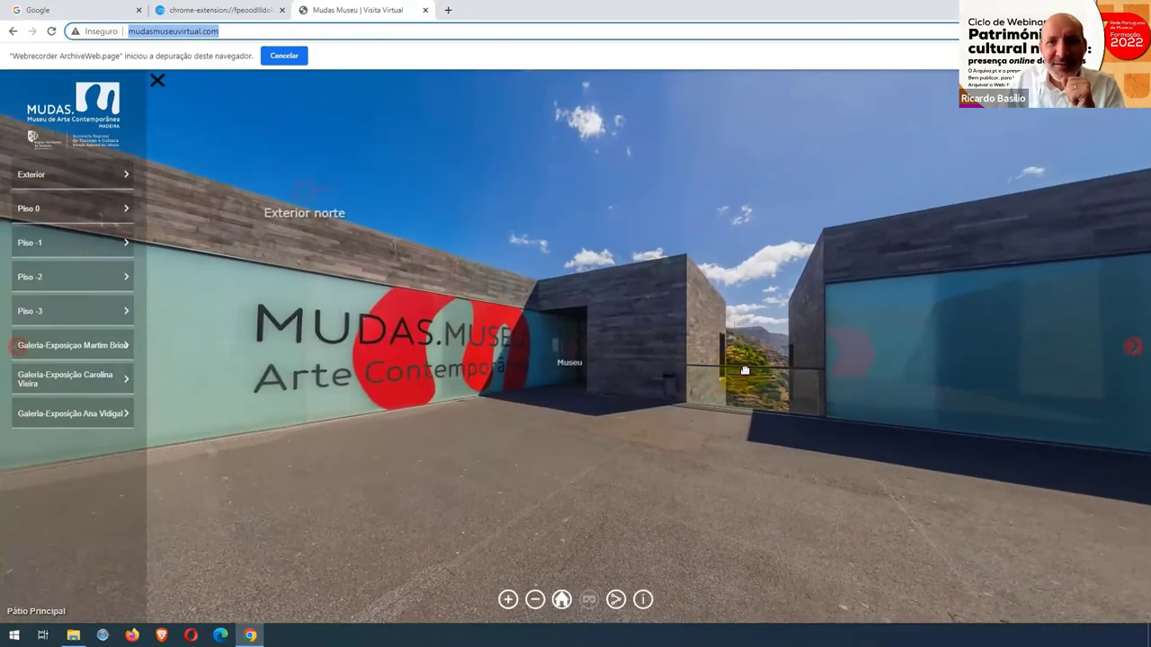
# Look around the Pátio Principal of the MUDAS virtual tour and Sala 10 b on Piso -3 so they are recorded
pyautogui.moveTo(755, 371); pyautogui.dragTo(399, 368)
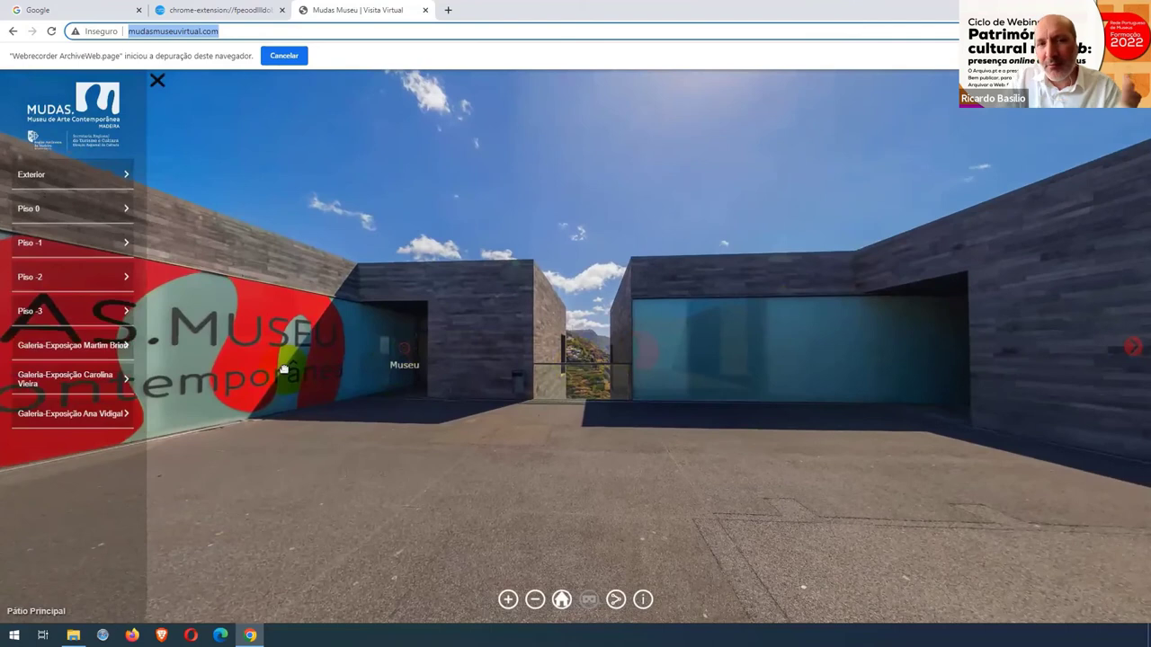
pyautogui.click(119, 310)
pyautogui.click(58, 331)
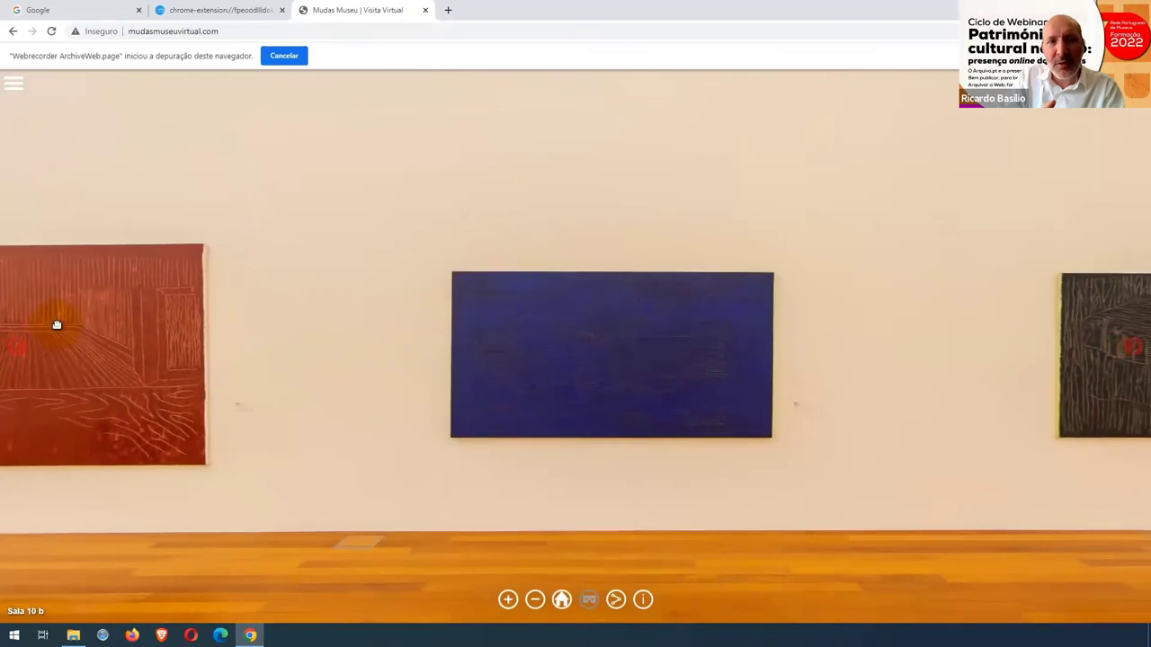
pyautogui.moveTo(56, 324); pyautogui.dragTo(287, 433)
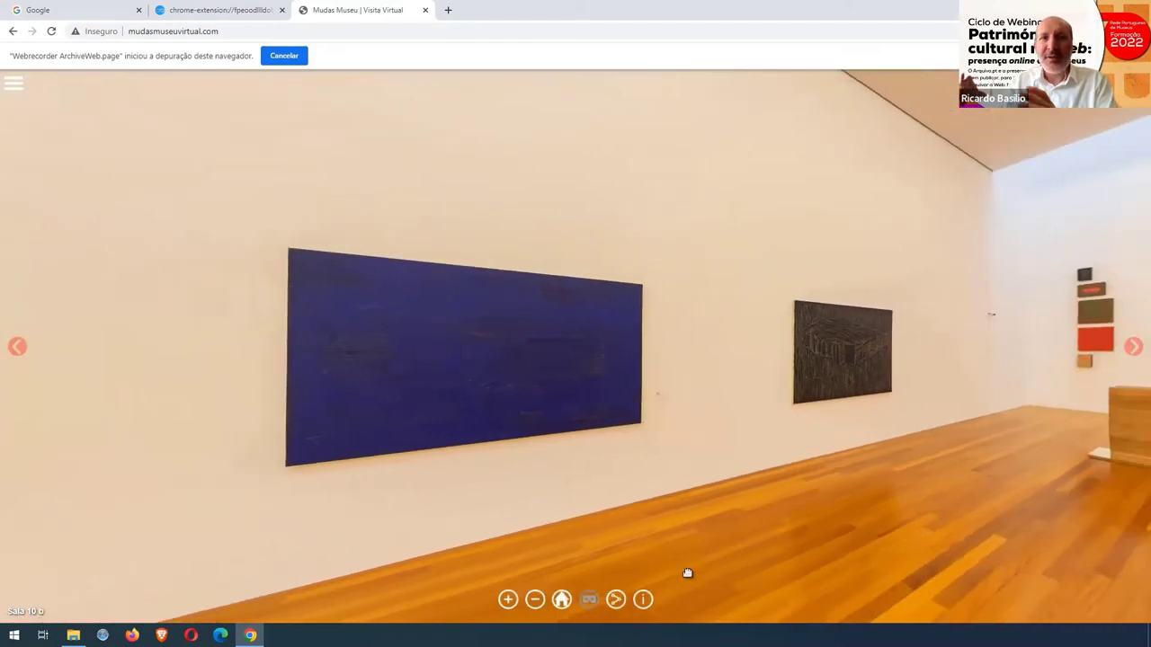
pyautogui.click(341, 359)
# Visit Sala 11 on Piso -3 of the virtual tour and stop the recording
pyautogui.click(15, 83)
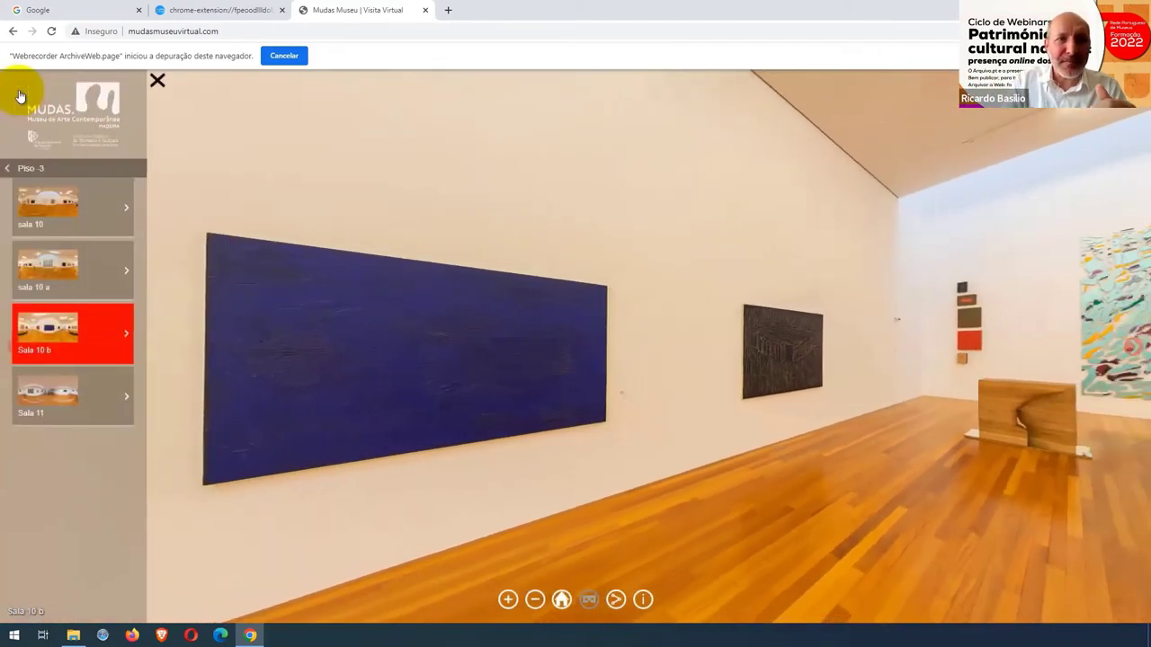
pyautogui.click(49, 396)
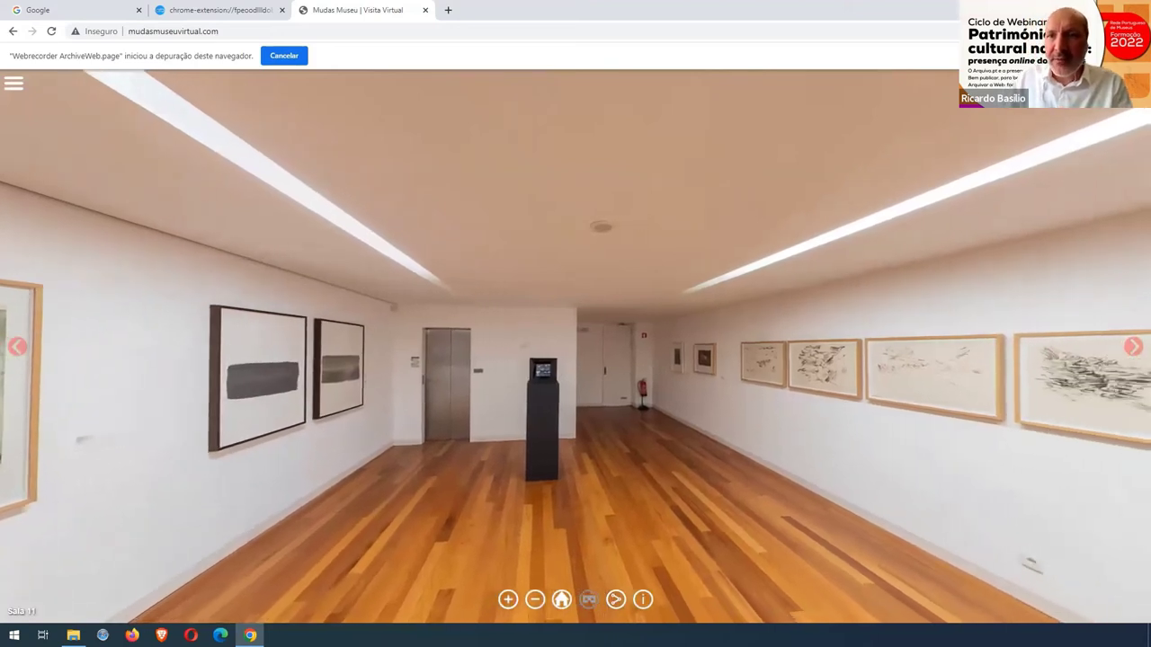
pyautogui.click(1038, 31)
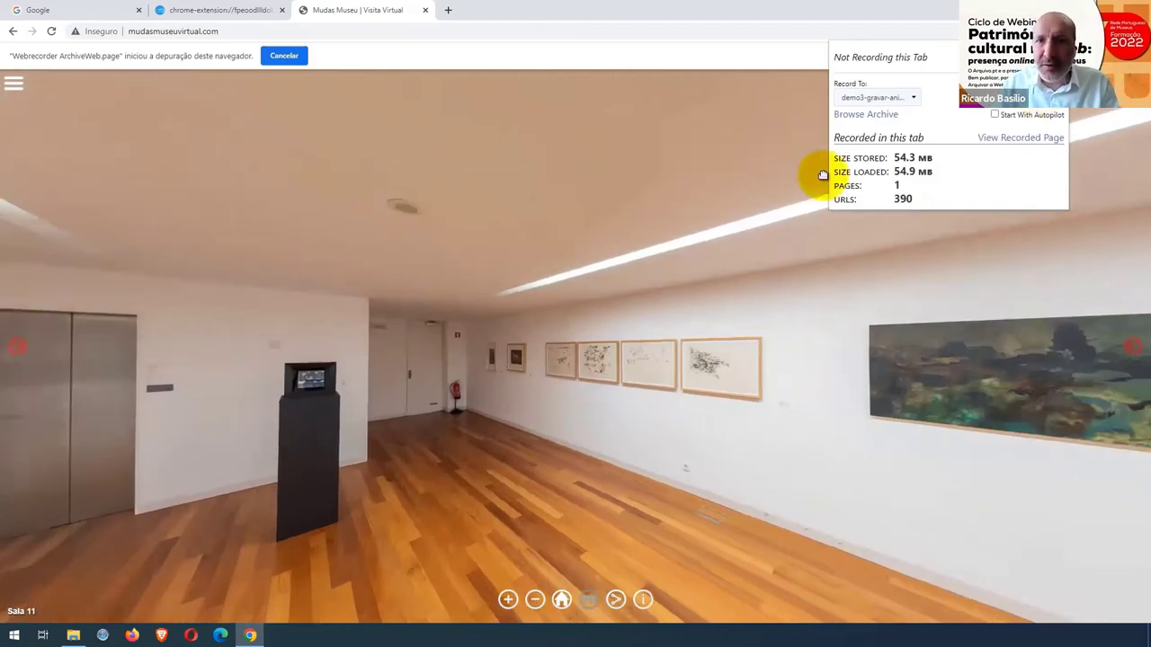
# Open the "demo3-gravar-animações-3D" archive and replay the recorded Mudas Museu virtual tour, closing the error log
pyautogui.click(865, 114)
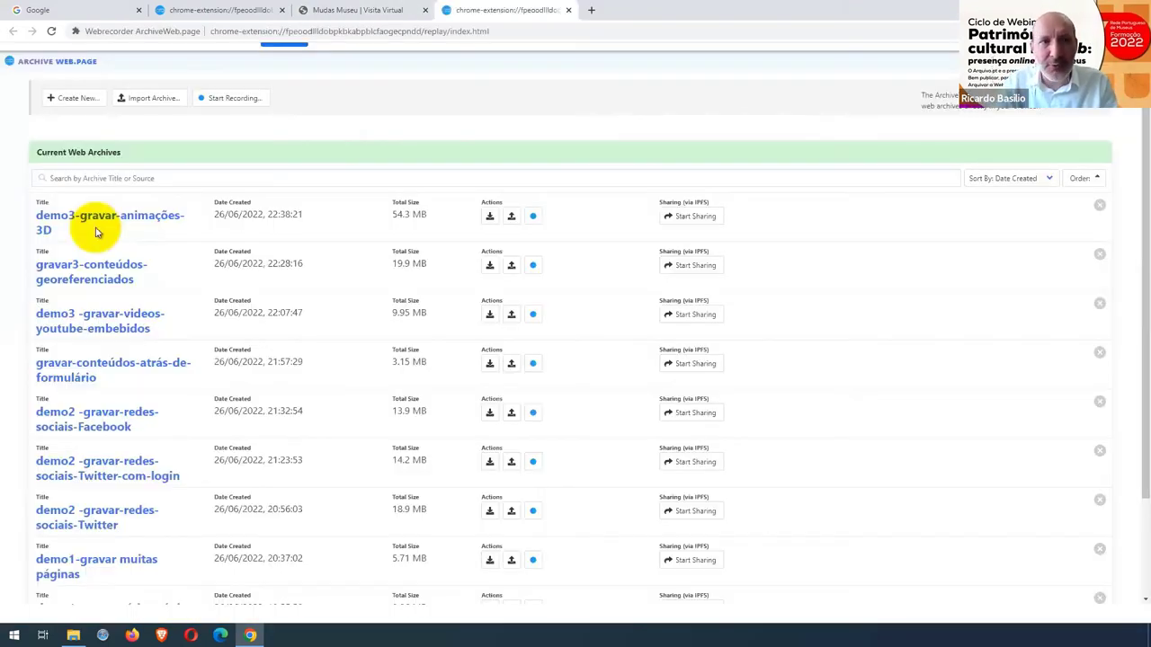
pyautogui.click(90, 216)
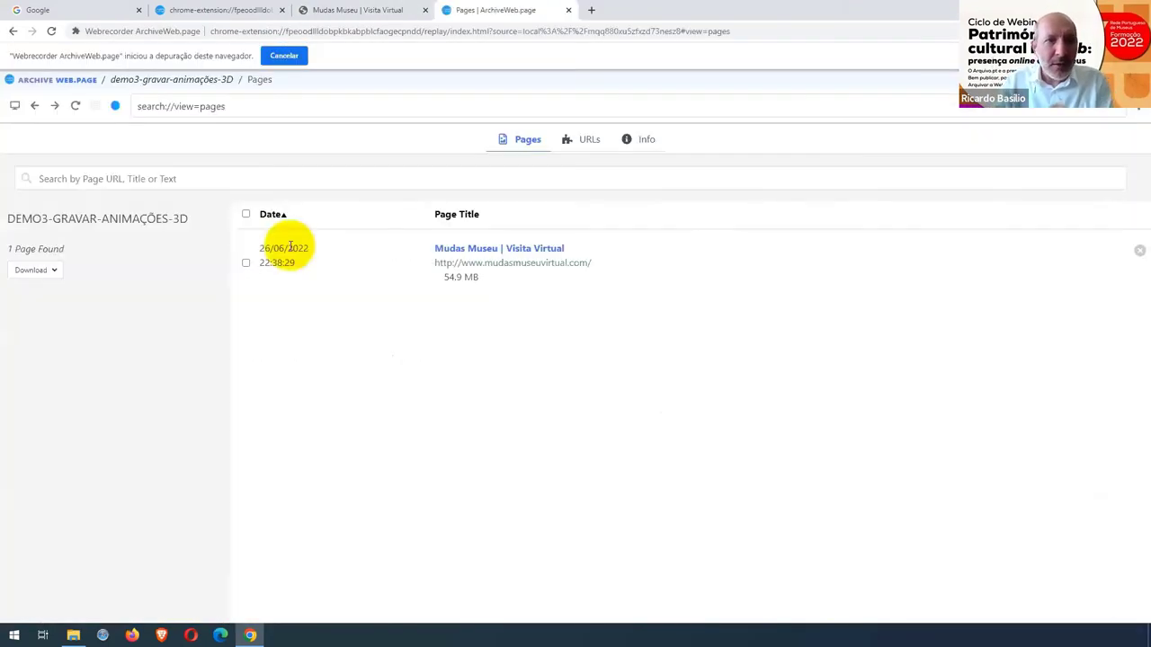
pyautogui.click(473, 269)
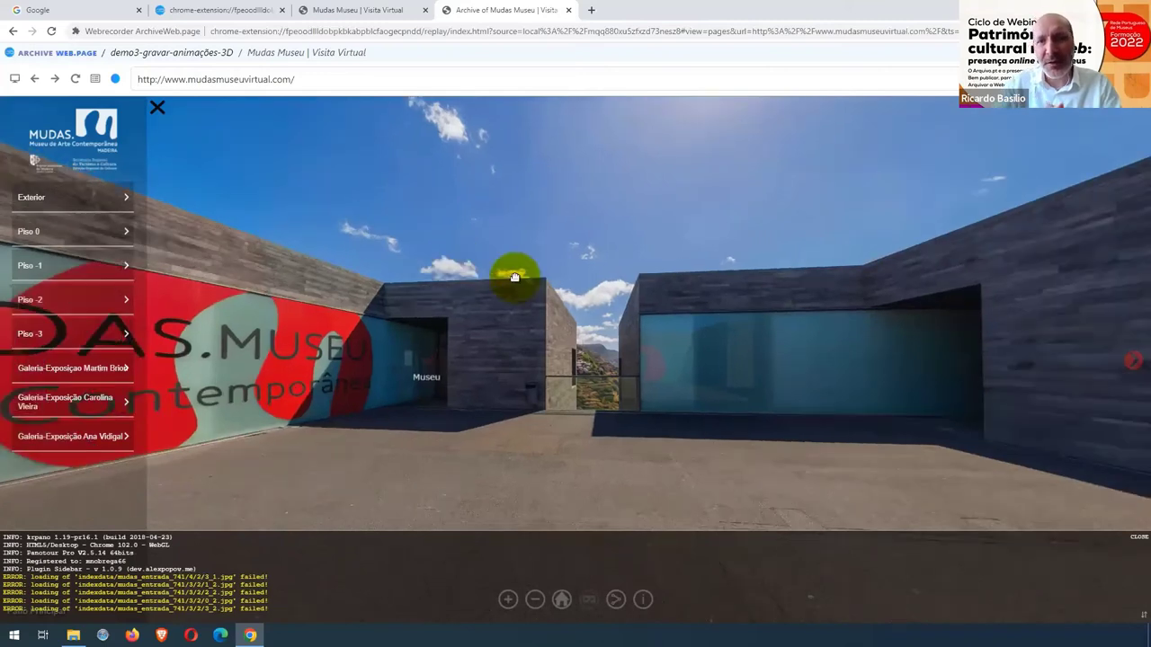
pyautogui.click(1141, 538)
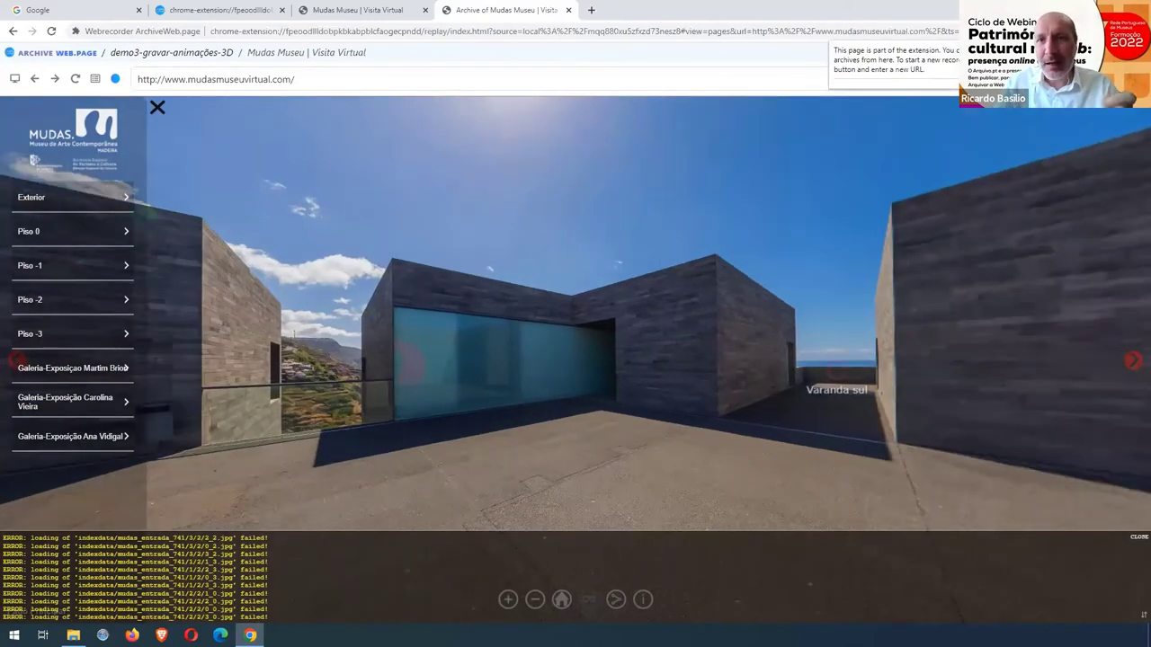
# Return to the archive overview, open "demo3-gravar-animações-3D" and show its download formats
pyautogui.click(57, 52)
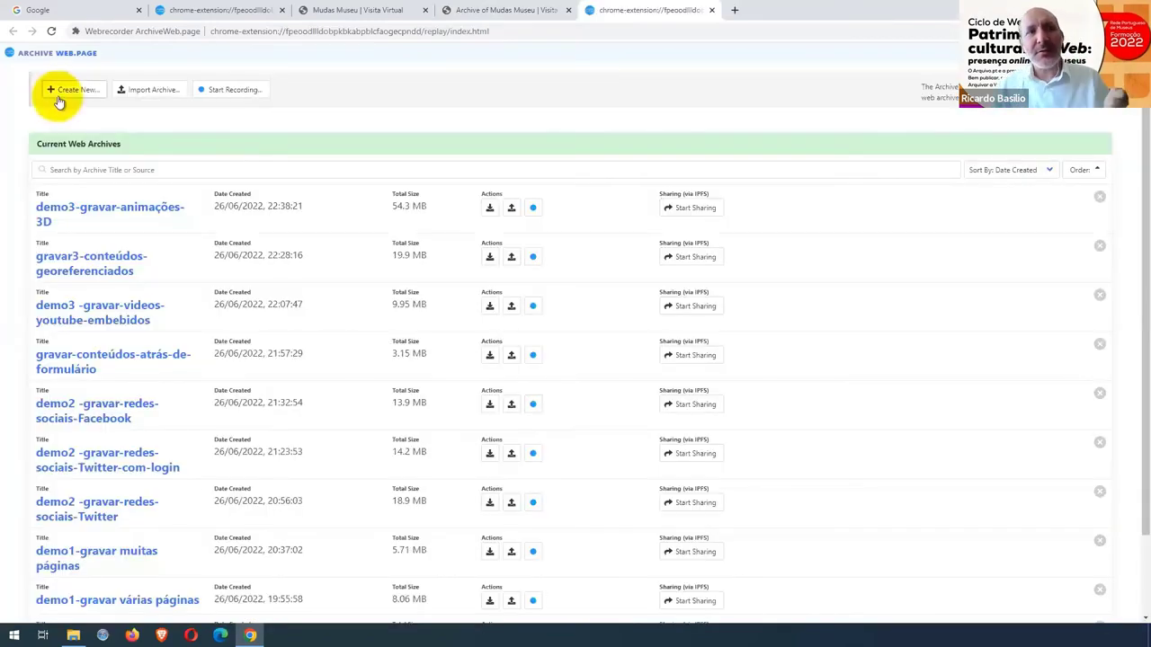
pyautogui.click(63, 214)
pyautogui.click(52, 271)
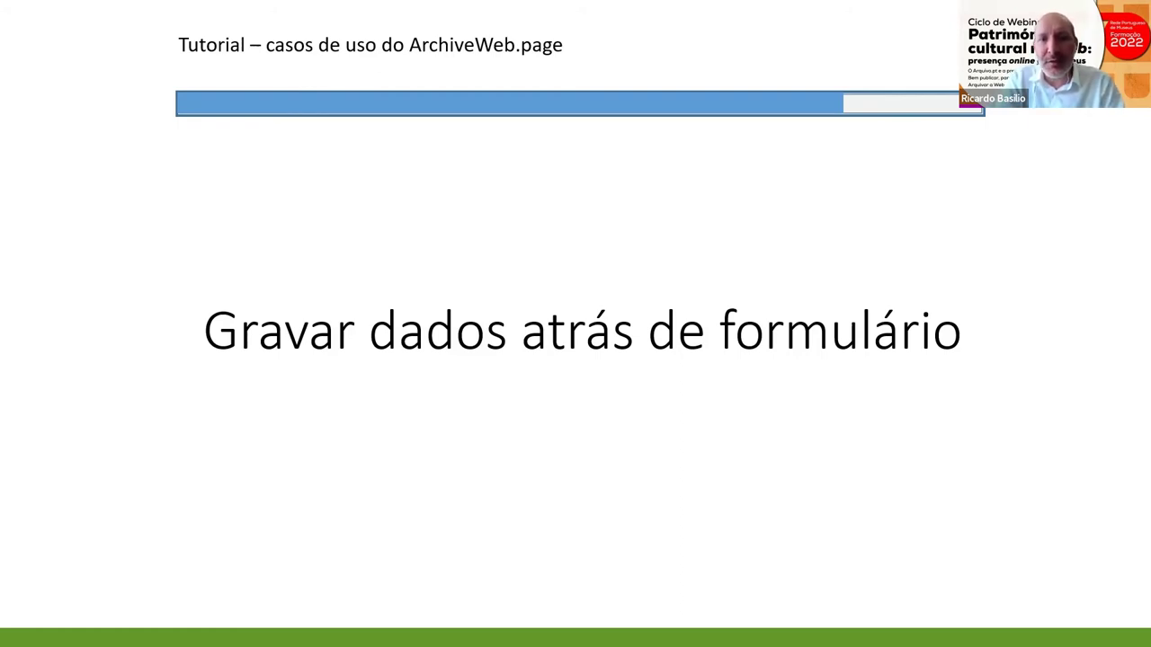
# Create a new web archive named "gravar-conteúdos-atrás-de-formulário"
pyautogui.hotkey('alt', 'Tab')
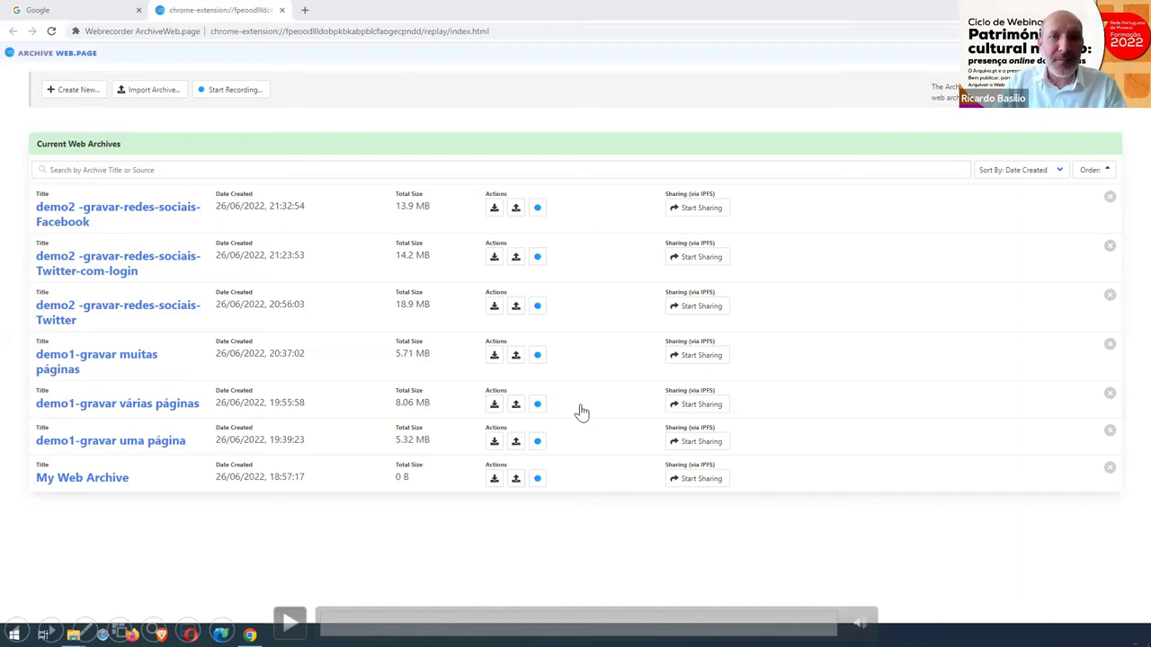
pyautogui.click(67, 90)
pyautogui.click(440, 351)
pyautogui.write('gravar-conteúdos-atrás-de-formulário')
pyautogui.click(731, 353)
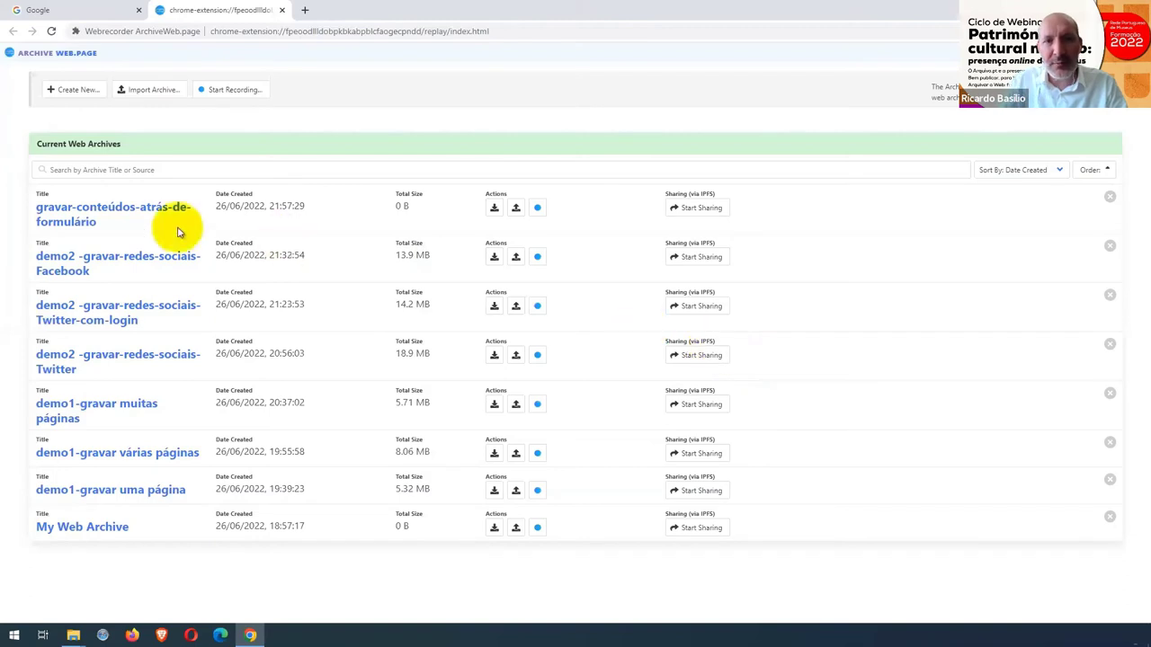
pyautogui.click(537, 208)
pyautogui.write('http://www.museudearteantiga.pt/matriznet')
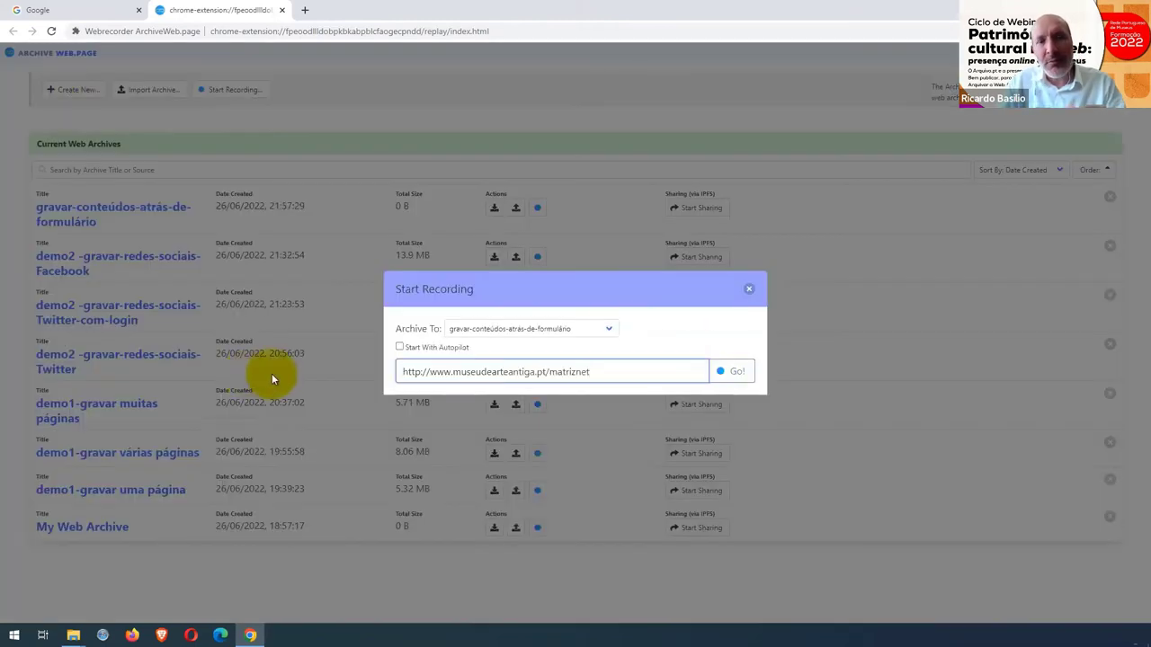
pyautogui.click(736, 371)
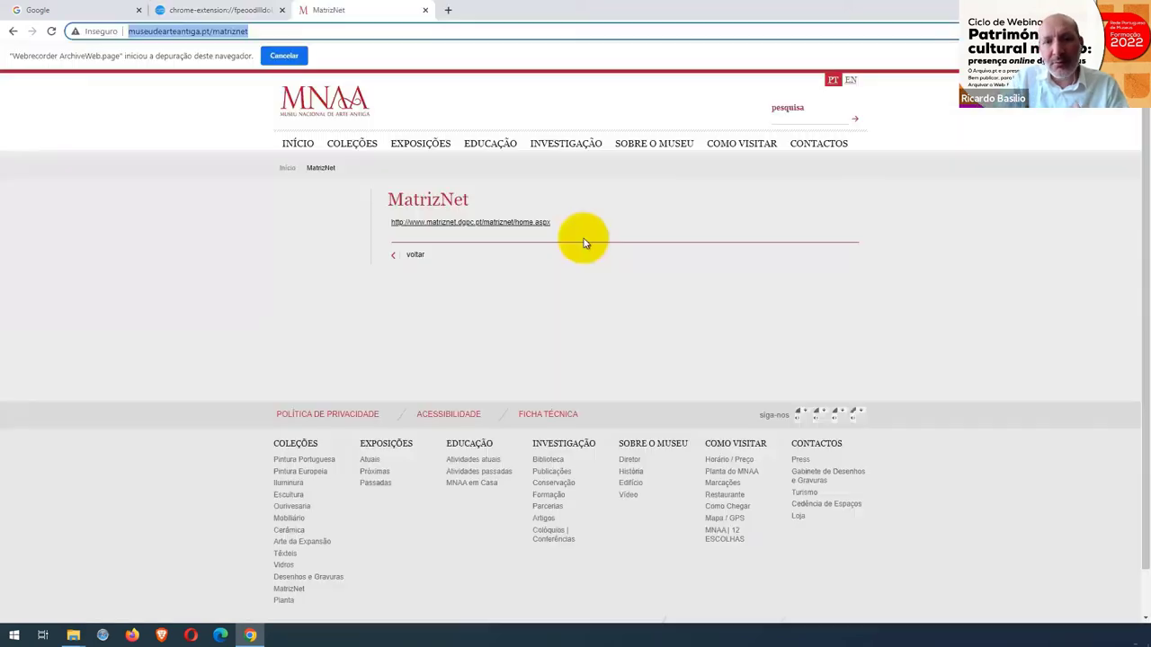
# Go to the MatrizNet site, search for "berlinda" and open the record of the Berlinda Processional de N.ª S.ª do Cabo Espichel
pyautogui.click(506, 224)
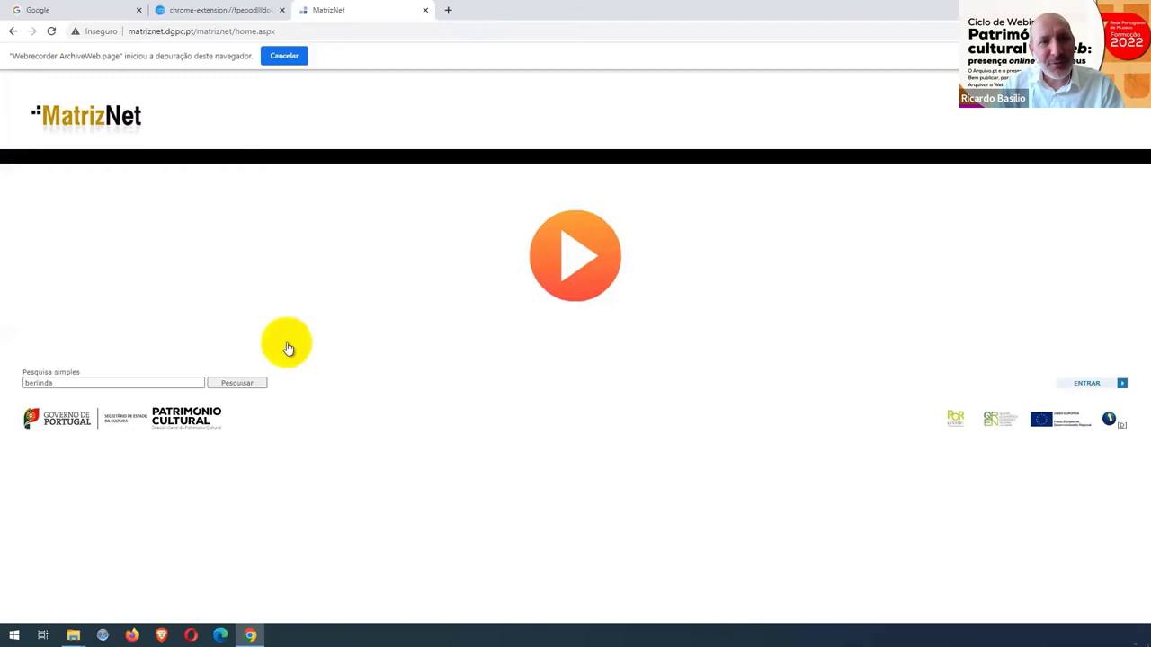
pyautogui.write('berlinda')
pyautogui.click(239, 385)
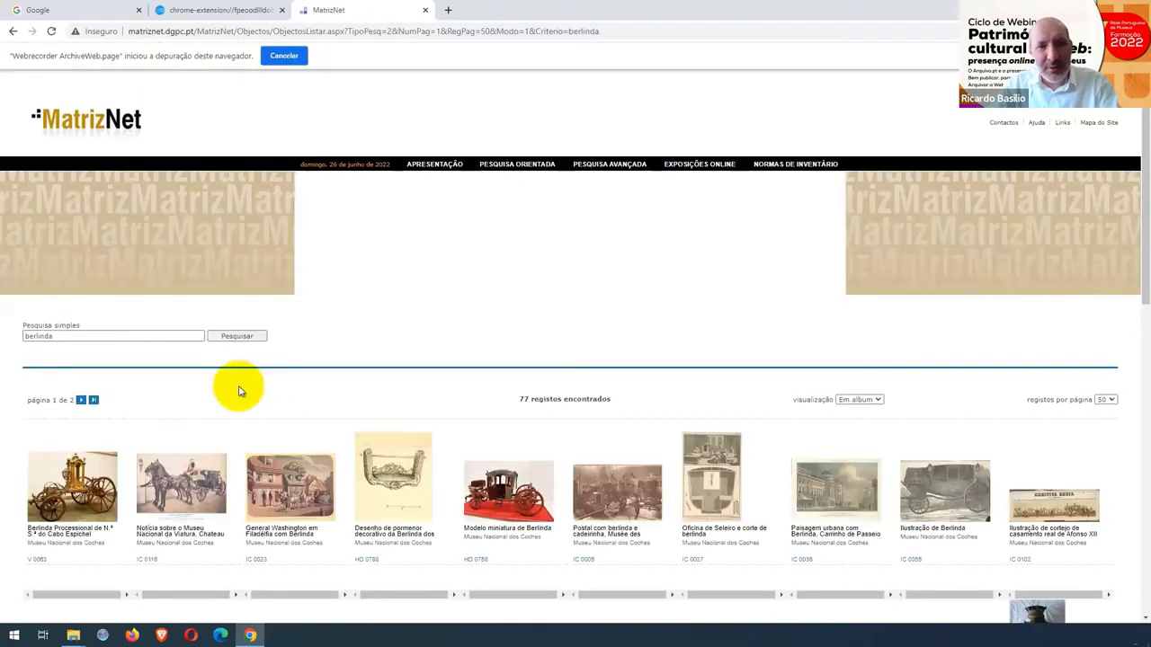
pyautogui.click(42, 534)
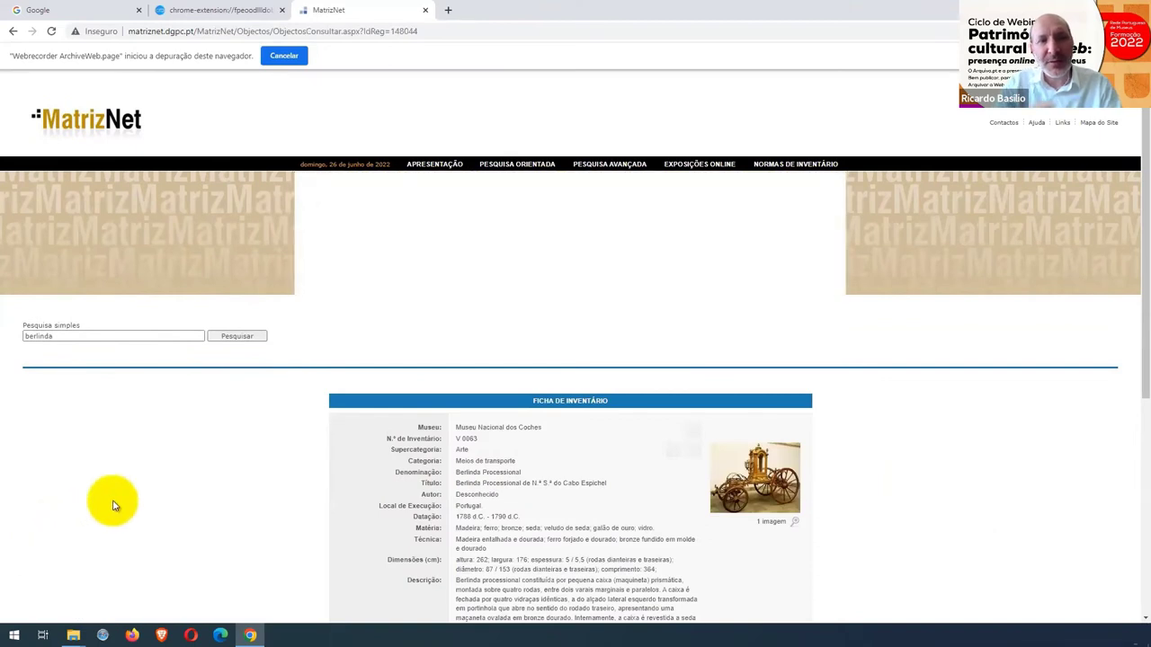
# Open the "gravar-conteúdos-atrás-de-formulário" archive and replay the recorded MatrizNet inventory record page, ObjectosConsultar.aspx?IdReg=148044
pyautogui.click(1115, 31)
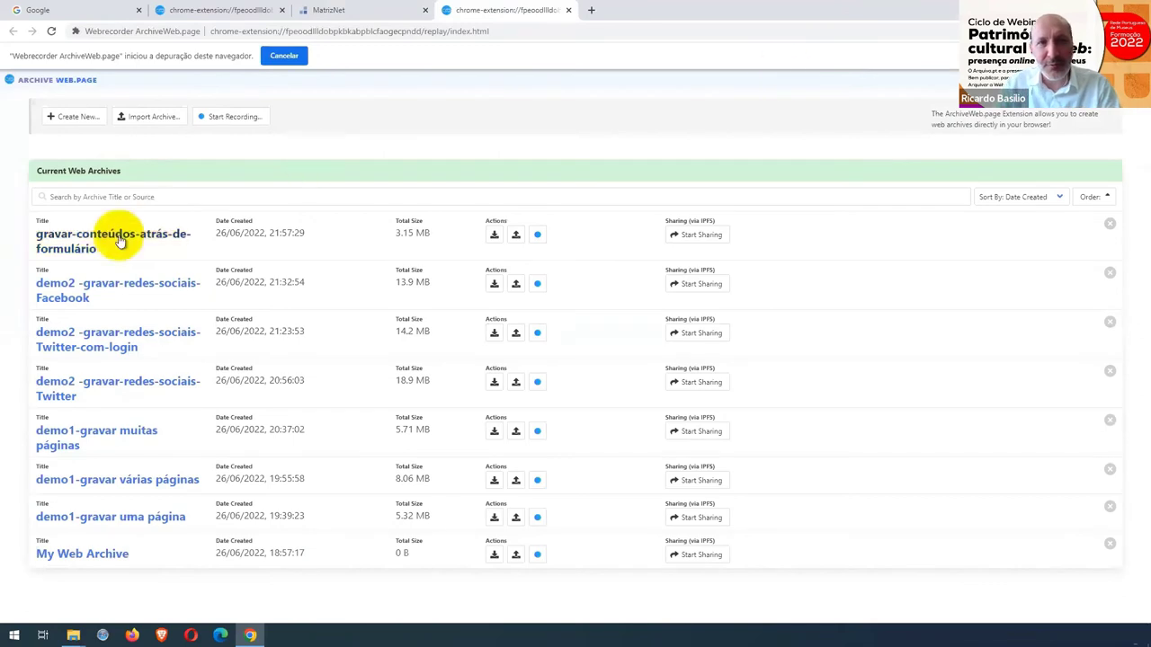
pyautogui.click(119, 241)
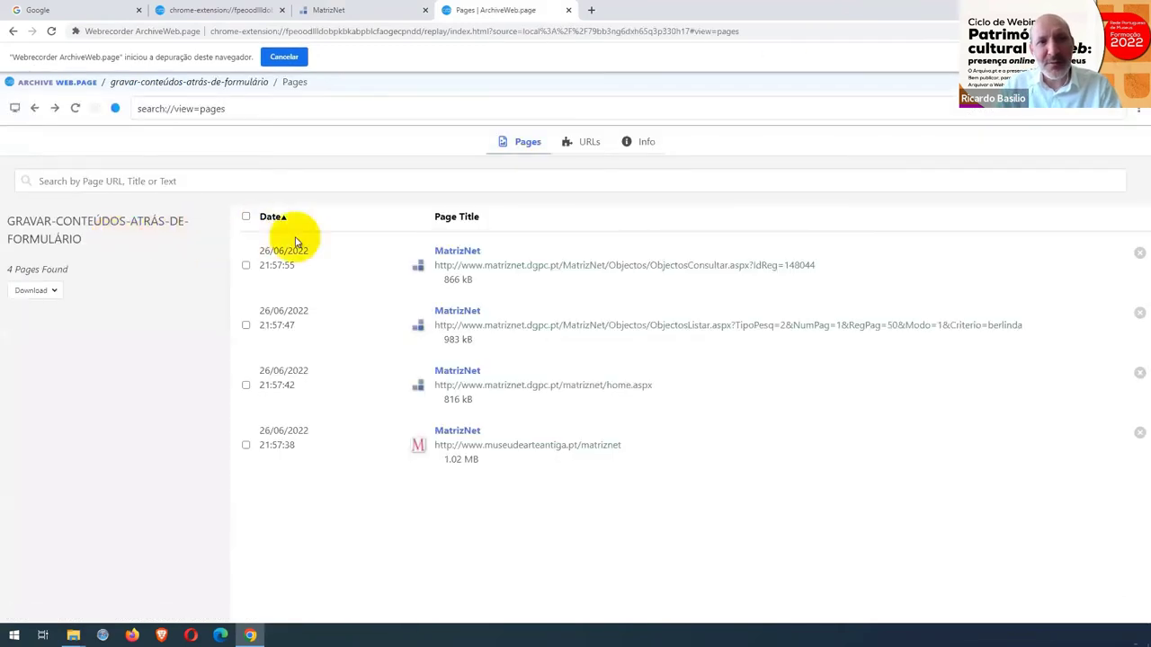
pyautogui.click(459, 266)
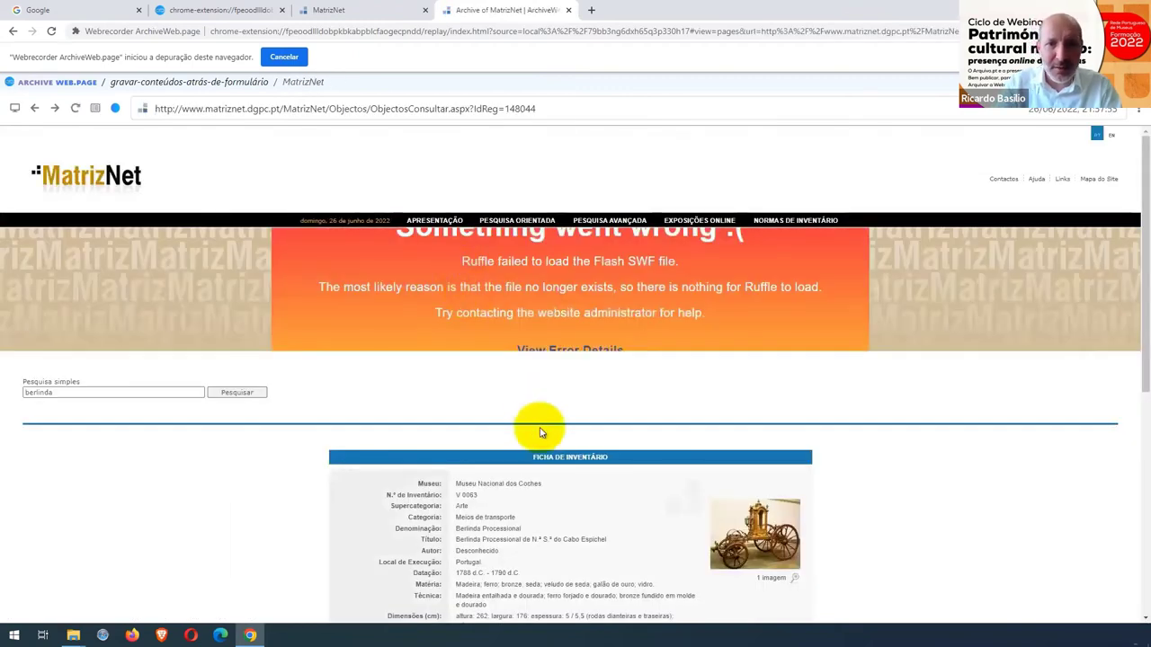
pyautogui.scroll(-1, 539, 428)
pyautogui.scroll(-2, 540, 433)
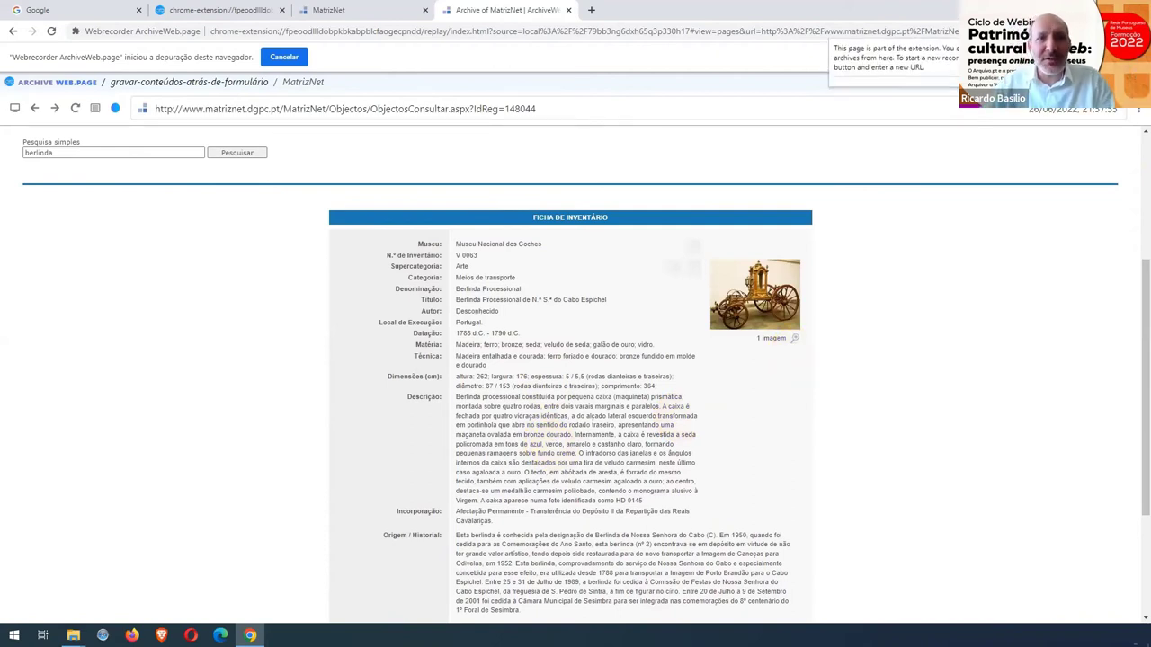
# Return to the archive overview, open "gravar-conteúdos-atrás-de-formulário" and show its download formats
pyautogui.click(847, 79)
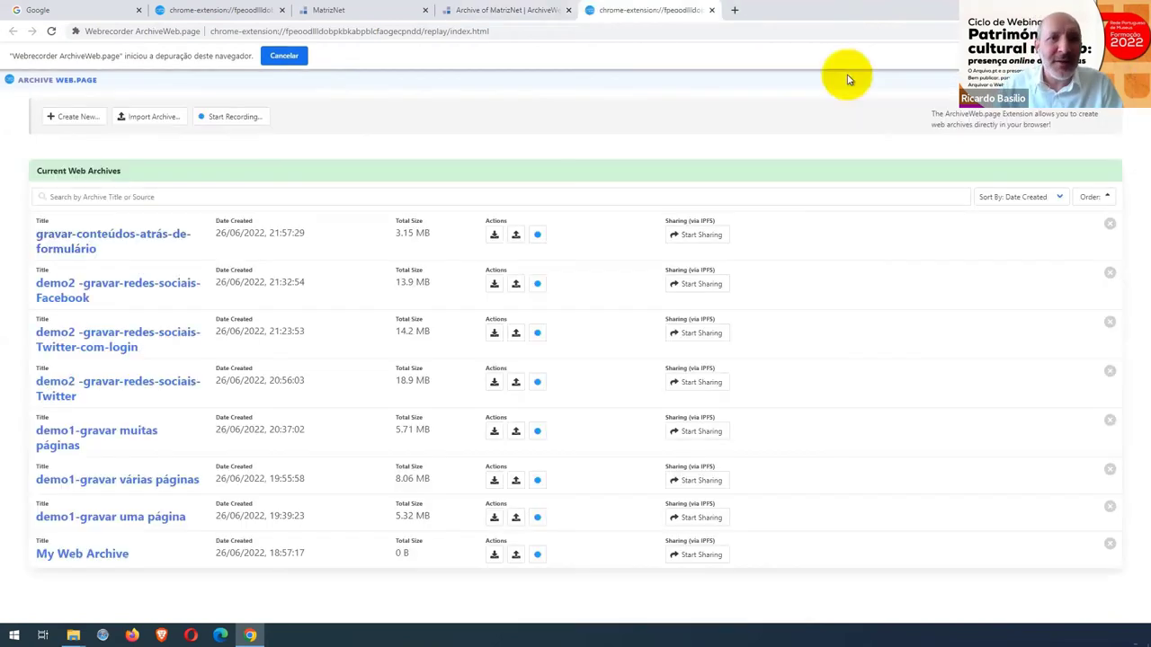
pyautogui.click(81, 249)
pyautogui.click(56, 290)
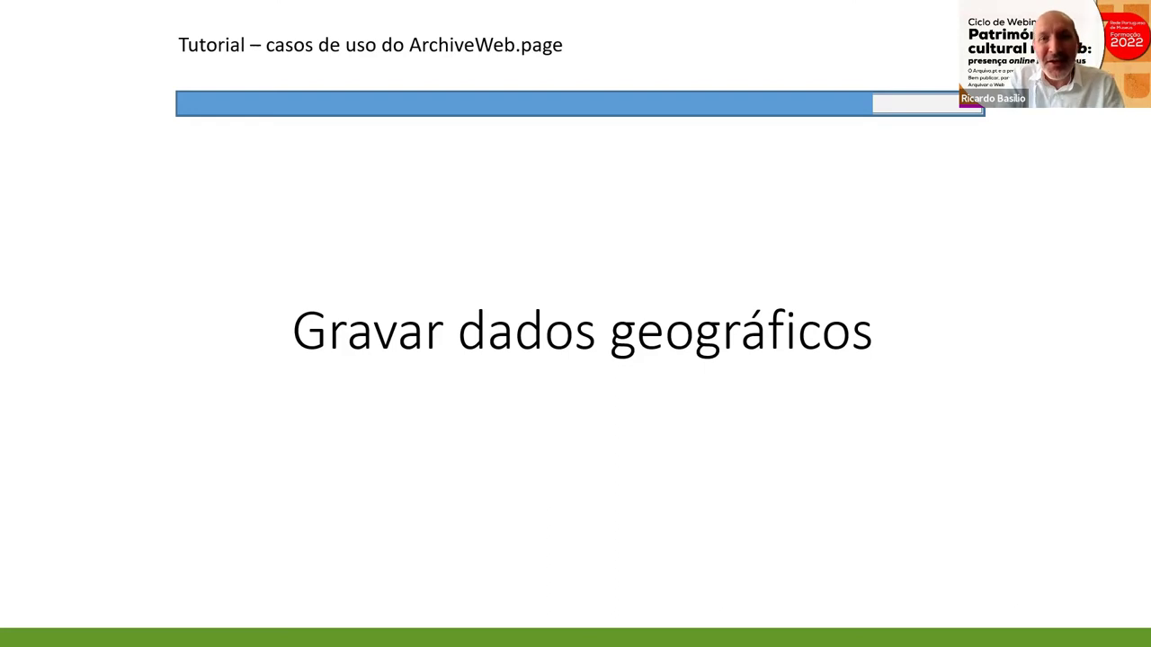
pyautogui.hotkey('alt', 'Tab')
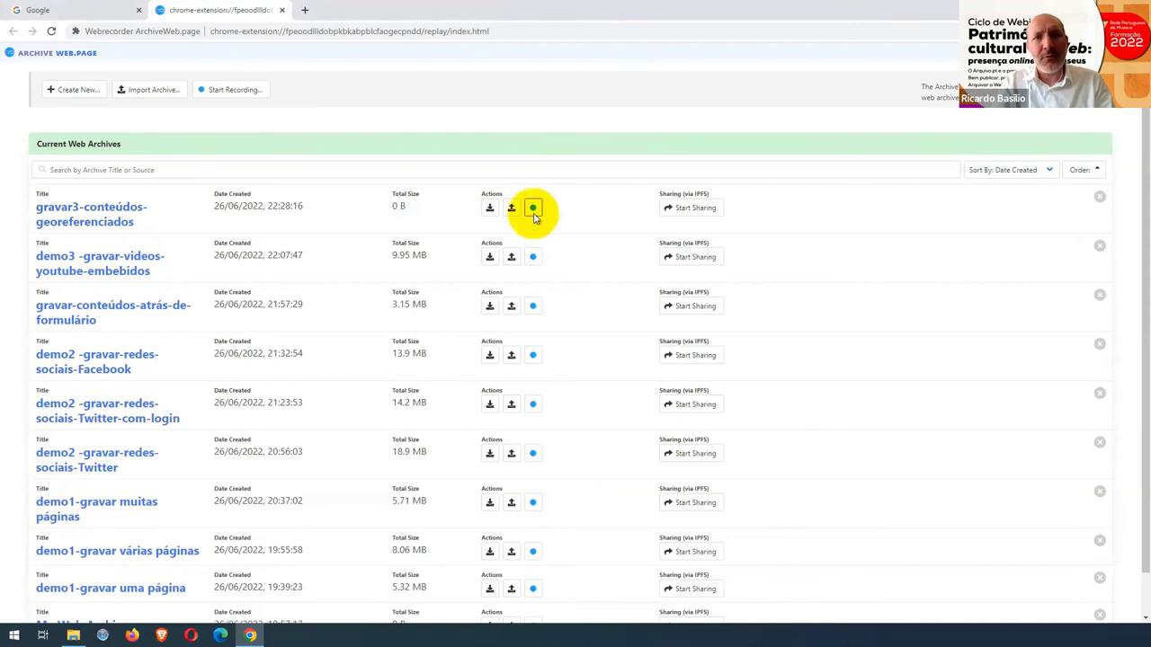
pyautogui.click(533, 212)
pyautogui.moveTo(521, 370); pyautogui.dragTo(288, 372)
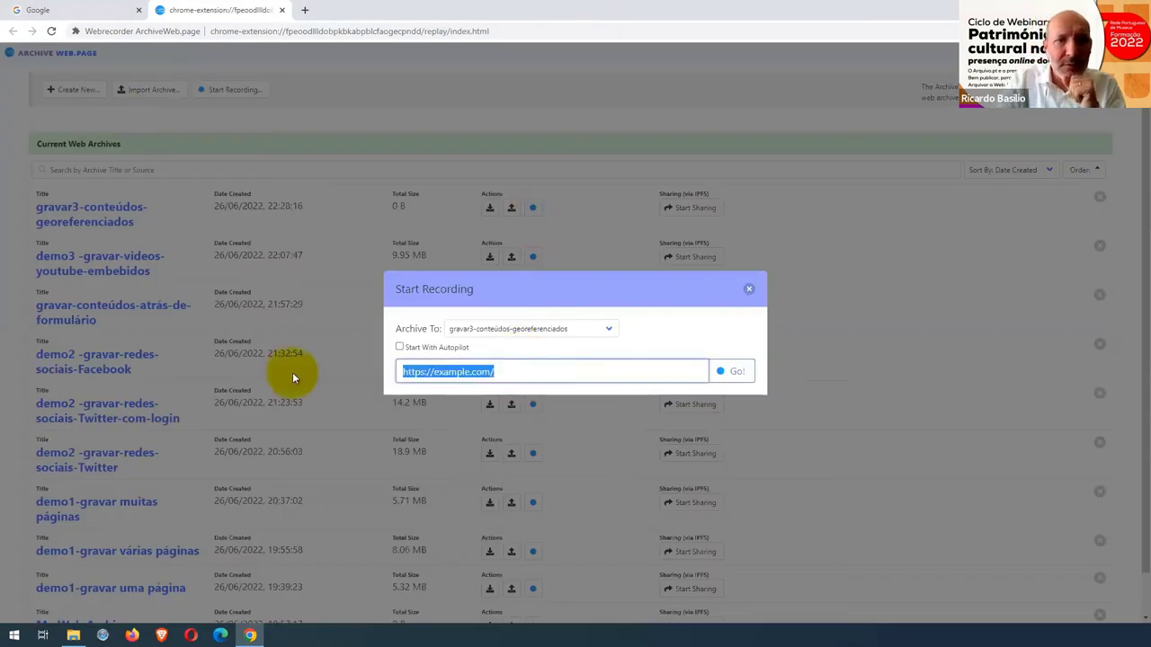
pyautogui.write('https://geodados-cml.hub.arcgis.com/datasets/museus/explore?location=38.735889%2C-9.153805%2C13.90')
pyautogui.click(729, 371)
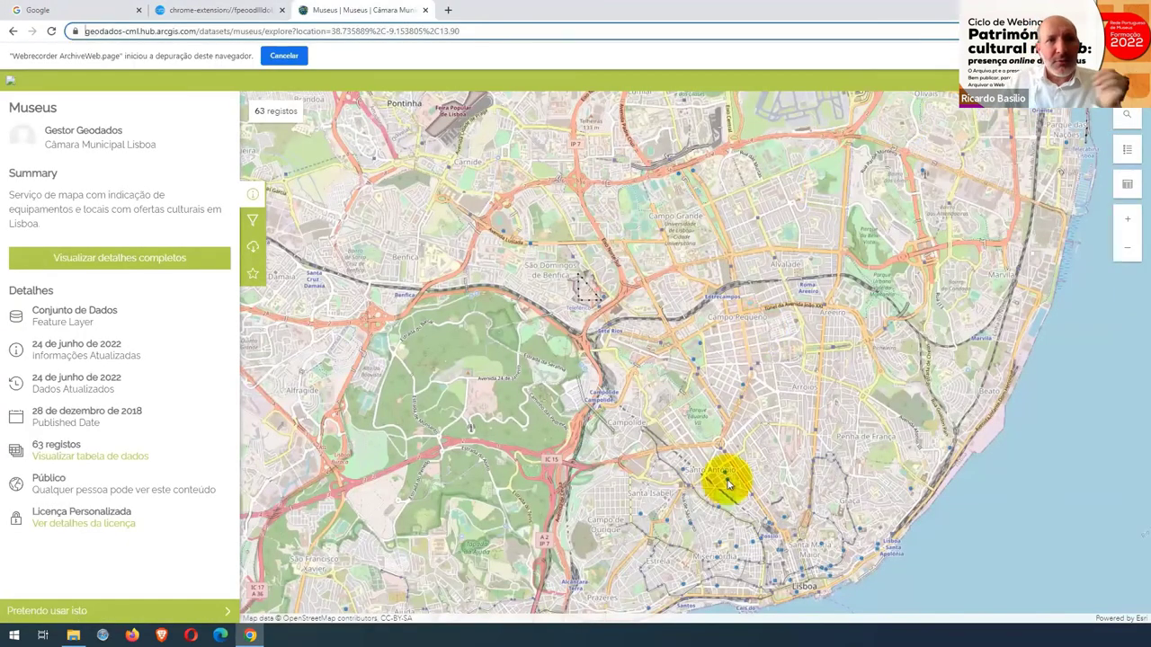
# Capture the Lisbon museum map at different zoom levels, the Museu Nacional de Arte Antiga point's details, and the dataset's data table
pyautogui.scroll(-1, 717, 557)
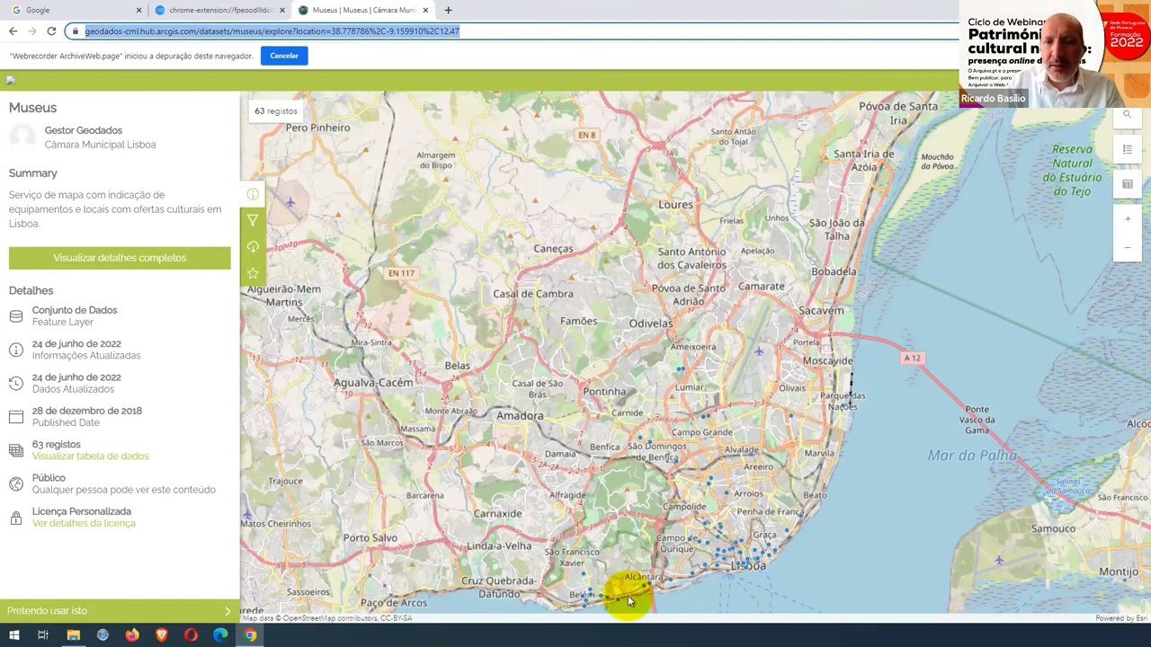
pyautogui.scroll(1, 625, 596)
pyautogui.click(543, 388)
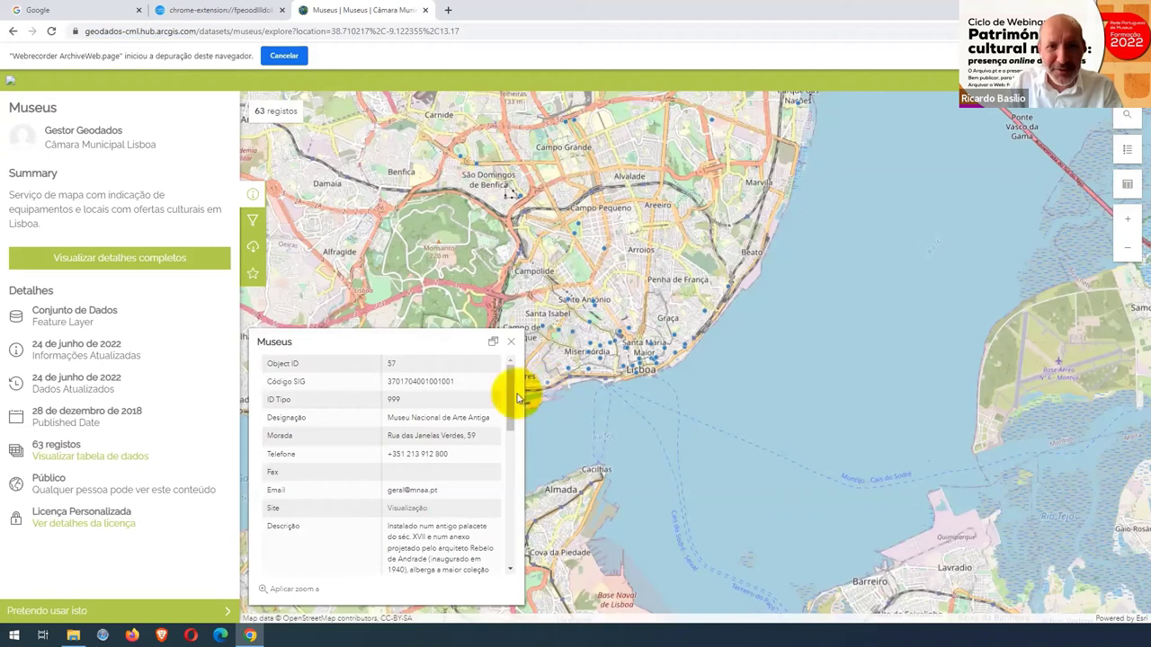
pyautogui.click(90, 466)
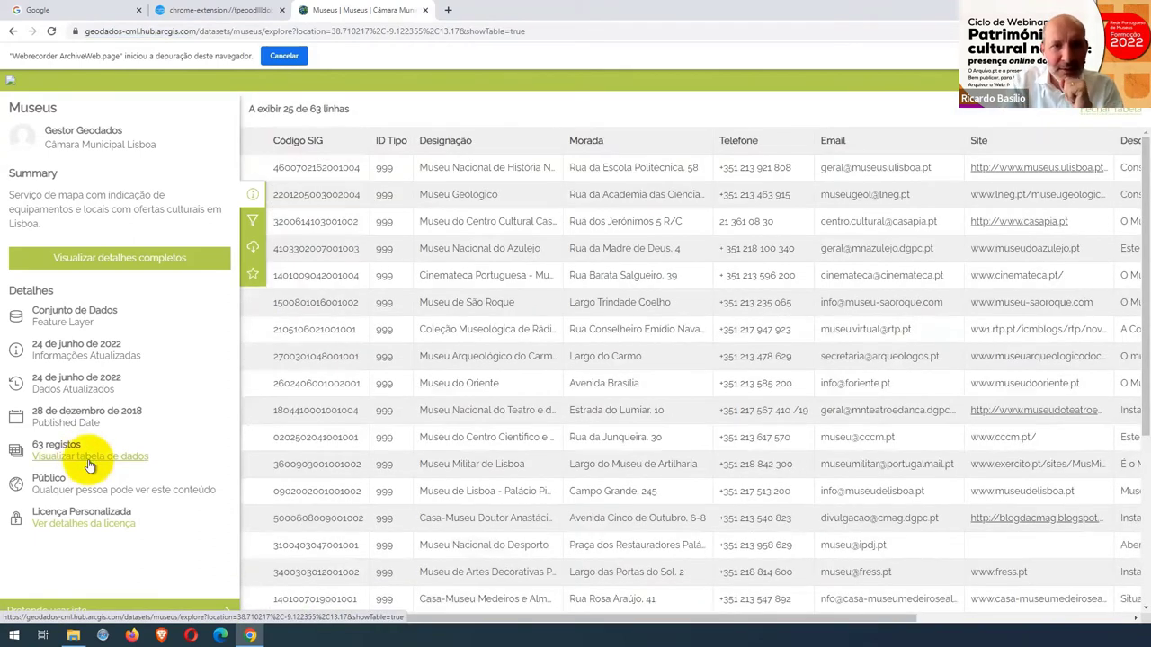
# Open the "gravar3-conteúdos-georeferenciados" archive and replay the recorded Museus map page, dismissing the map error notice
pyautogui.click(1044, 31)
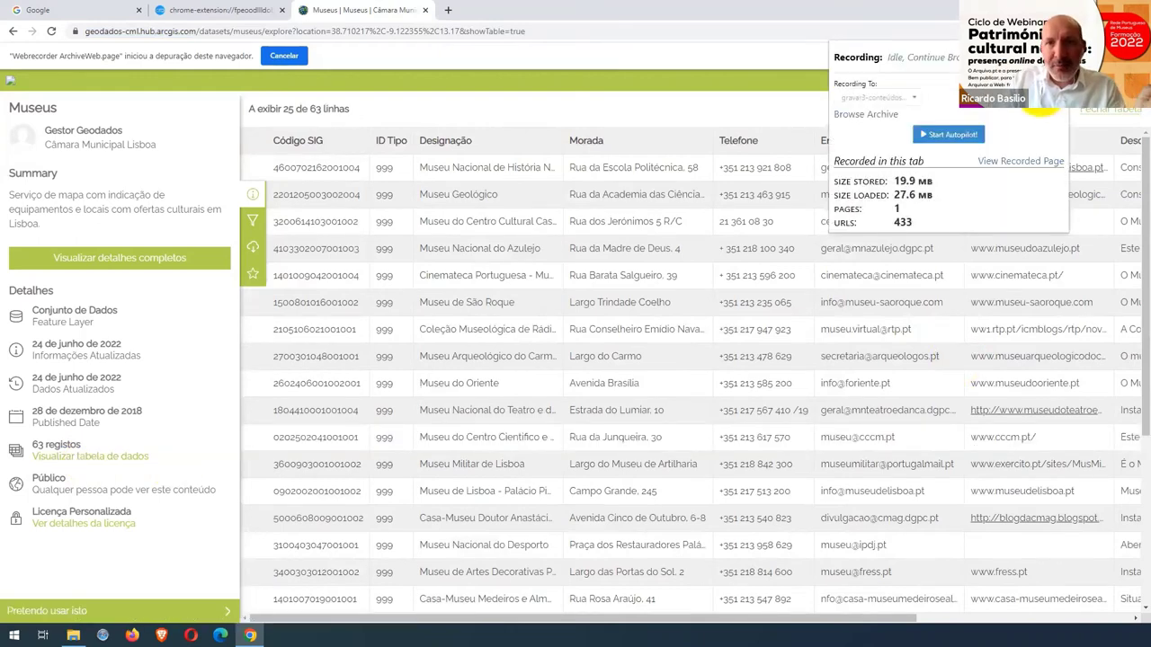
pyautogui.click(865, 113)
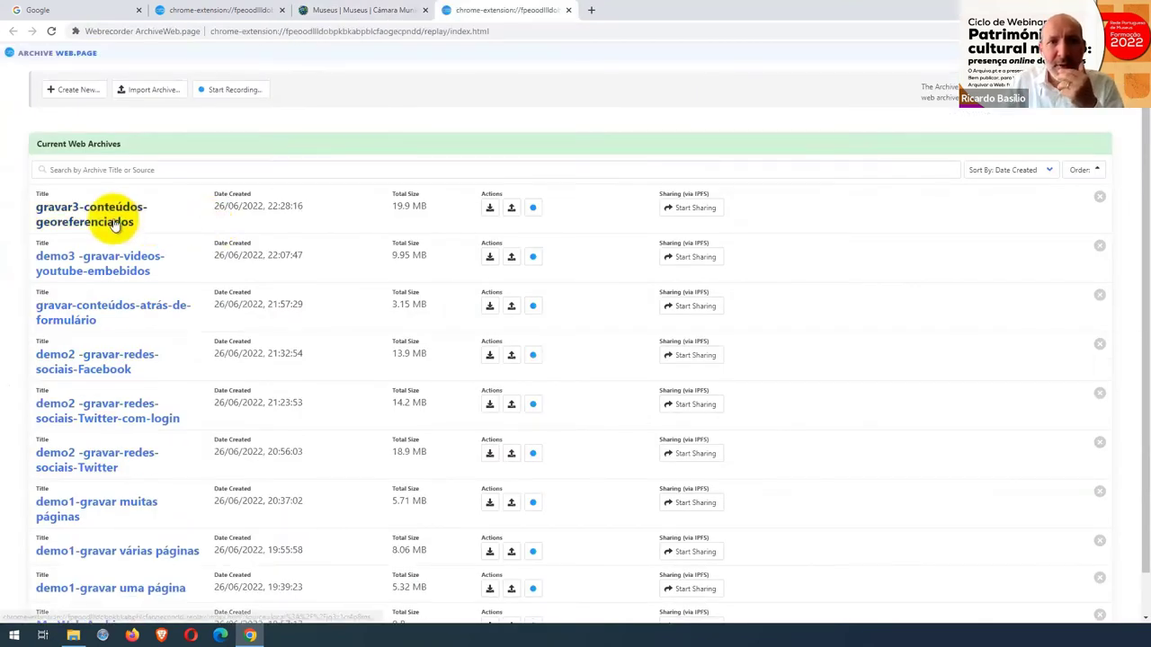
pyautogui.click(115, 225)
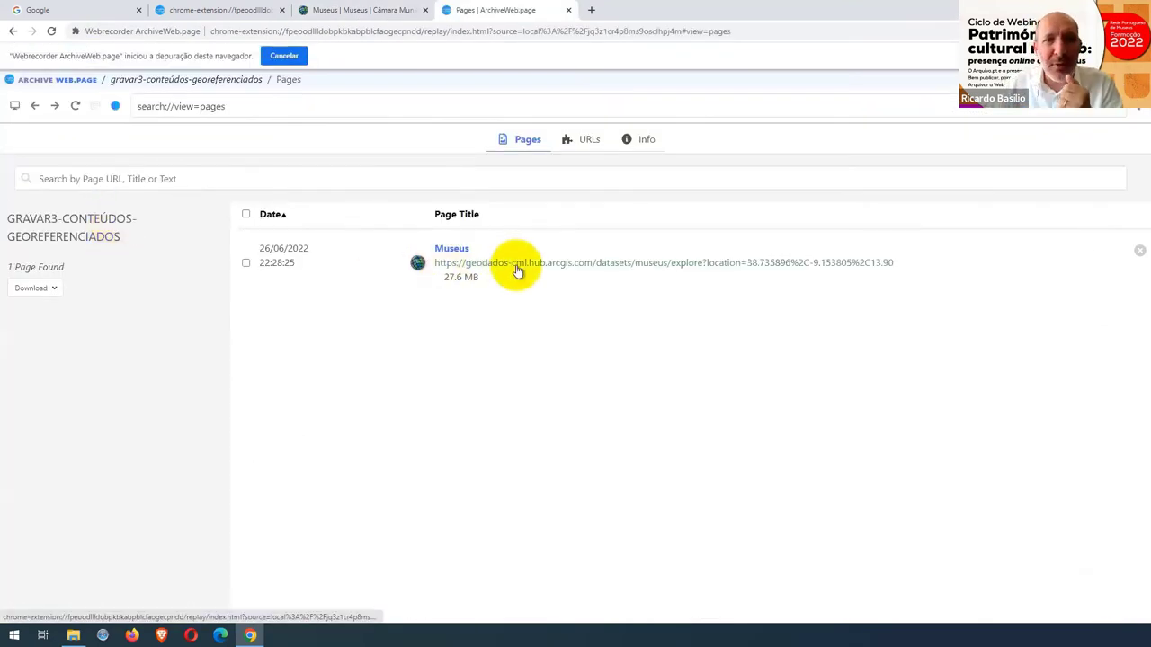
pyautogui.click(517, 266)
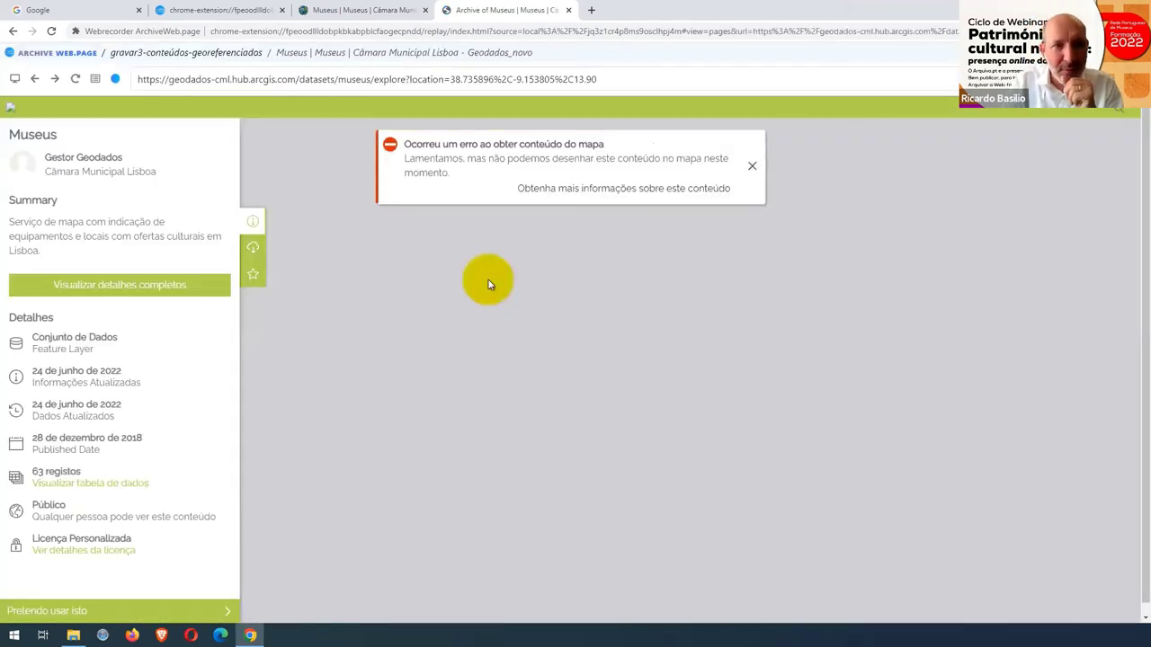
pyautogui.click(751, 166)
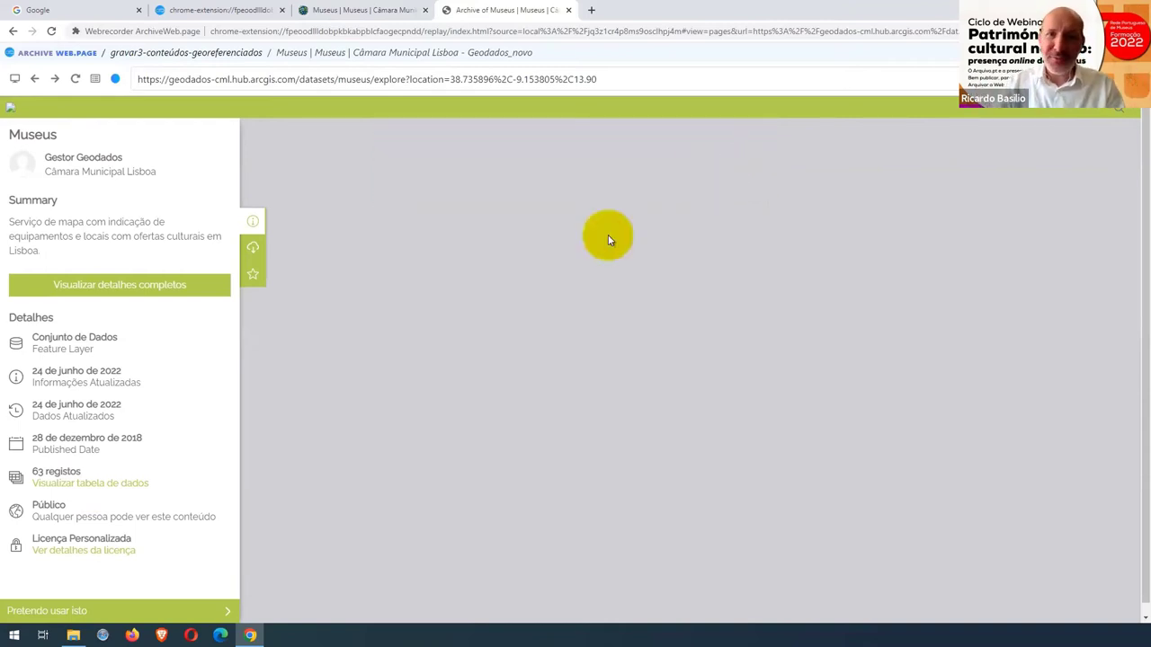
# Display the museum data table in the replayed page, look through its rows, and close the replay and recording tabs
pyautogui.click(100, 486)
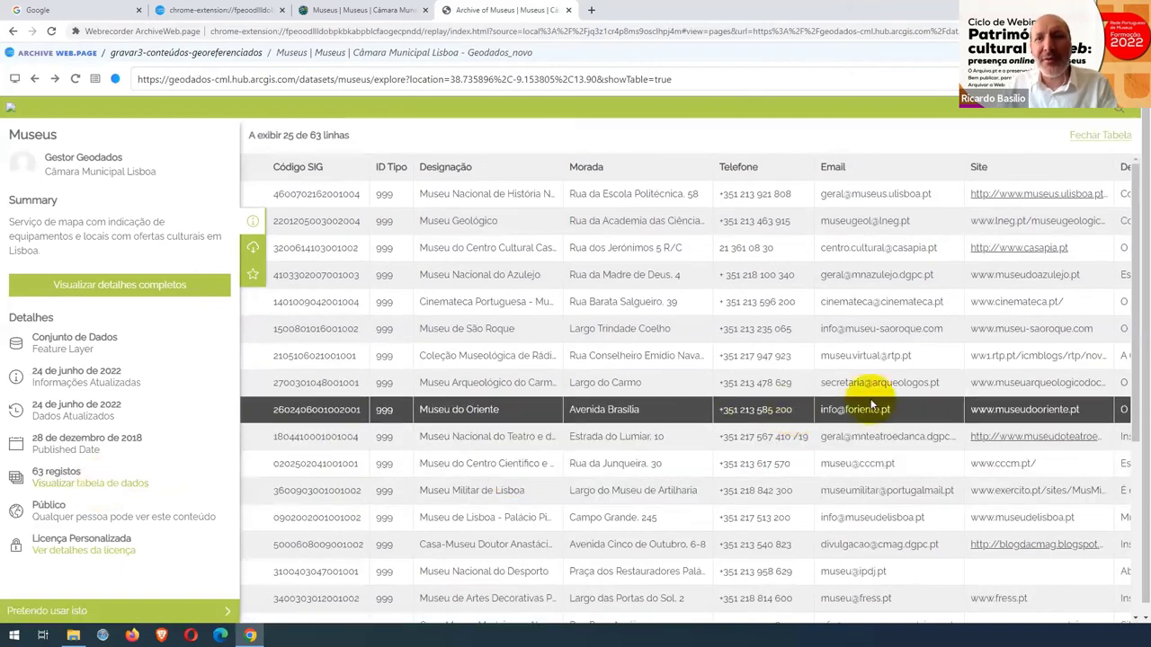
pyautogui.moveTo(1139, 360); pyautogui.dragTo(1142, 618)
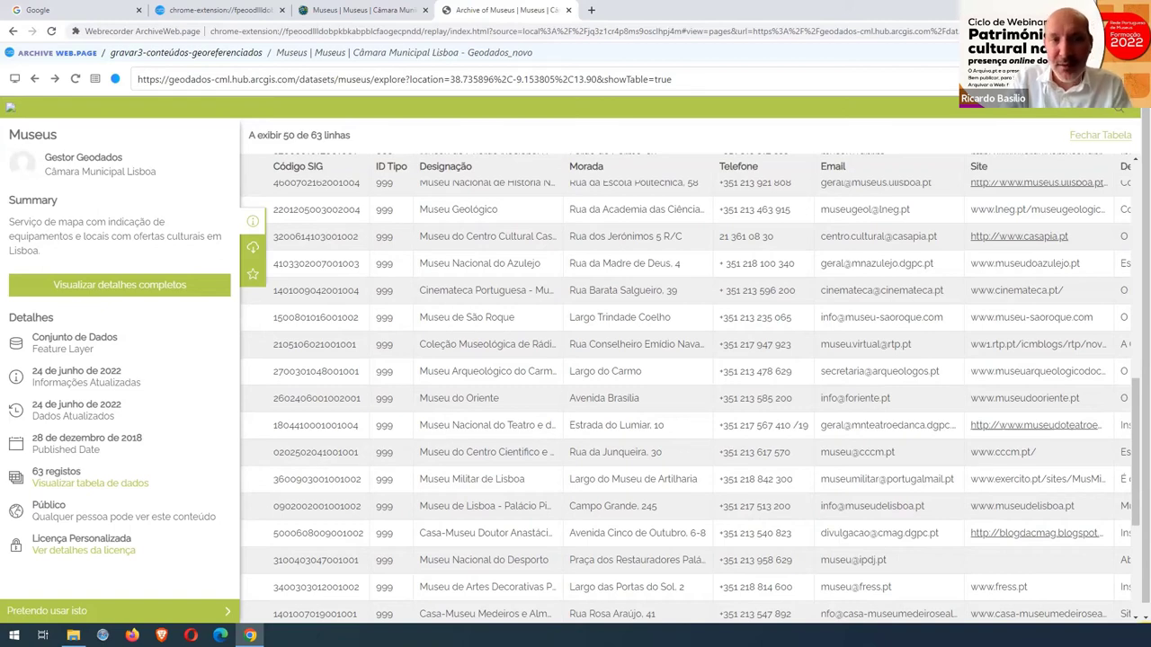
pyautogui.hotkey('ctrl', 'w')
pyautogui.hotkey('ctrl', 'w')
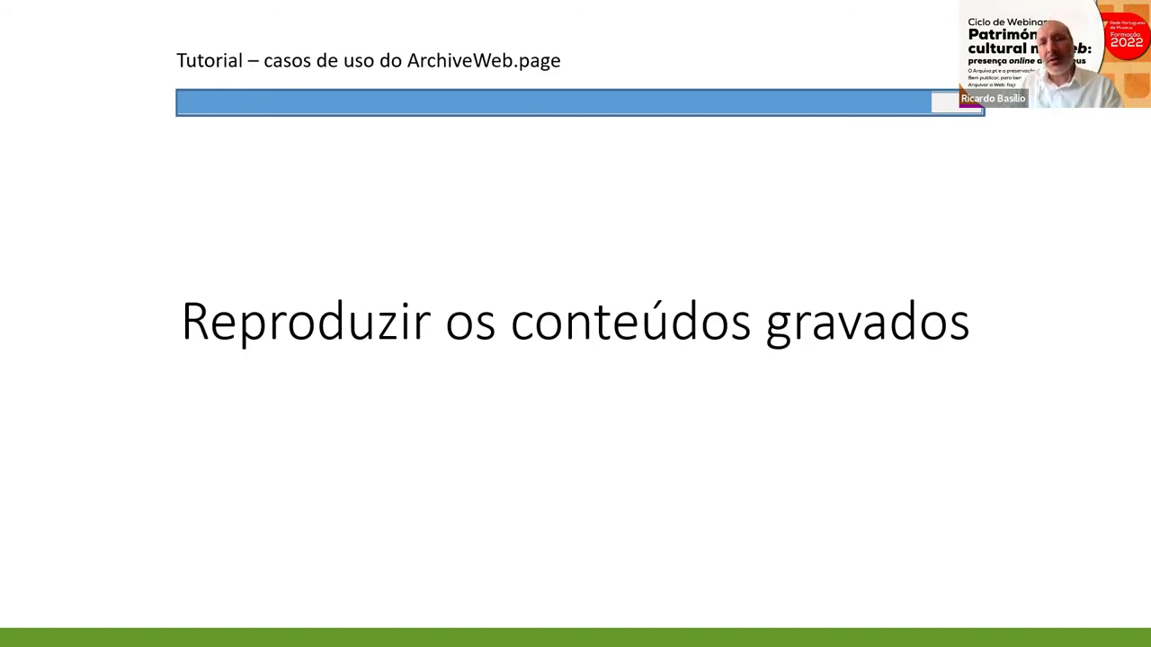
# Open the MeuArquivoWeb folder from the desktop to review the saved WACZ and WARC files
pyautogui.click(201, 418)
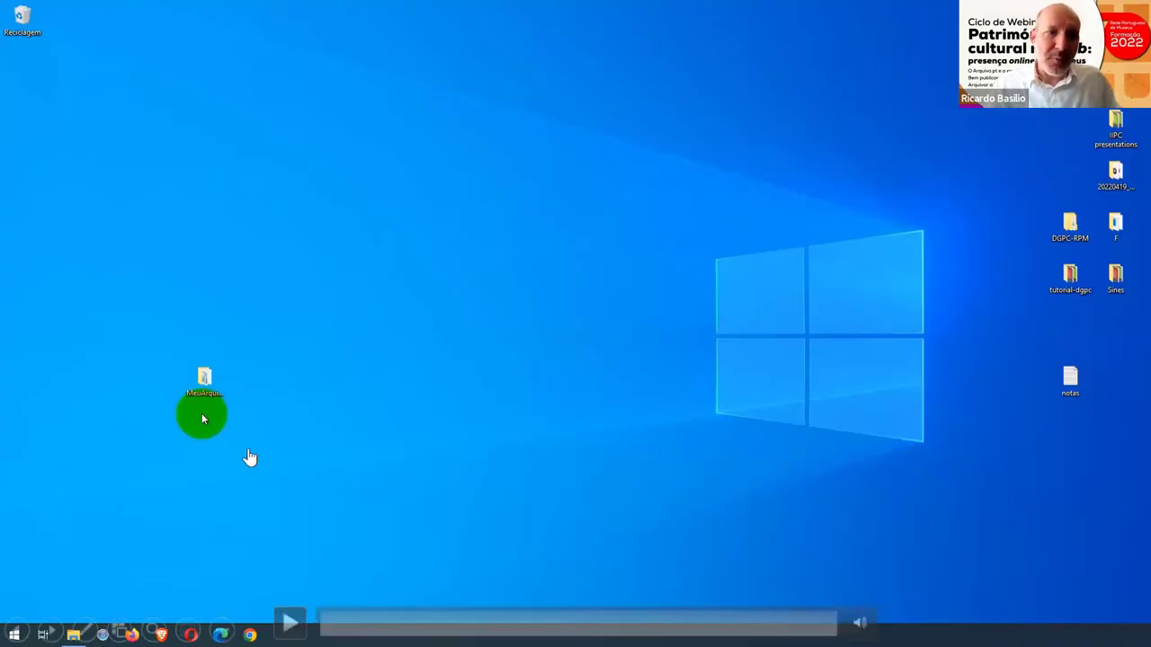
pyautogui.click(315, 388)
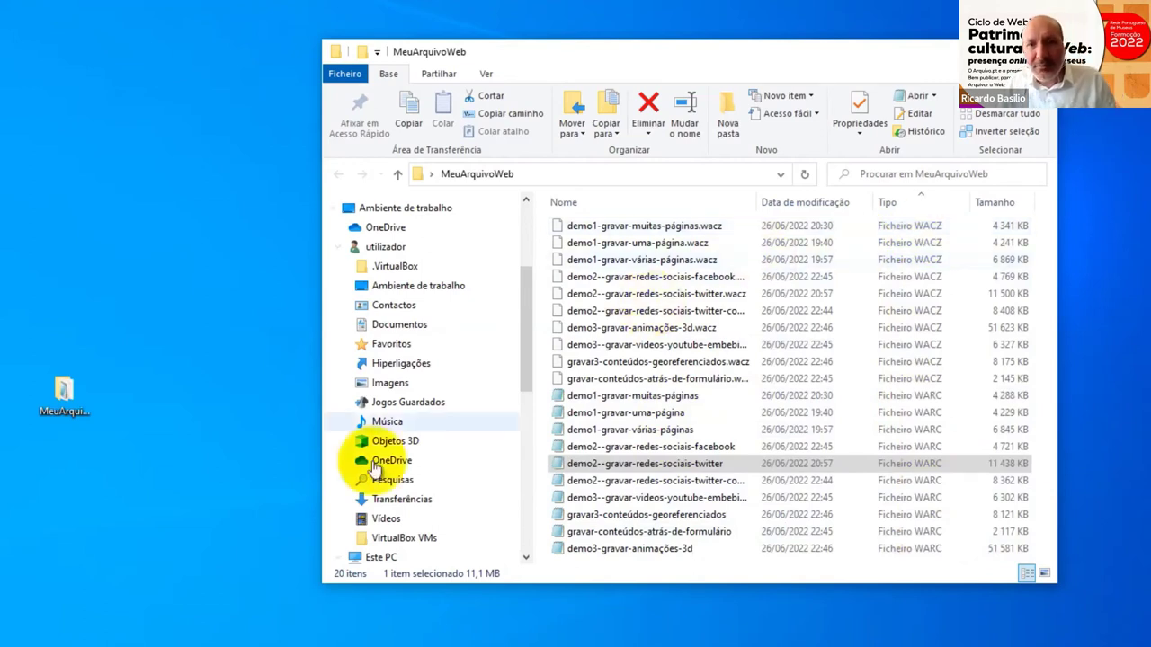
# Switch to Chrome, go to webrecorder.net and open the ReplayWeb.page site from its tool description
pyautogui.click(247, 630)
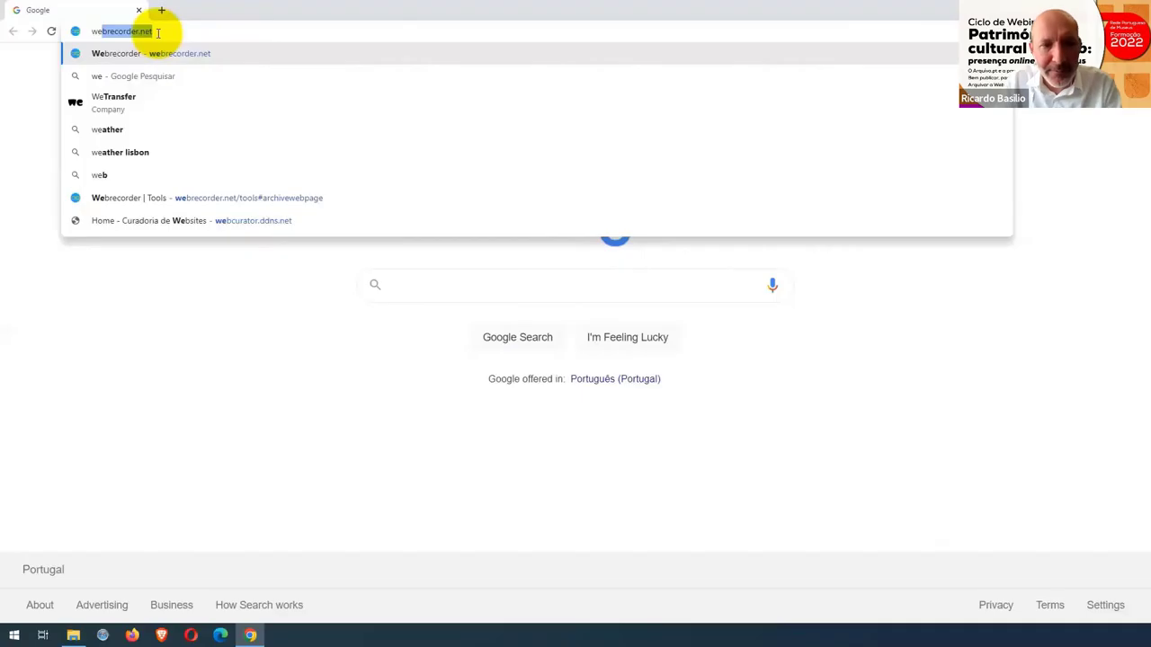
pyautogui.press('Return')
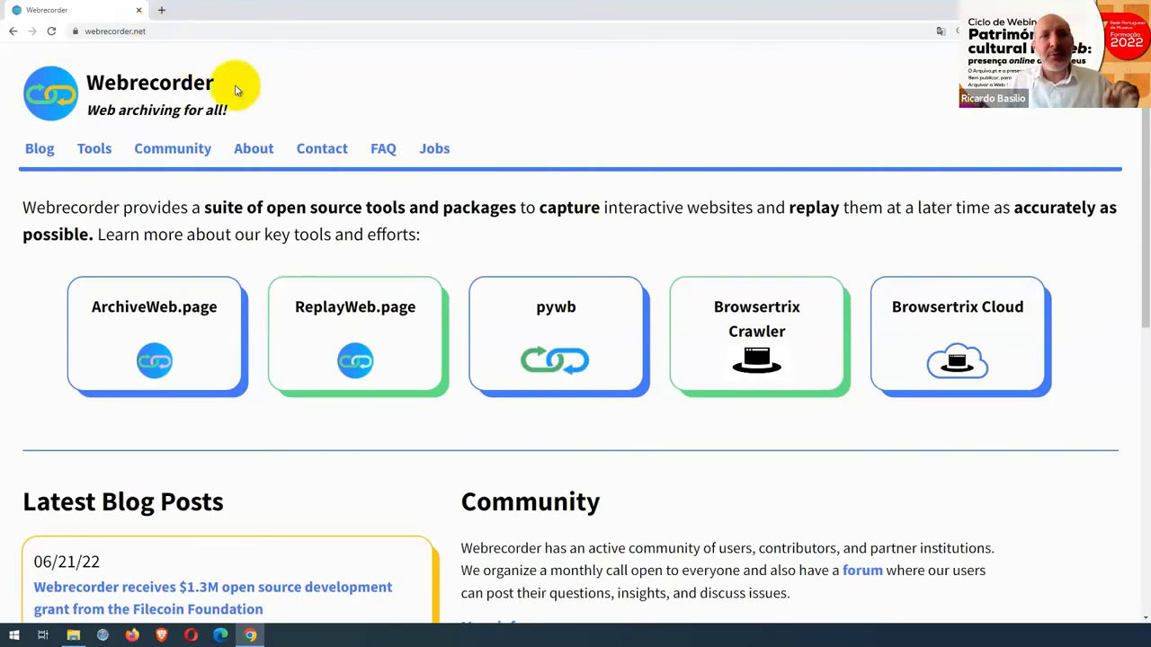
pyautogui.click(367, 312)
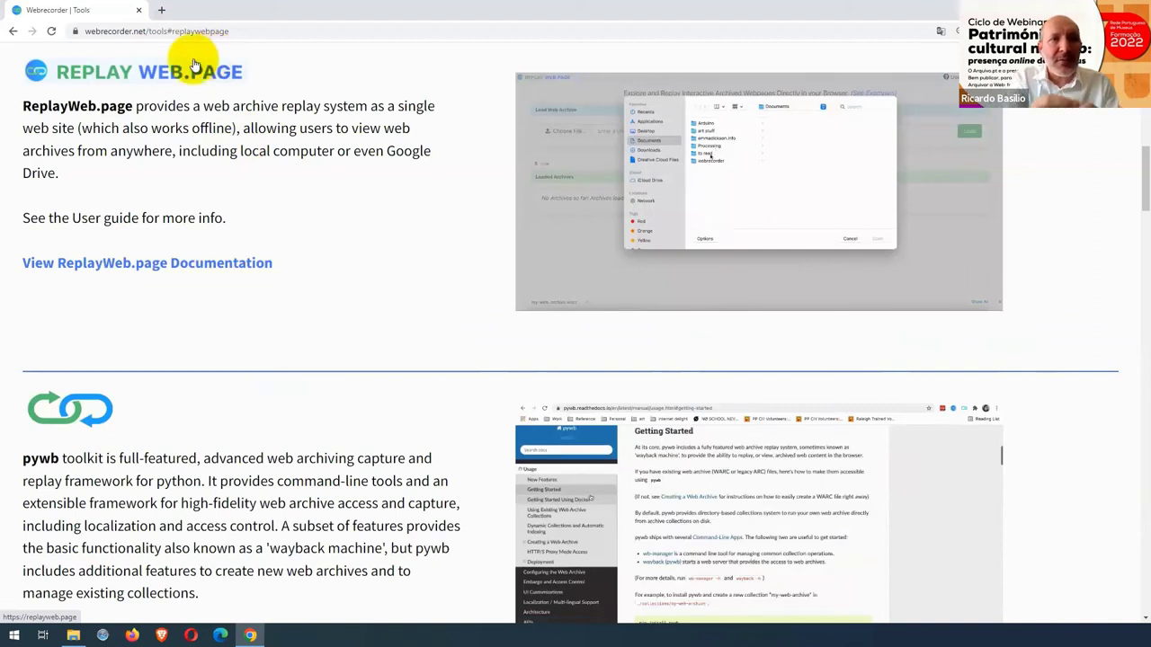
pyautogui.click(182, 74)
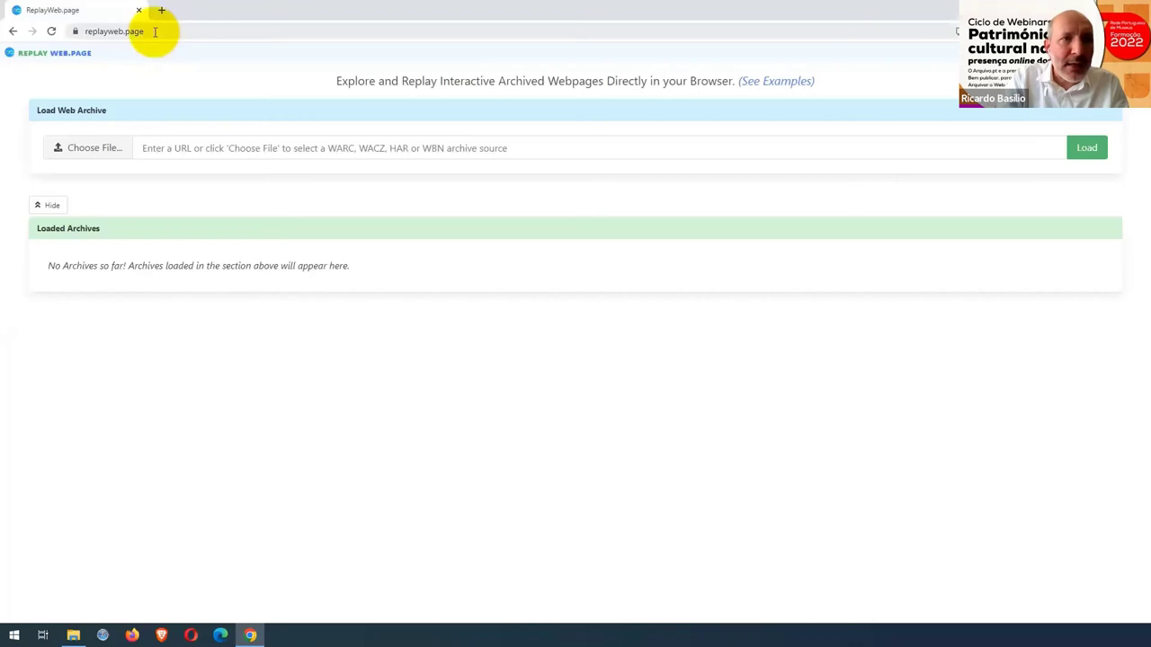
pyautogui.click(155, 31)
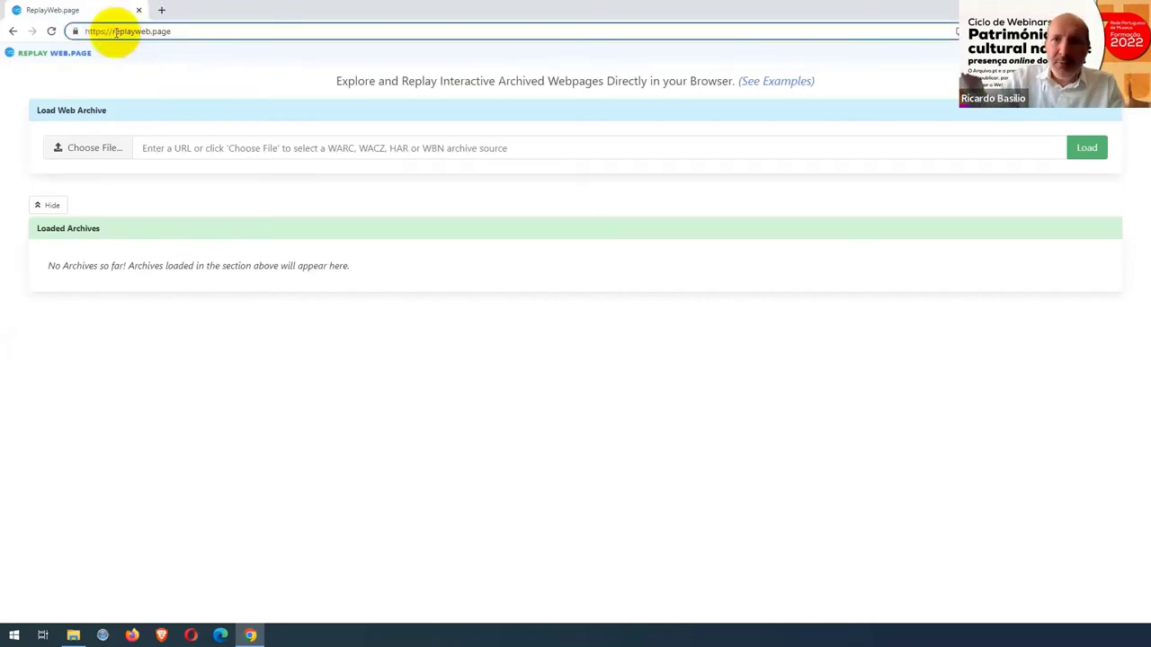
# Load the archive file demo3-gravar-animações-3d.wacz from the MeuArquivoWeb folder into ReplayWeb.page
pyautogui.click(82, 152)
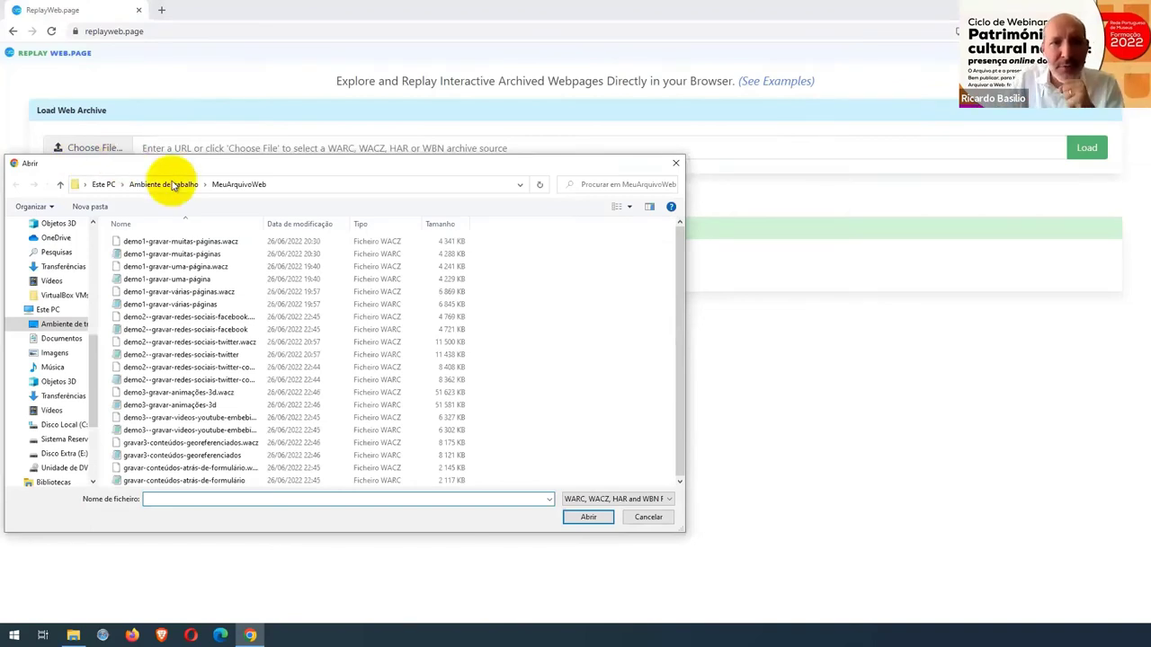
pyautogui.click(198, 393)
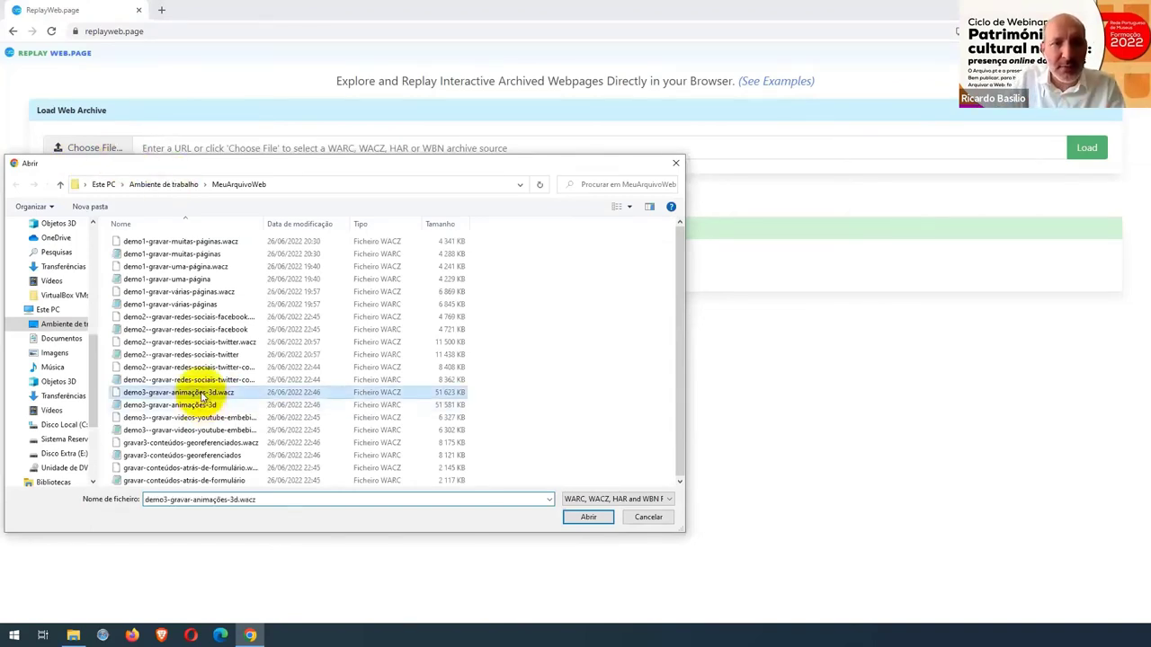
pyautogui.click(587, 515)
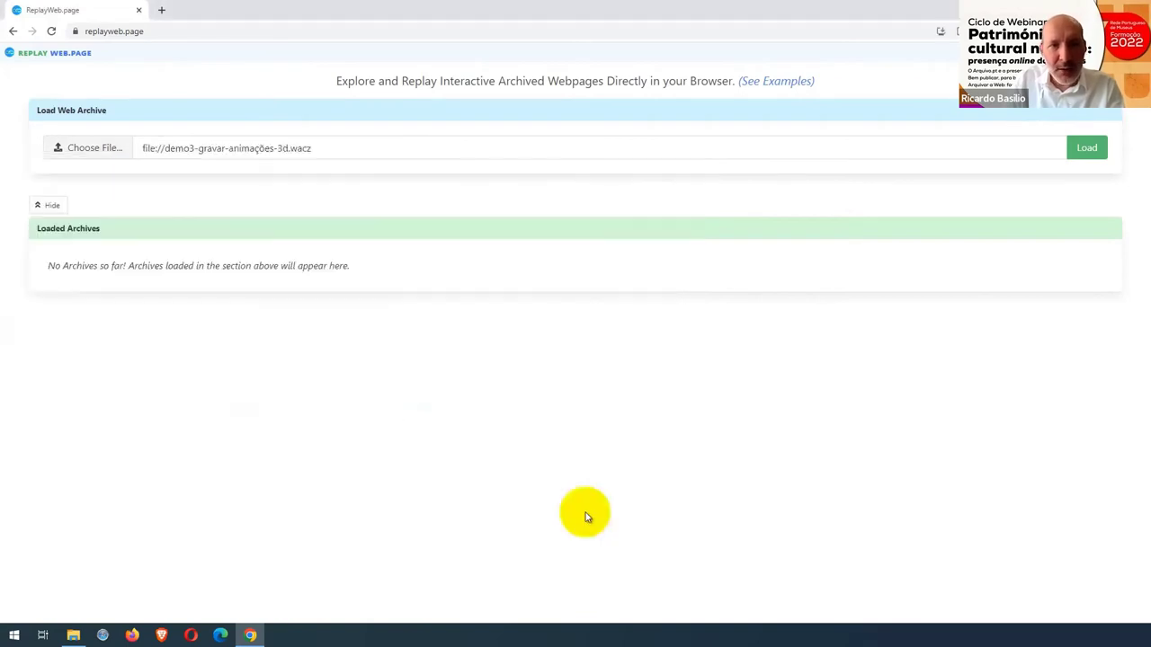
pyautogui.click(1102, 150)
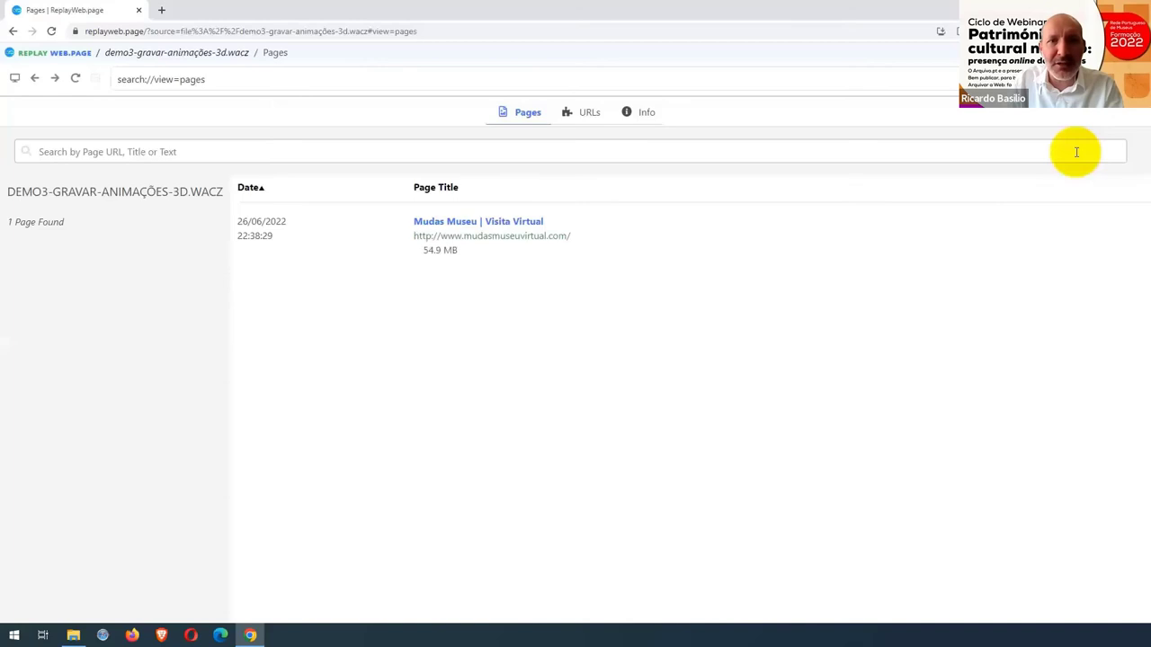
# Replay the archived "Mudas Museu | Visita Virtual" page and look around the main courtyard panorama, closing the error log
pyautogui.click(443, 243)
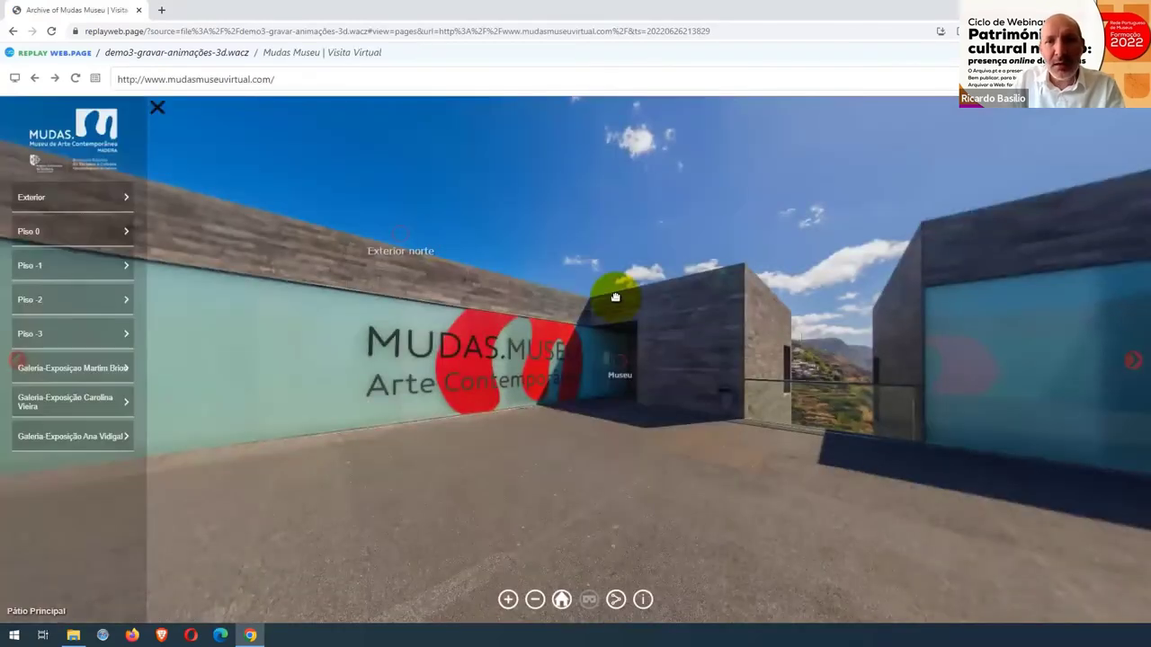
pyautogui.moveTo(615, 297); pyautogui.dragTo(977, 449)
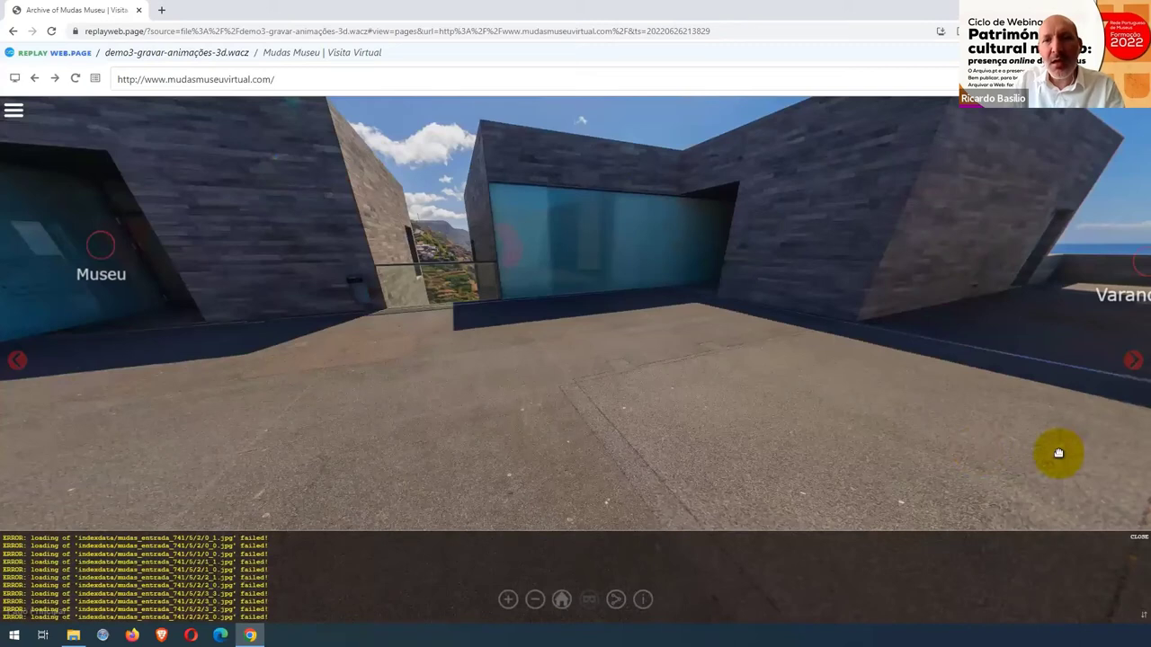
pyautogui.moveTo(1058, 453); pyautogui.dragTo(1131, 534)
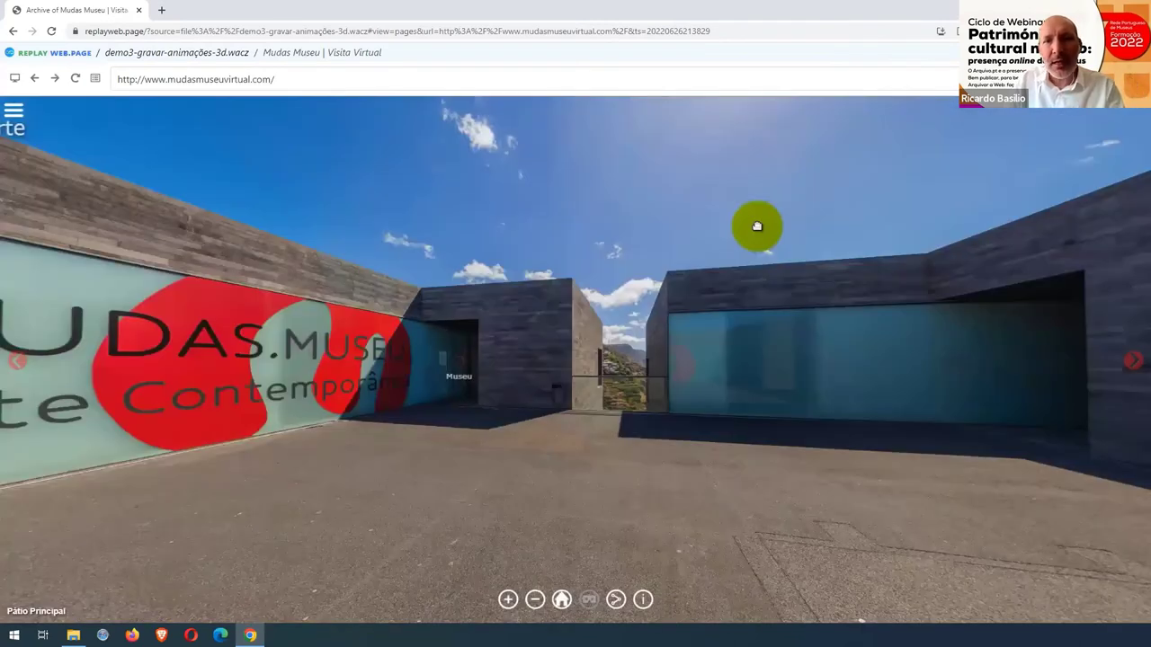
pyautogui.moveTo(757, 227); pyautogui.dragTo(609, 279)
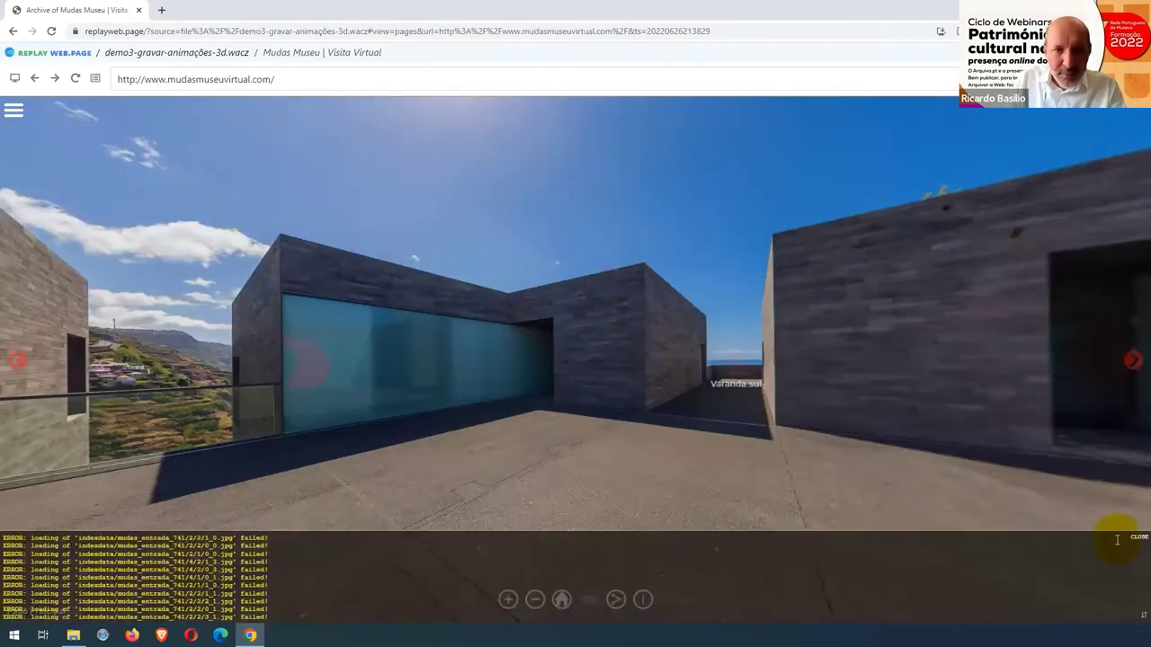
pyautogui.click(1139, 537)
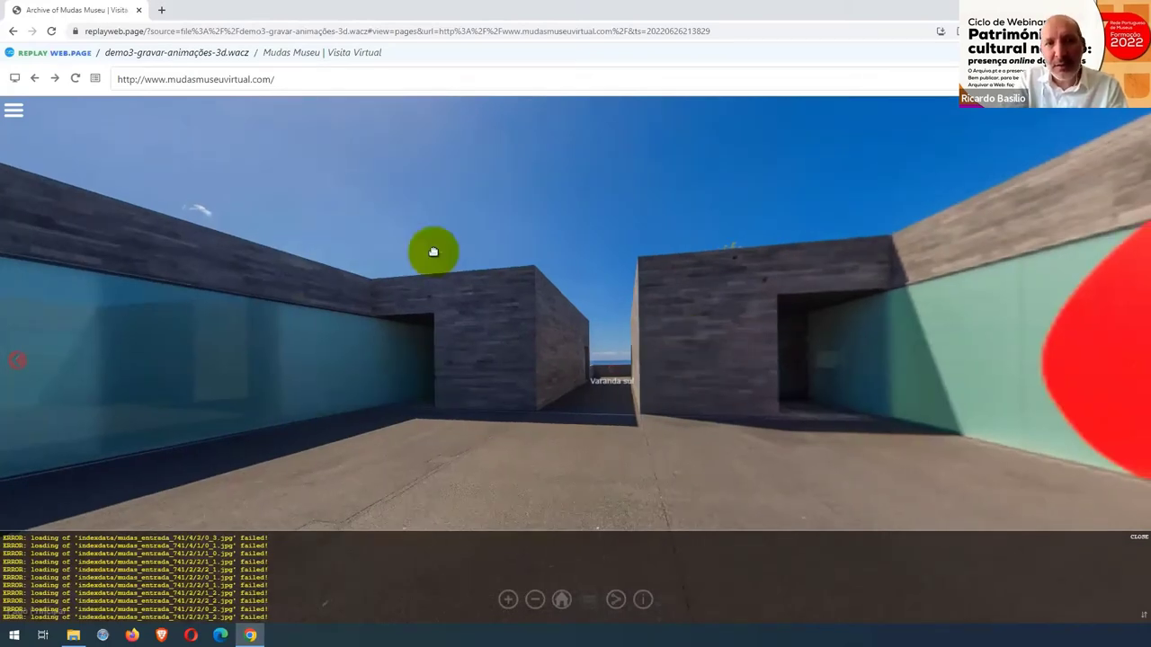
# Select the MeuArquivoWeb folder on the desktop
pyautogui.click(202, 388)
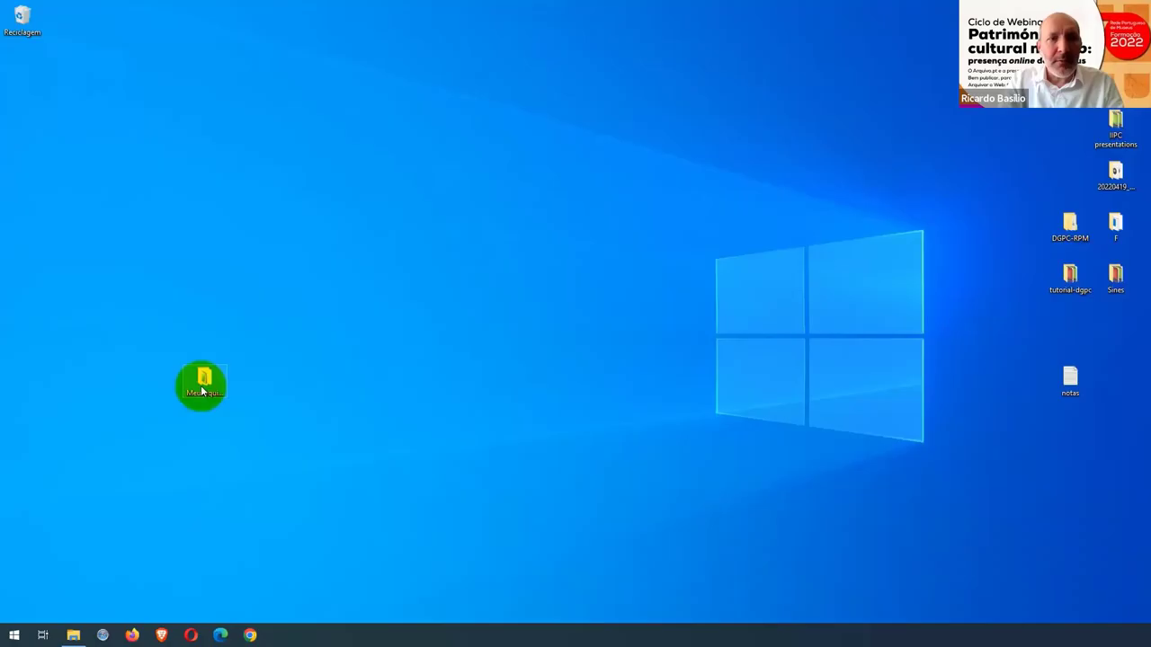